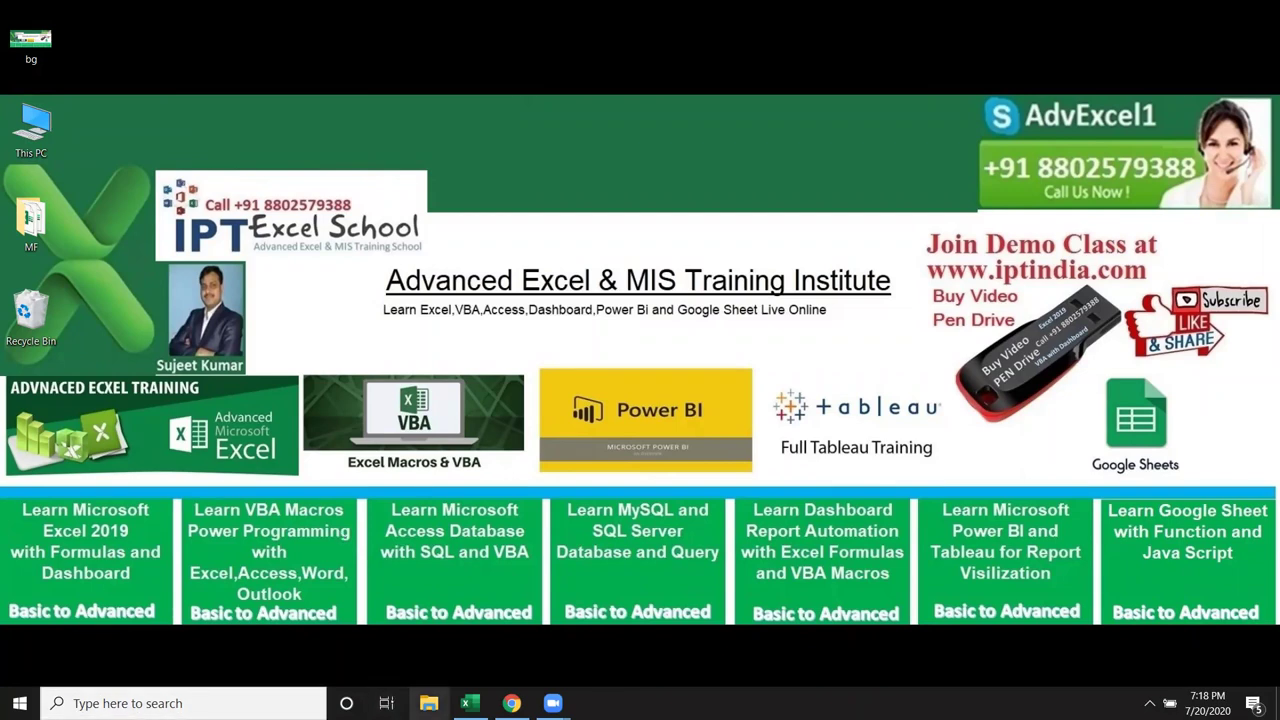
Restore the Book1 window and select the ranges A1:H15, then A1:I20, on Sheet5
left_click(470, 703)
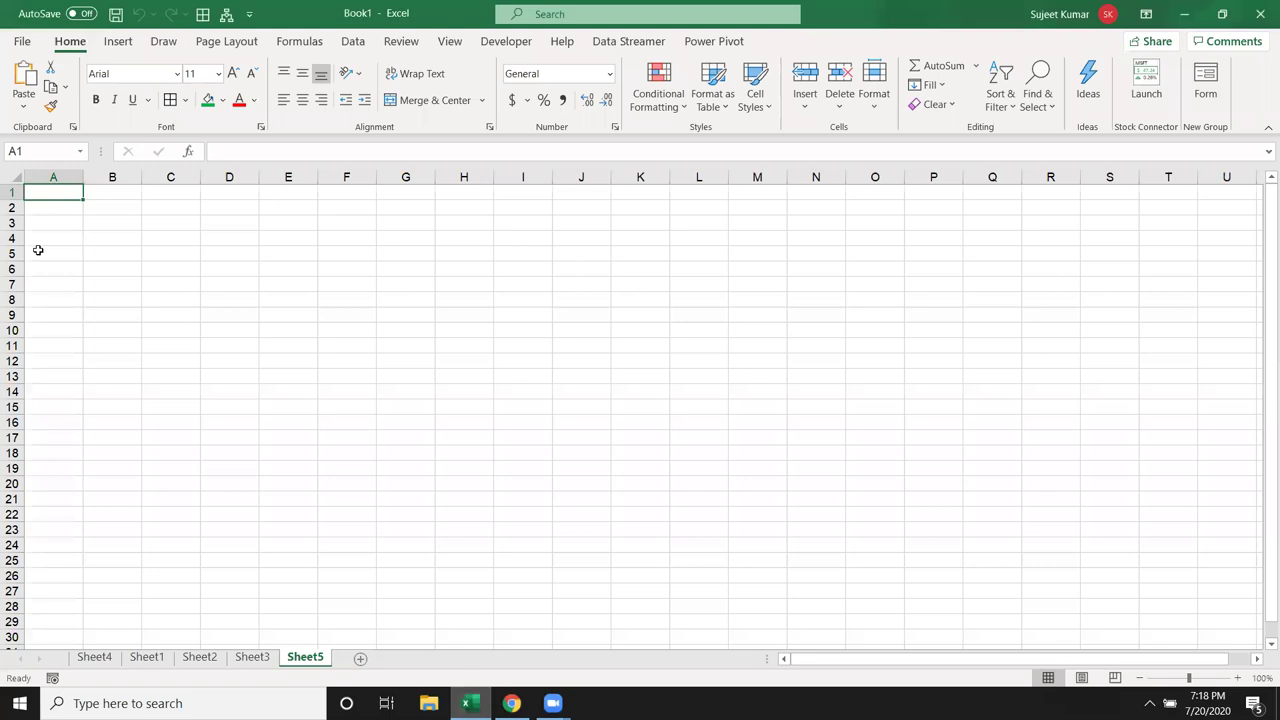
left_click_drag(50, 194, 434, 402)
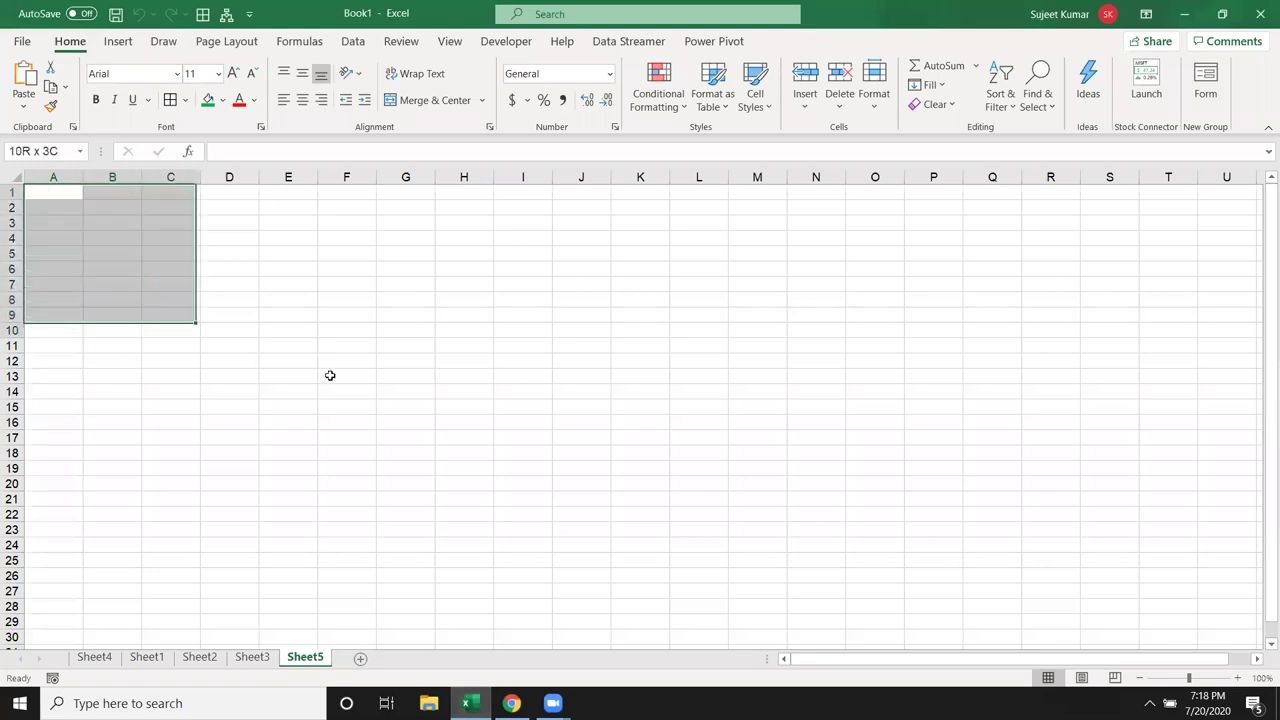
left_click(876, 614)
mouse_move(497, 484)
left_mouse_down()
mouse_move(197, 299)
mouse_move(27, 148)
left_mouse_up()
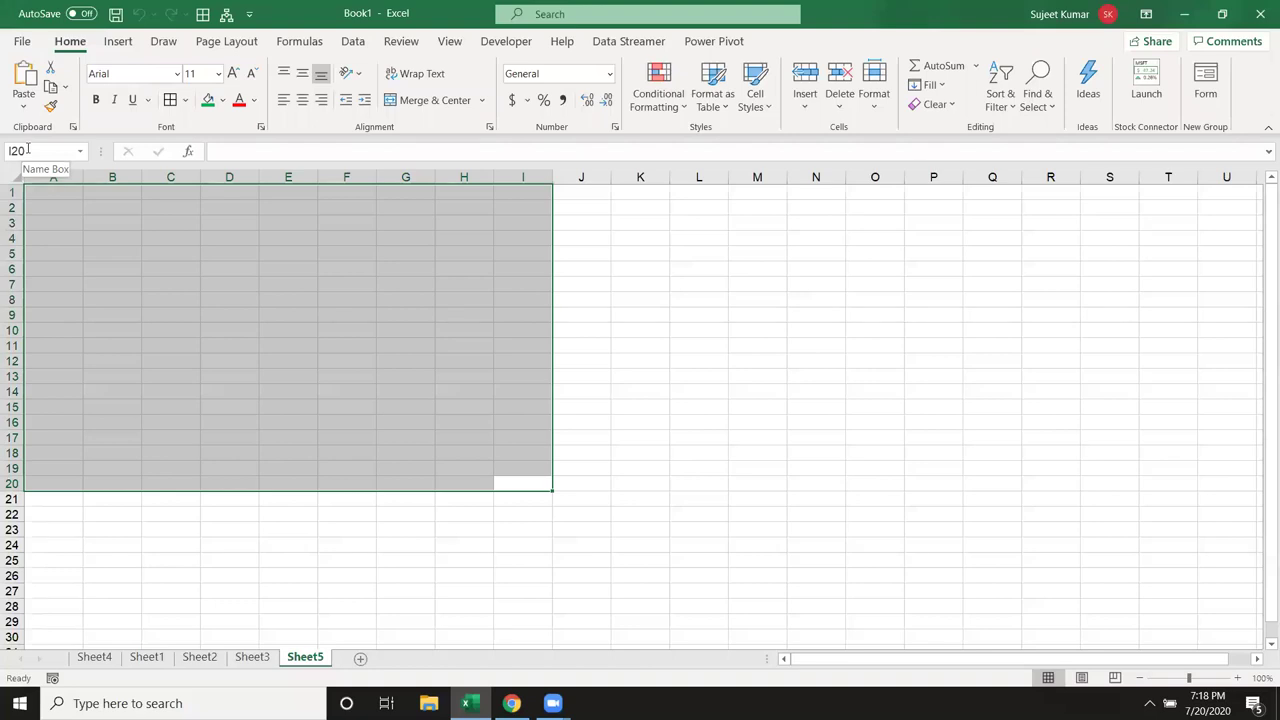
Minimize and restore the Excel window, then select all of column A
left_click(1183, 15)
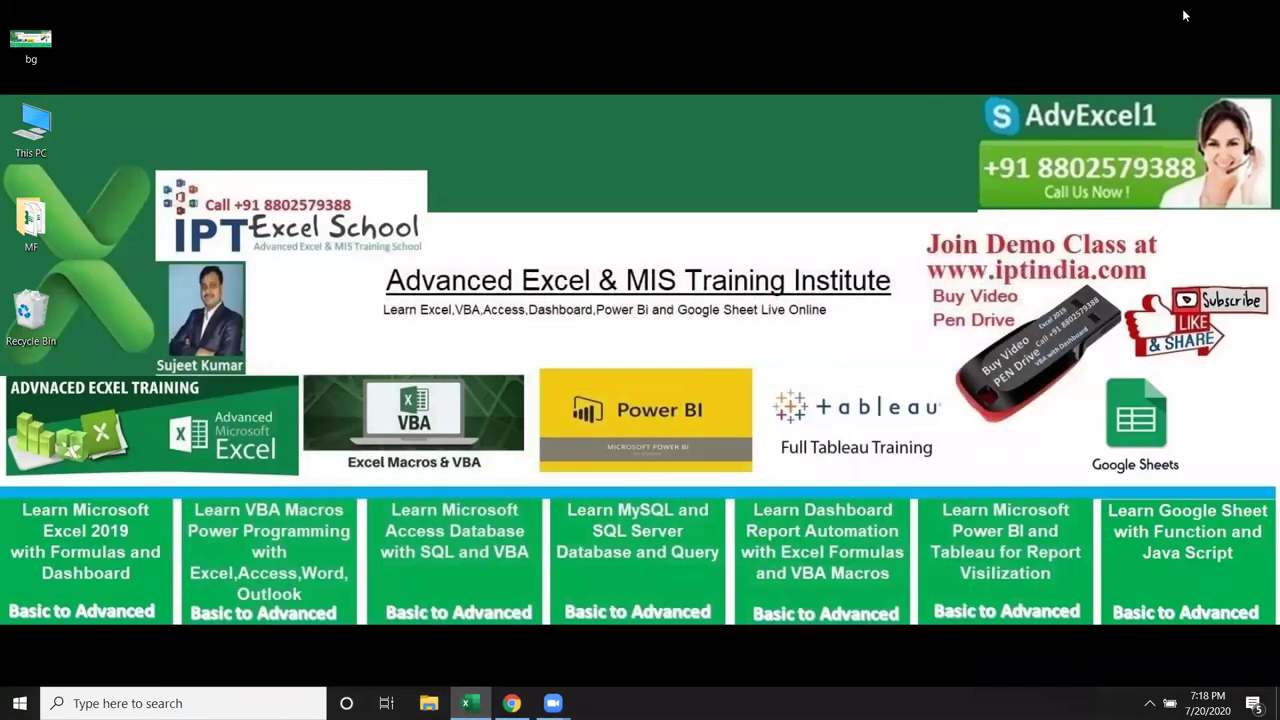
left_click(466, 703)
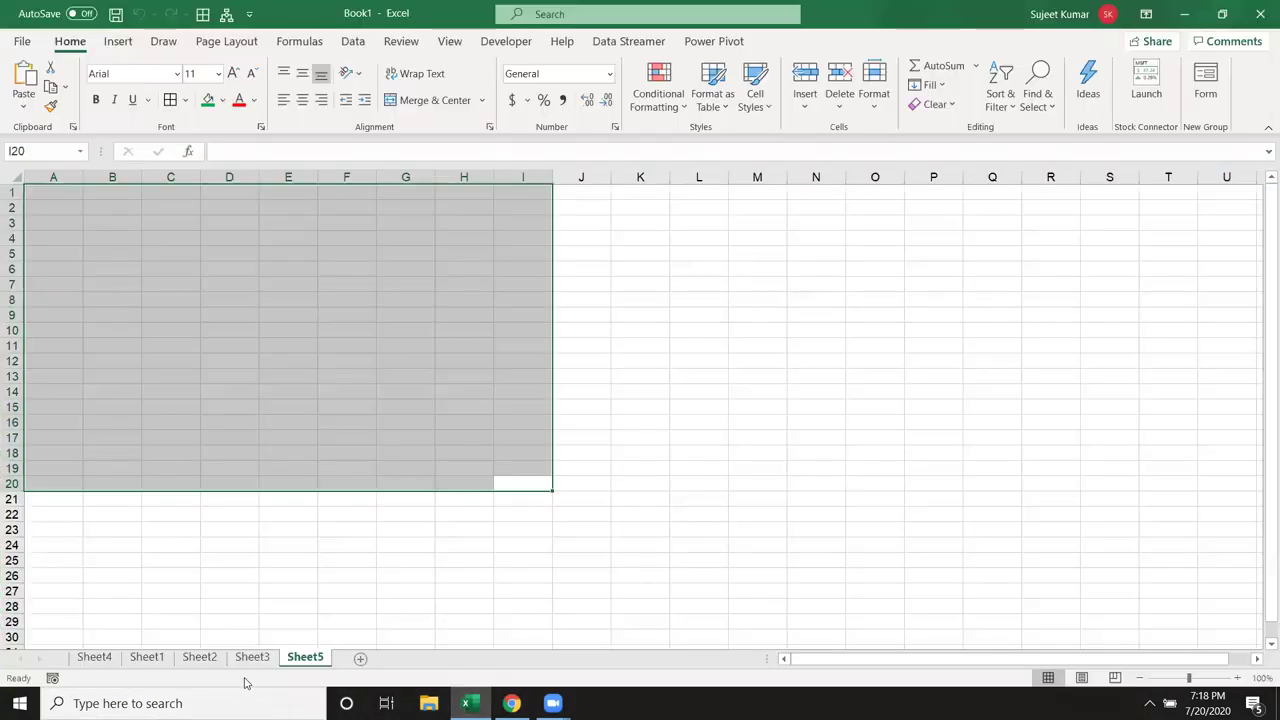
left_click_drag(152, 378, 114, 340)
left_click(112, 345)
left_click(53, 177)
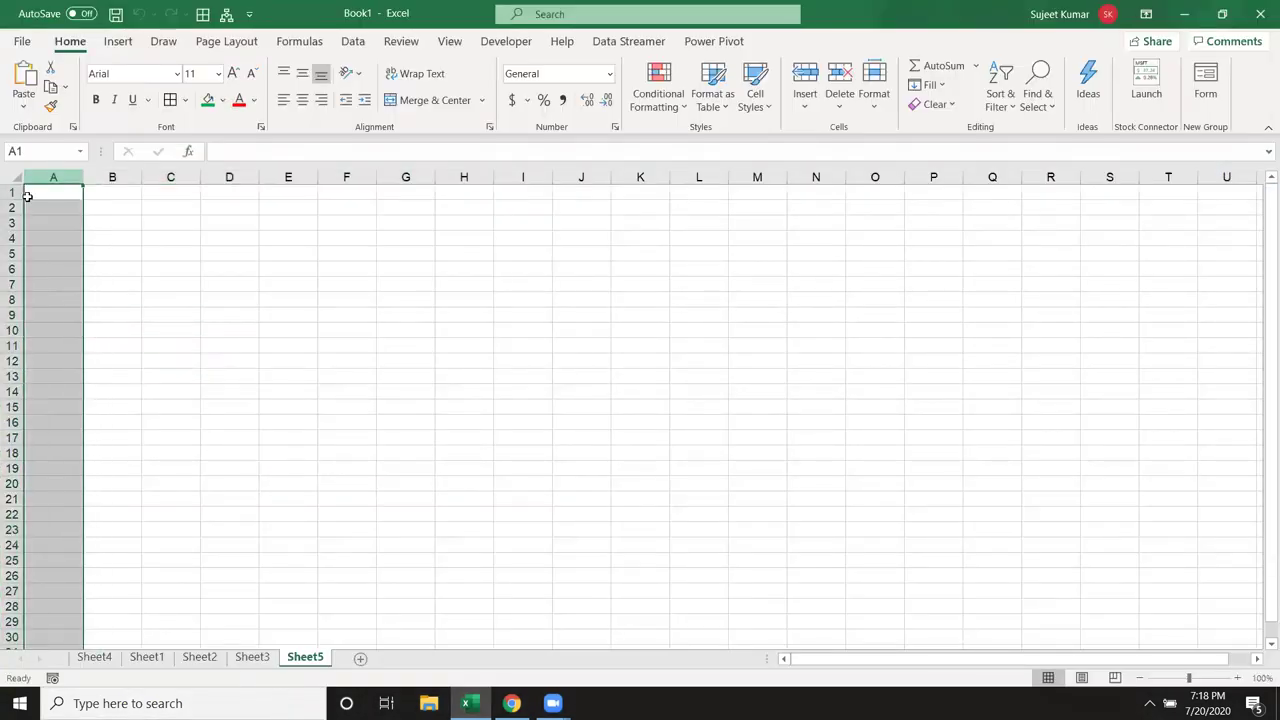
left_click(12, 192)
left_click(54, 198)
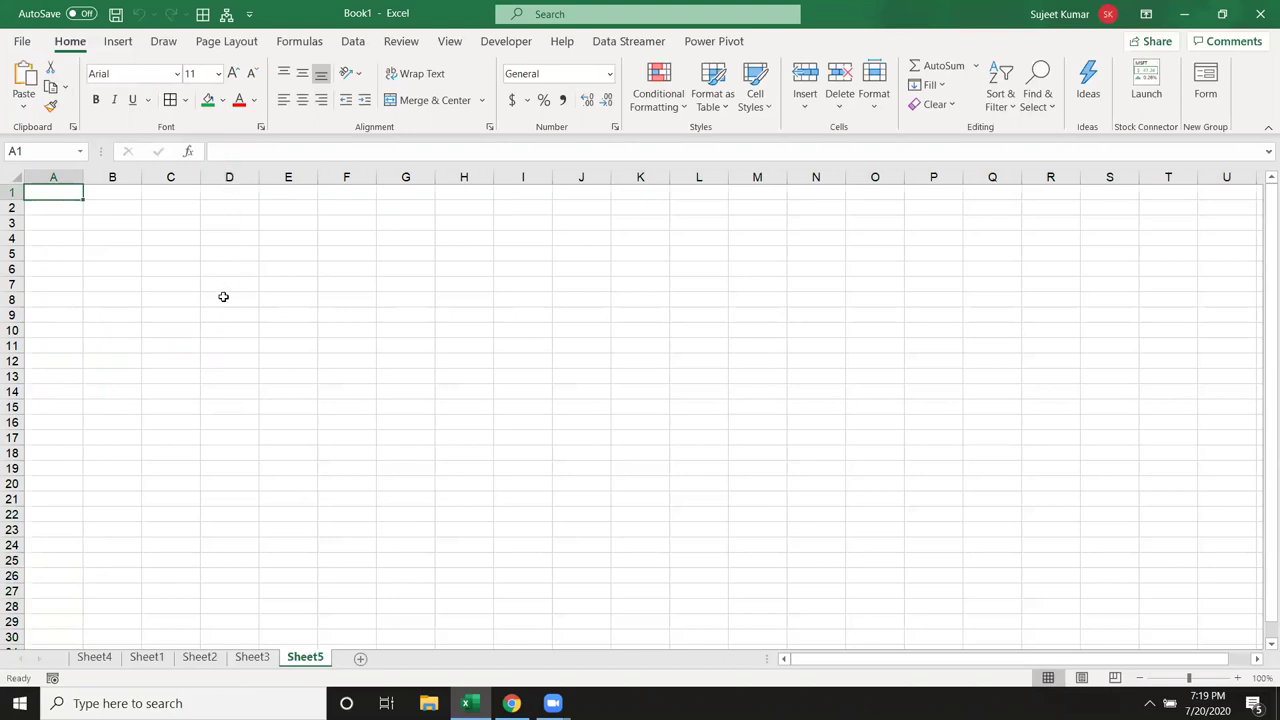
left_click(223, 297)
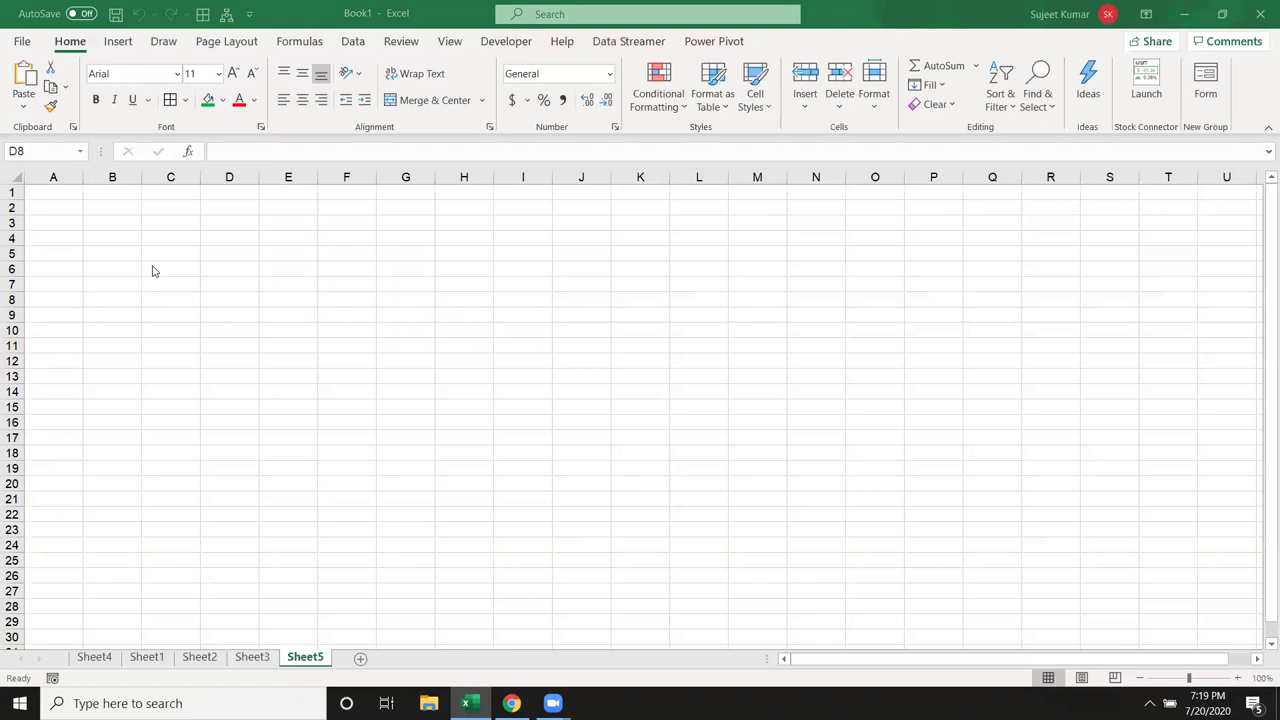
Enter 30 in C2 and 60 in D2
left_click(166, 210)
type("30")
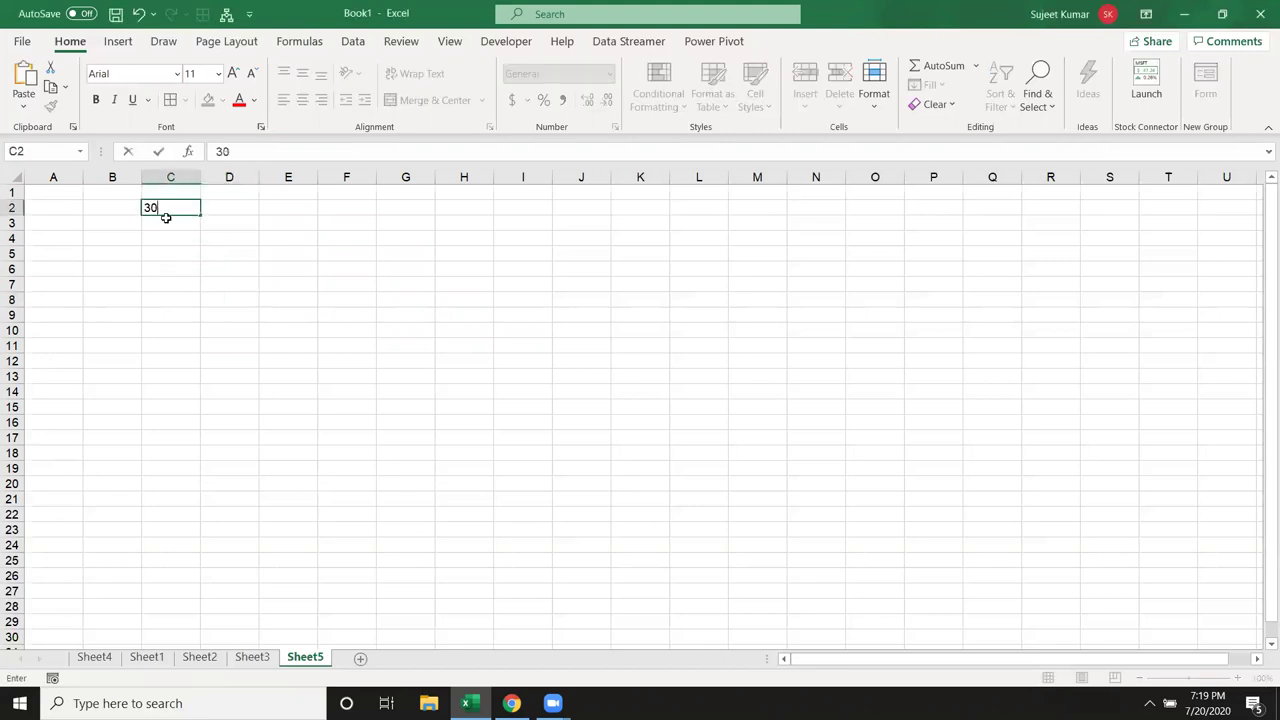
key("Tab")
type("600")
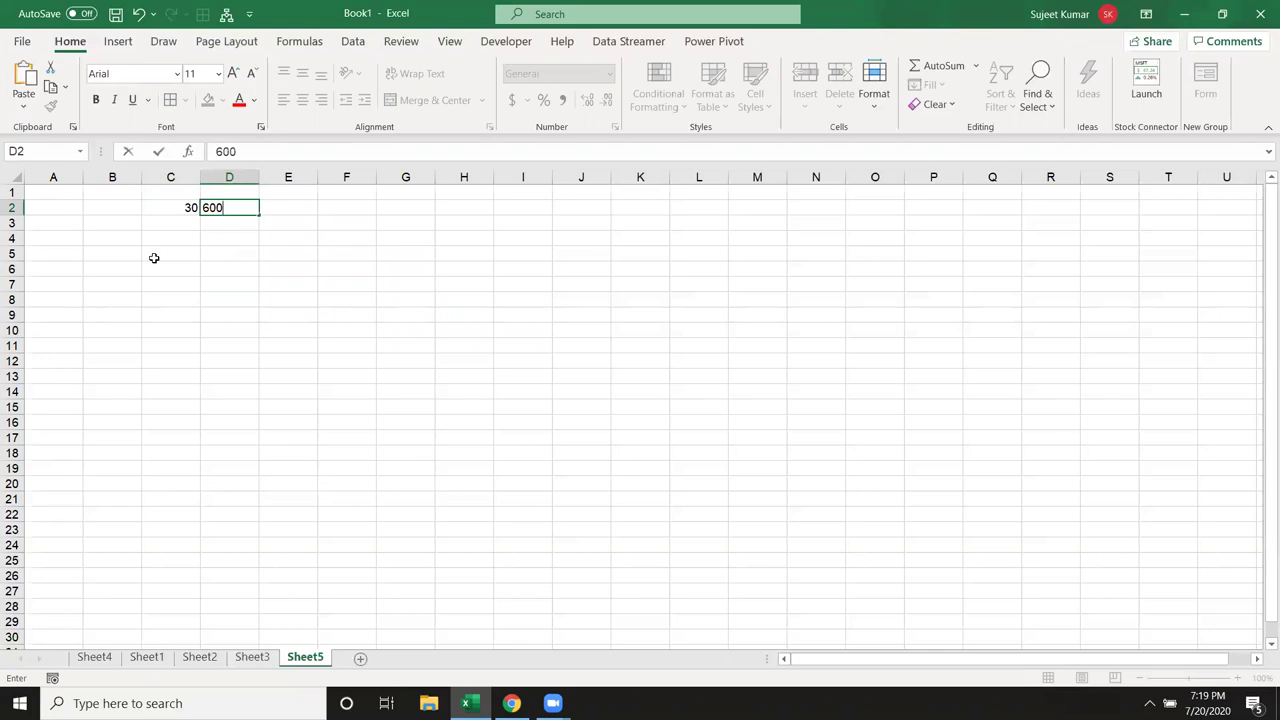
key("BackSpace")
key("Return")
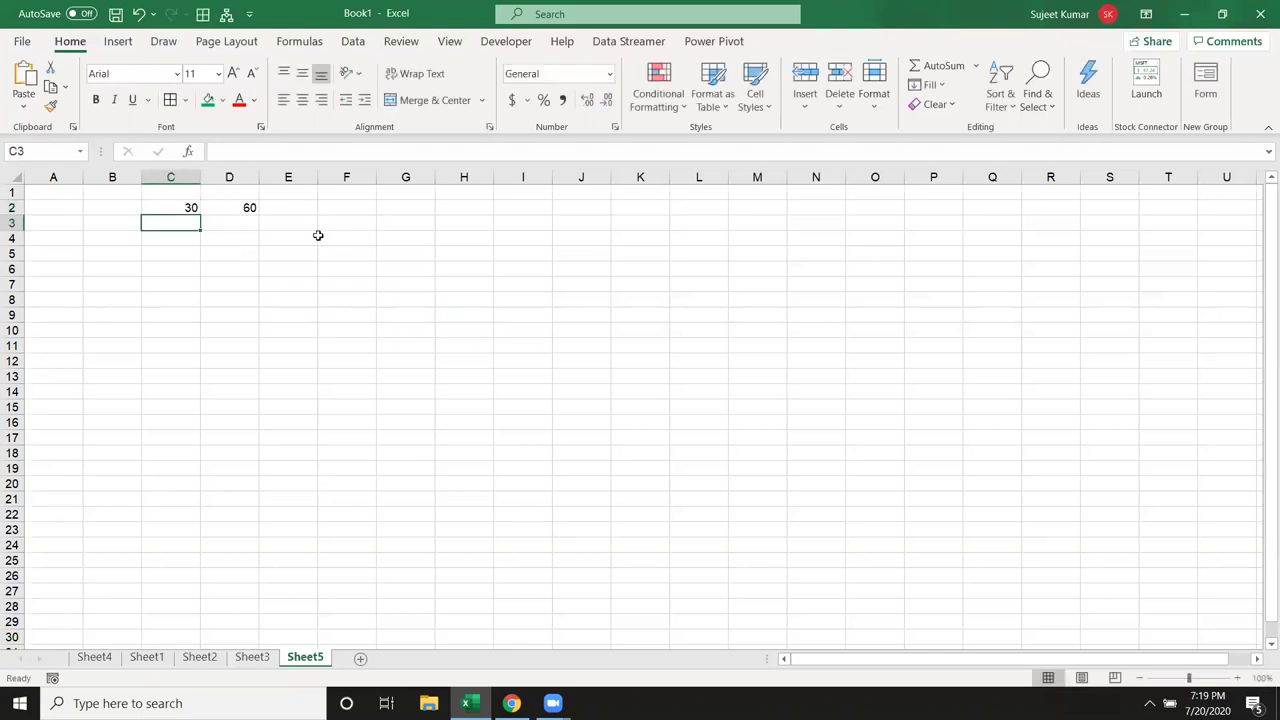
Enter the fixed formula =30+60 in E4, showing 90
left_click(306, 239)
type("=")
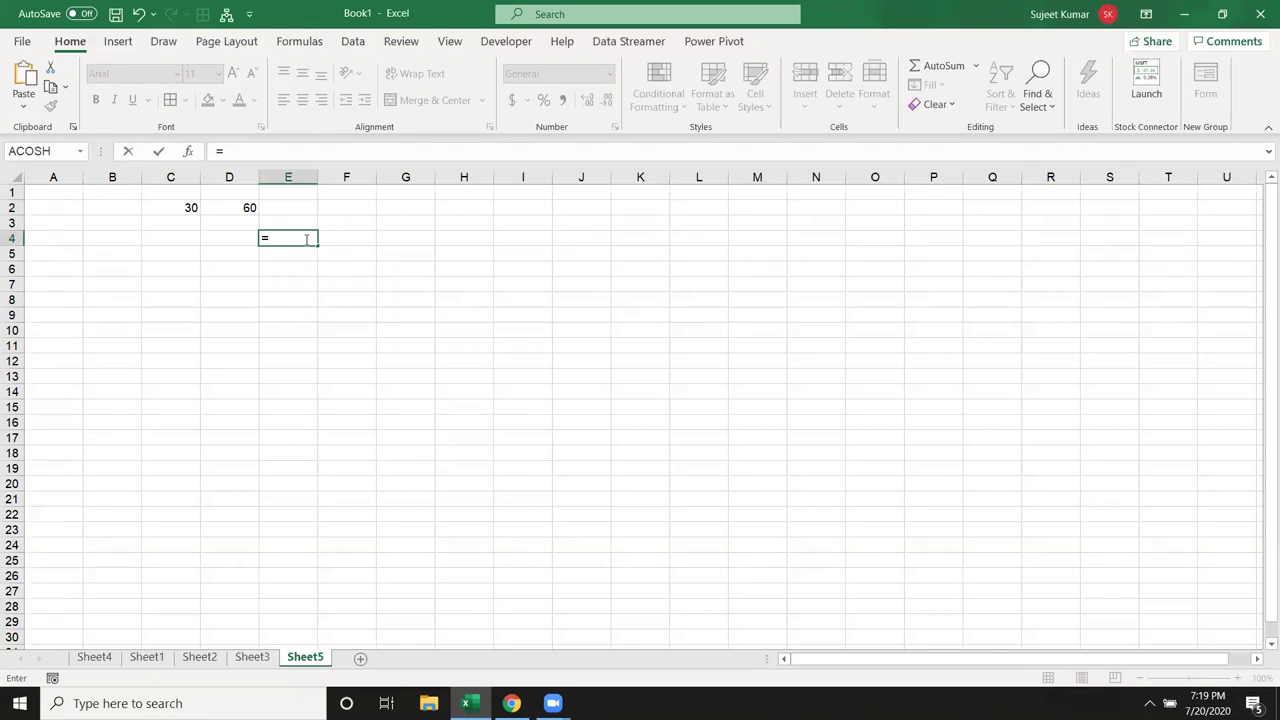
type("30+60")
key("Return")
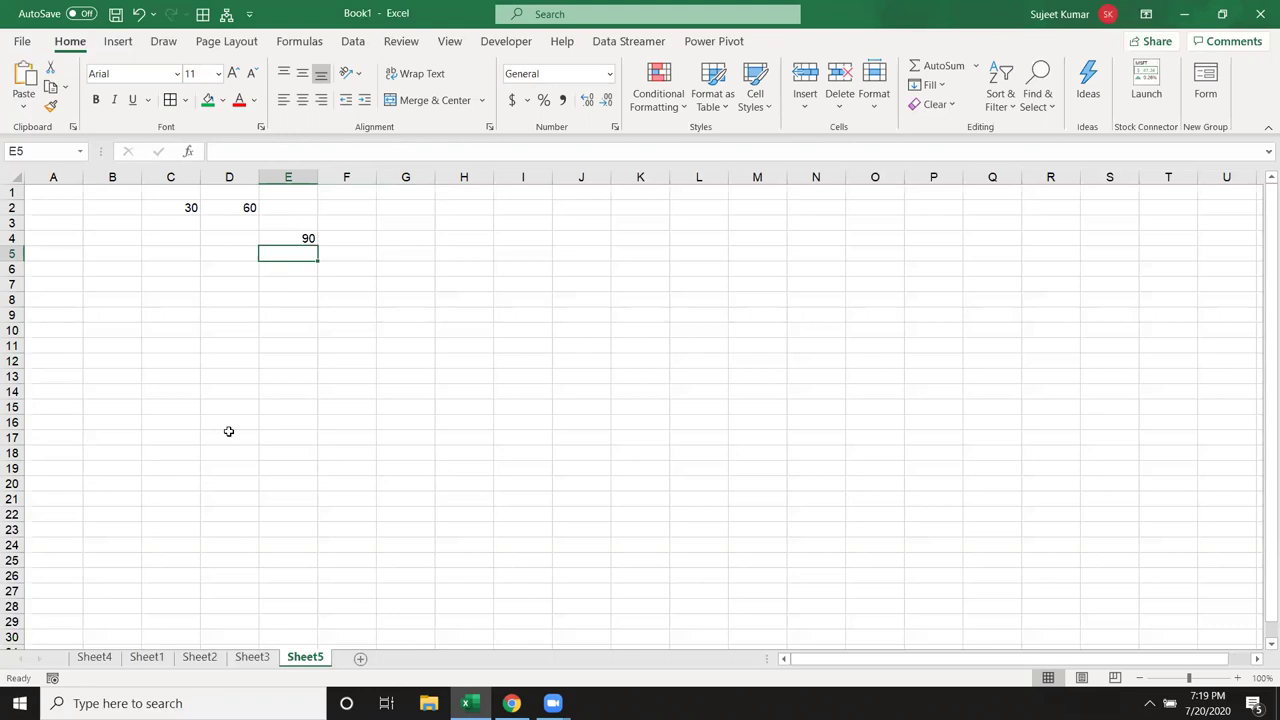
Change D2 to 70, leaving E4's fixed result at 90
key("Up")
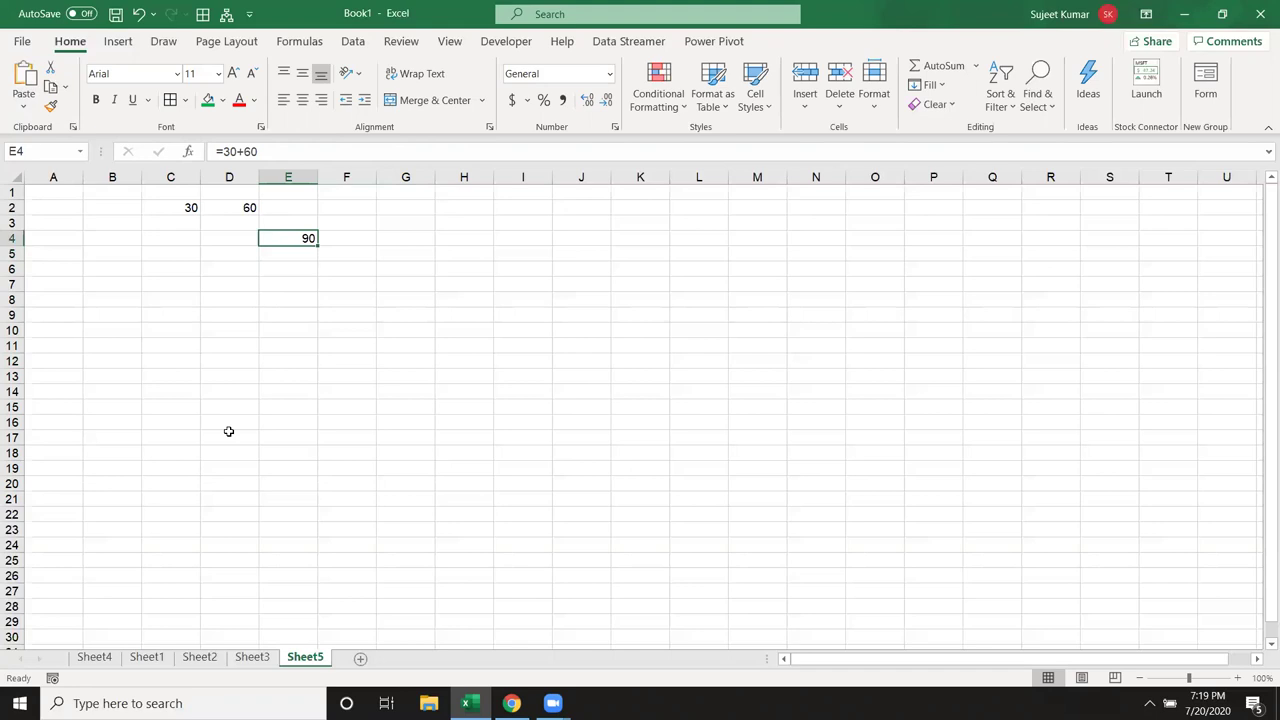
key("Up")
key("Up")
key("Left")
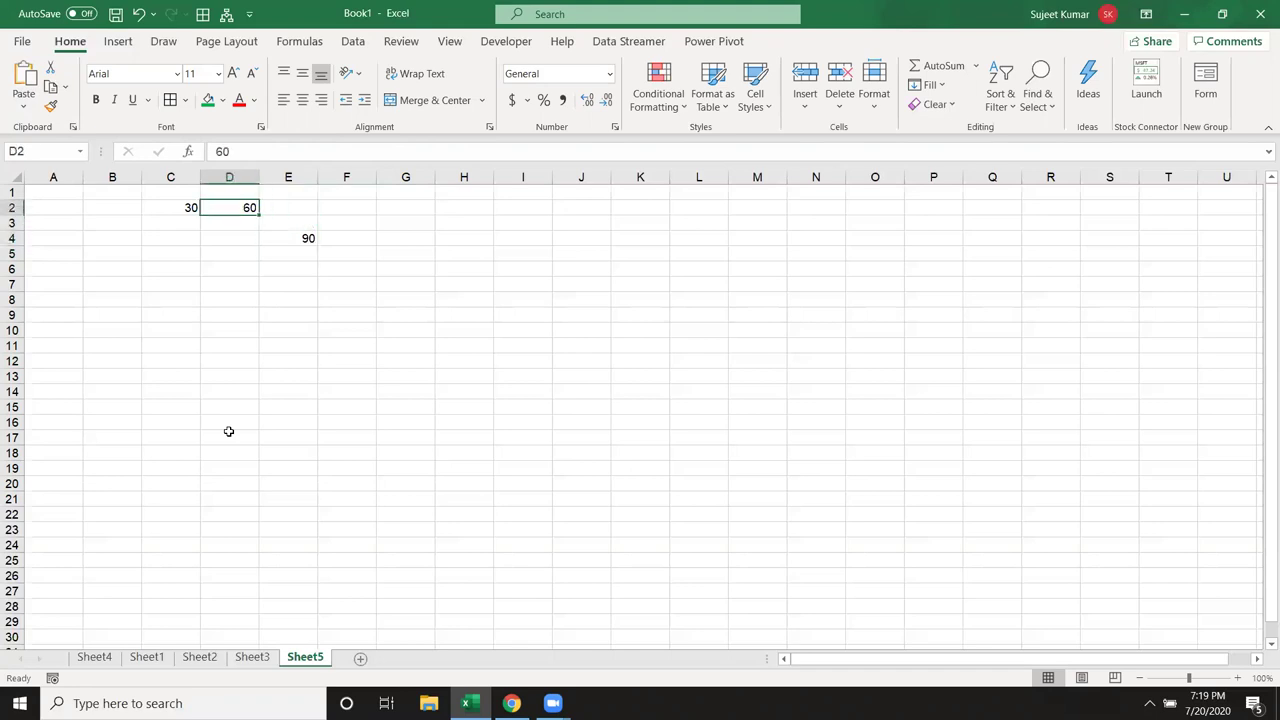
type("70")
key("Return")
Move to E3 and begin a new formula there
key("Down")
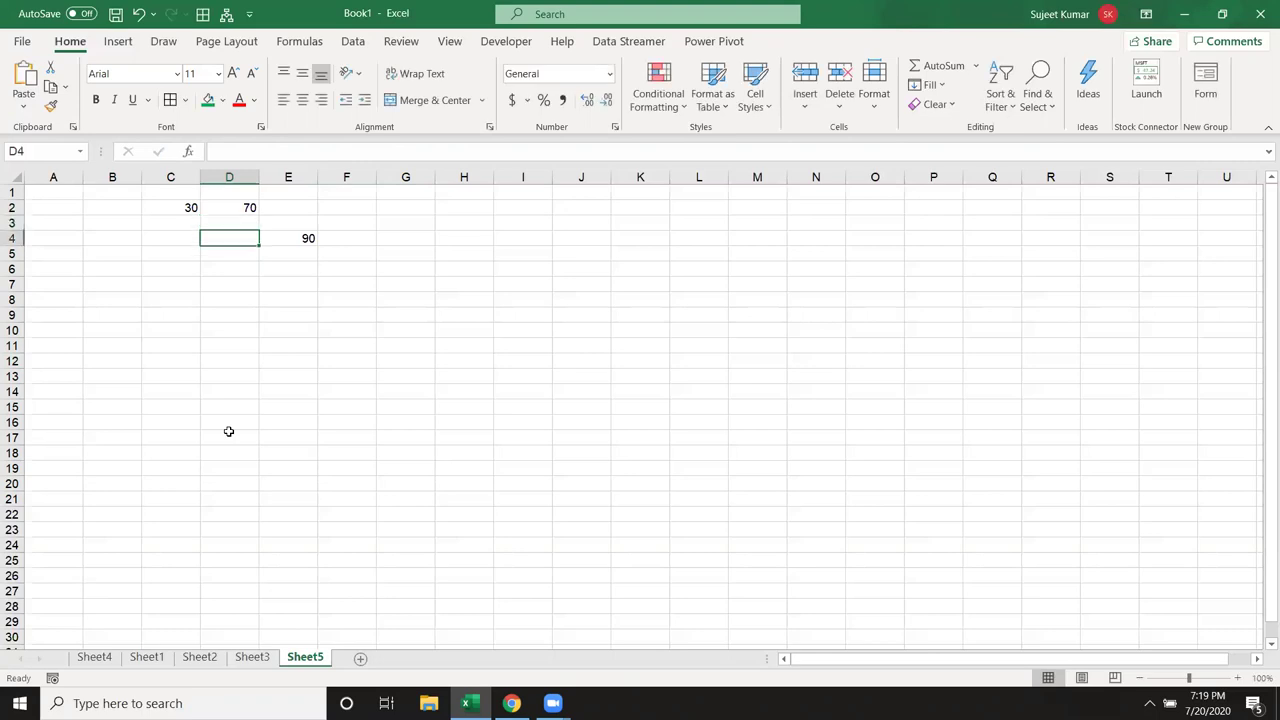
key("Right")
key("Up")
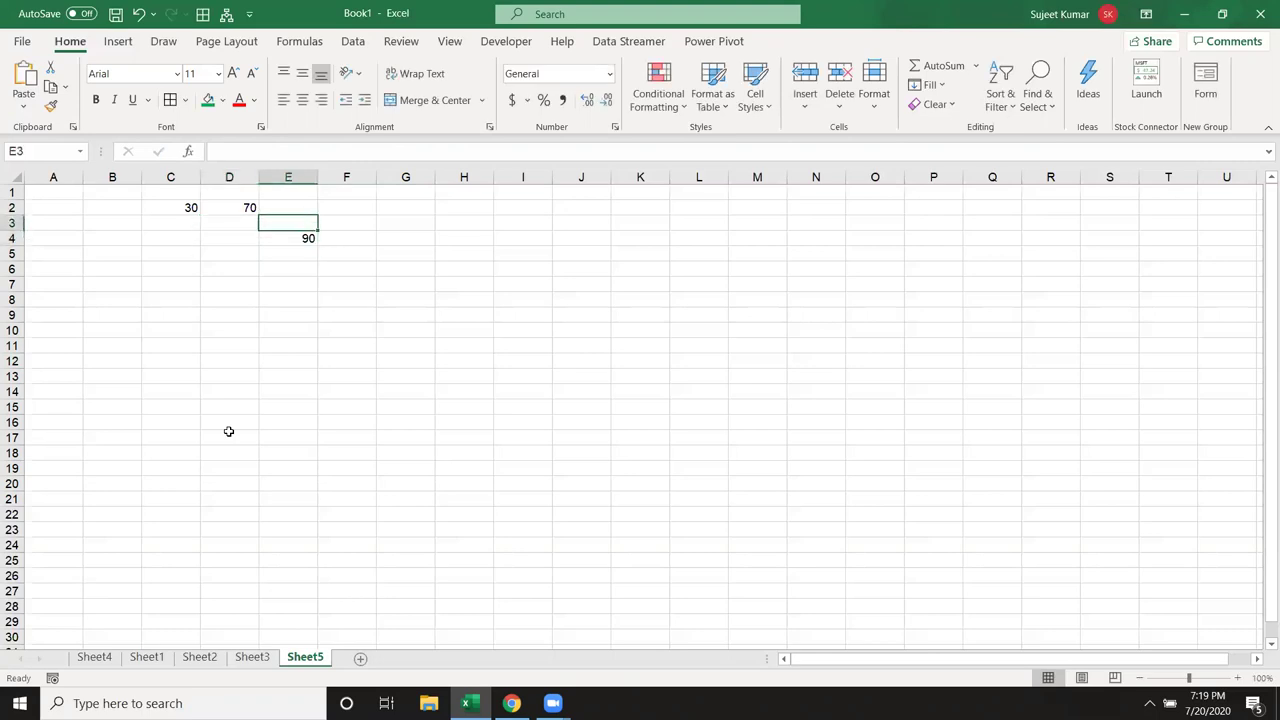
type("=")
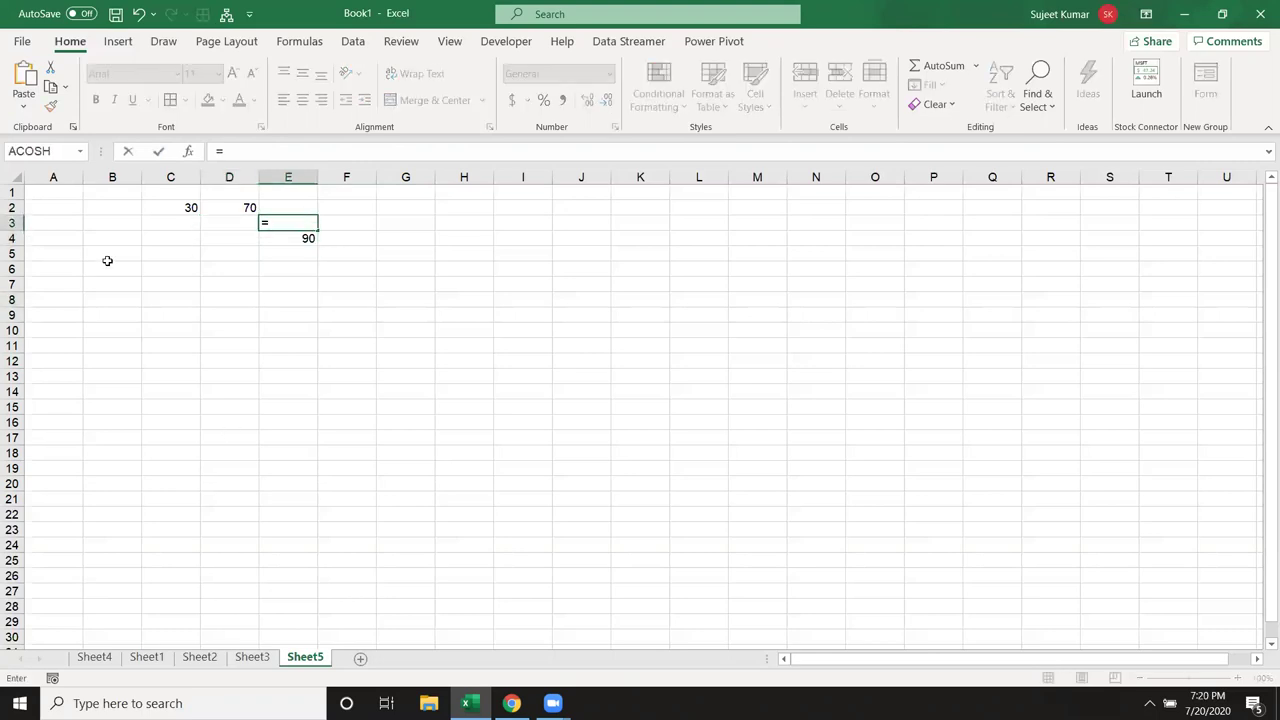
Complete E3's formula as =C2+D2 by referencing the two cells
left_click(179, 208)
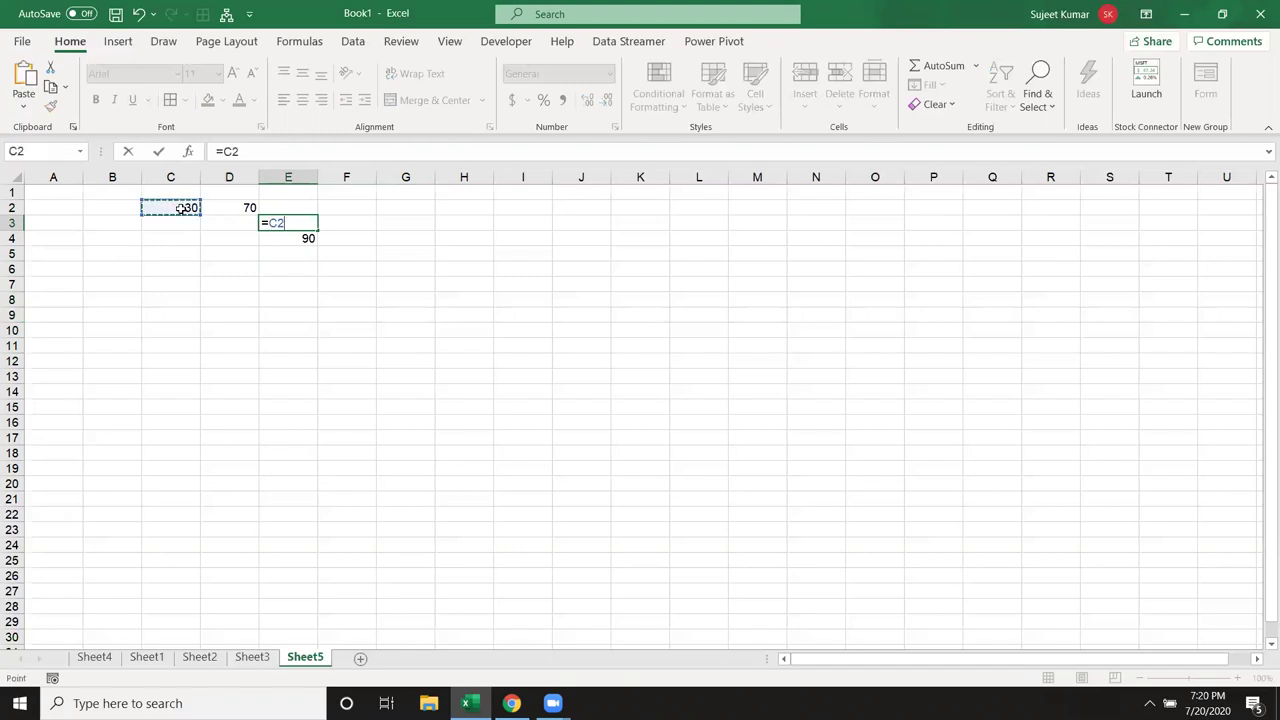
type("+")
left_click(229, 207)
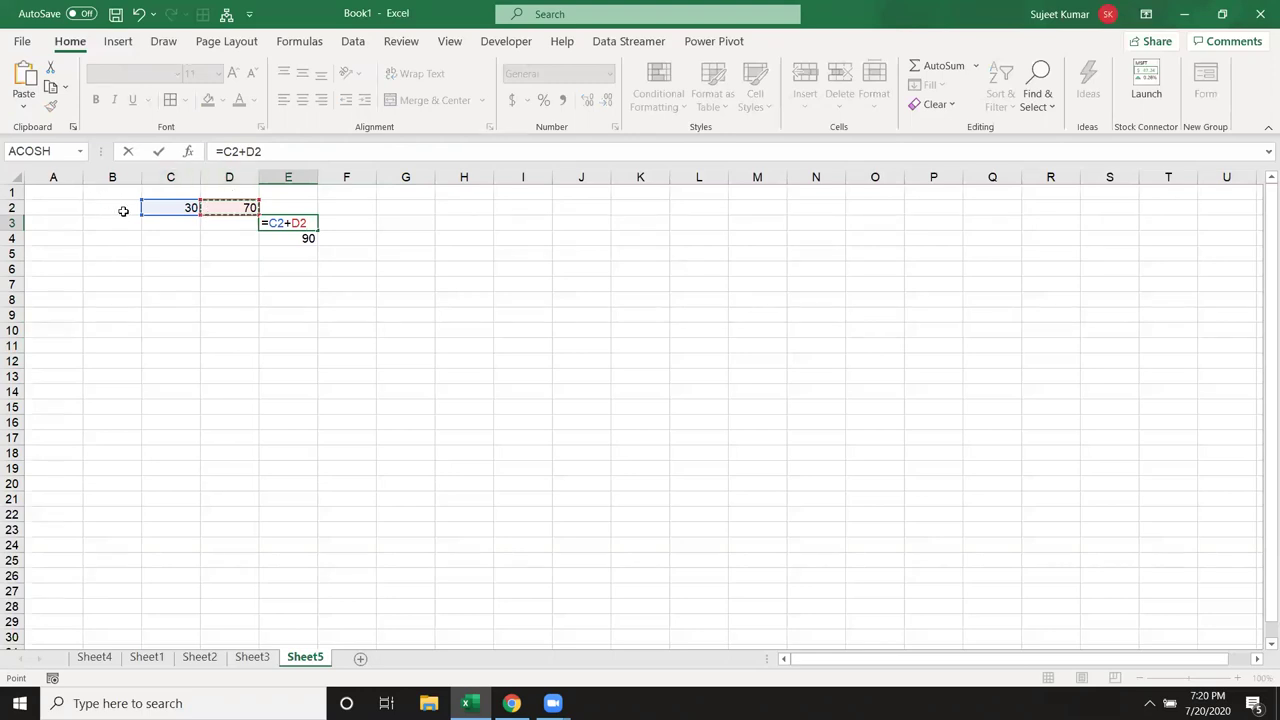
left_click(226, 205)
key("Return")
Change D2 to 110 so E3 recalculates to 140, then select C1:F6
left_click(229, 208)
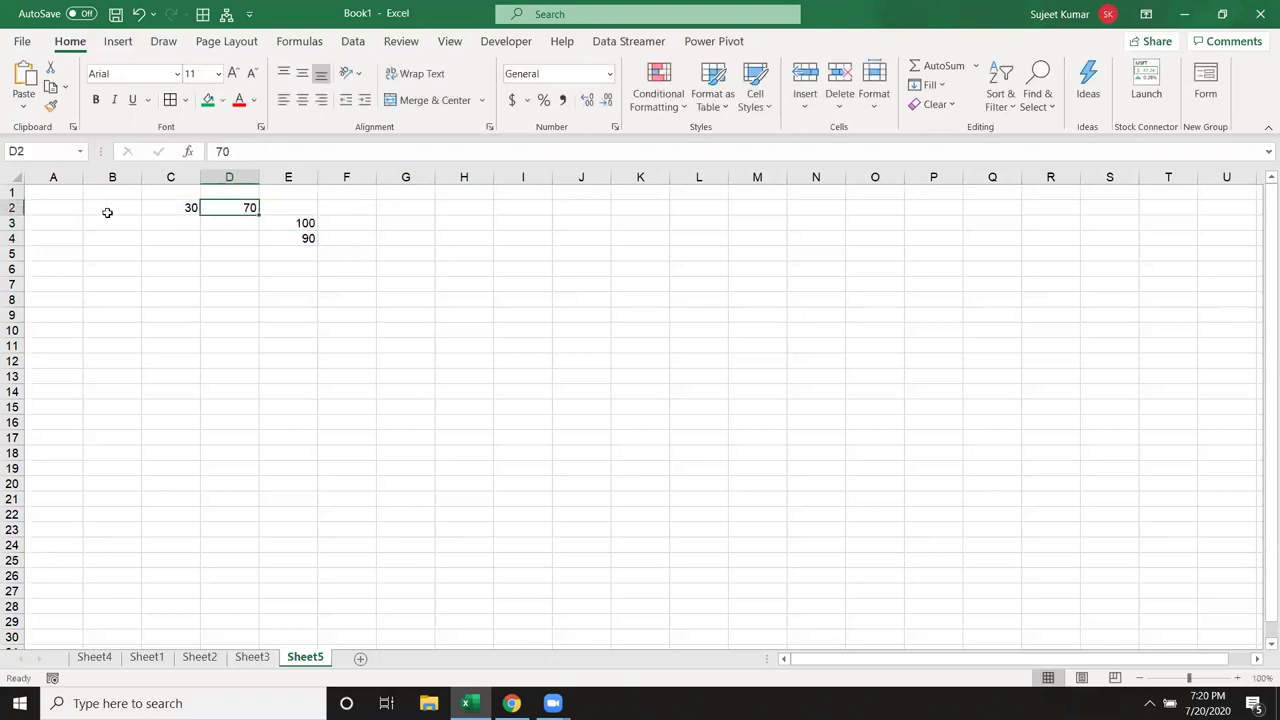
type("110")
key("Return")
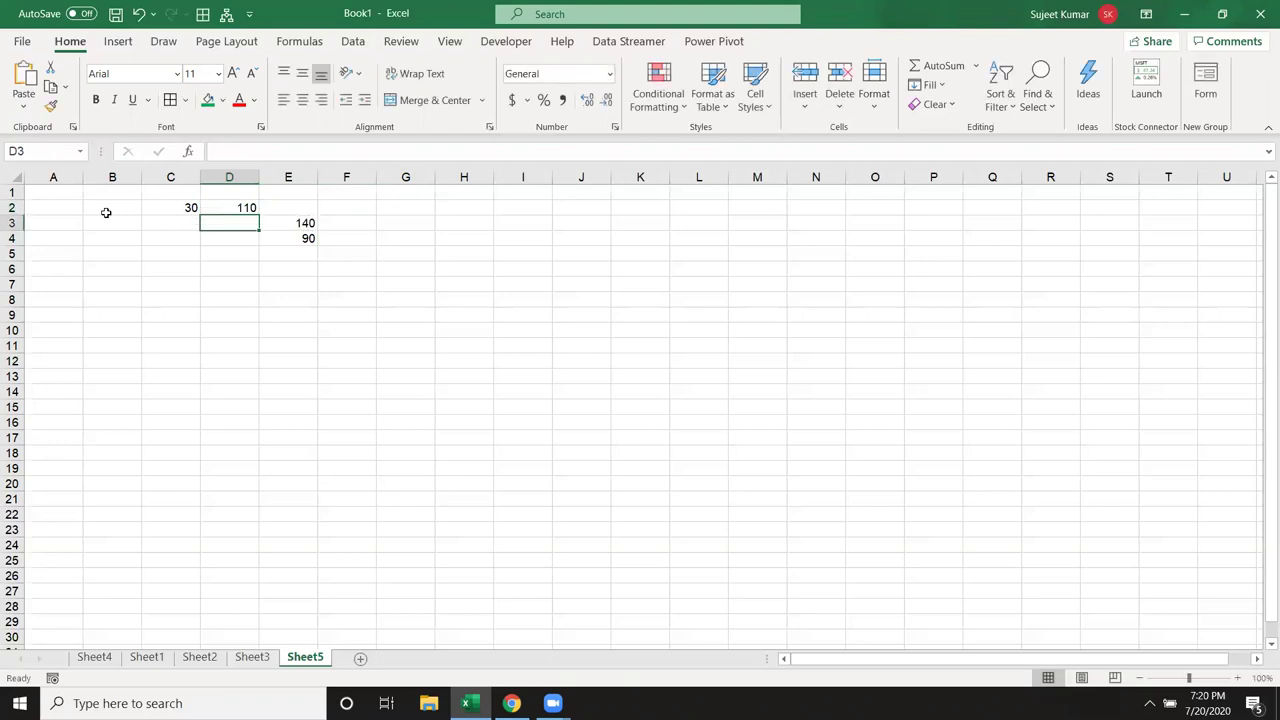
key("Right")
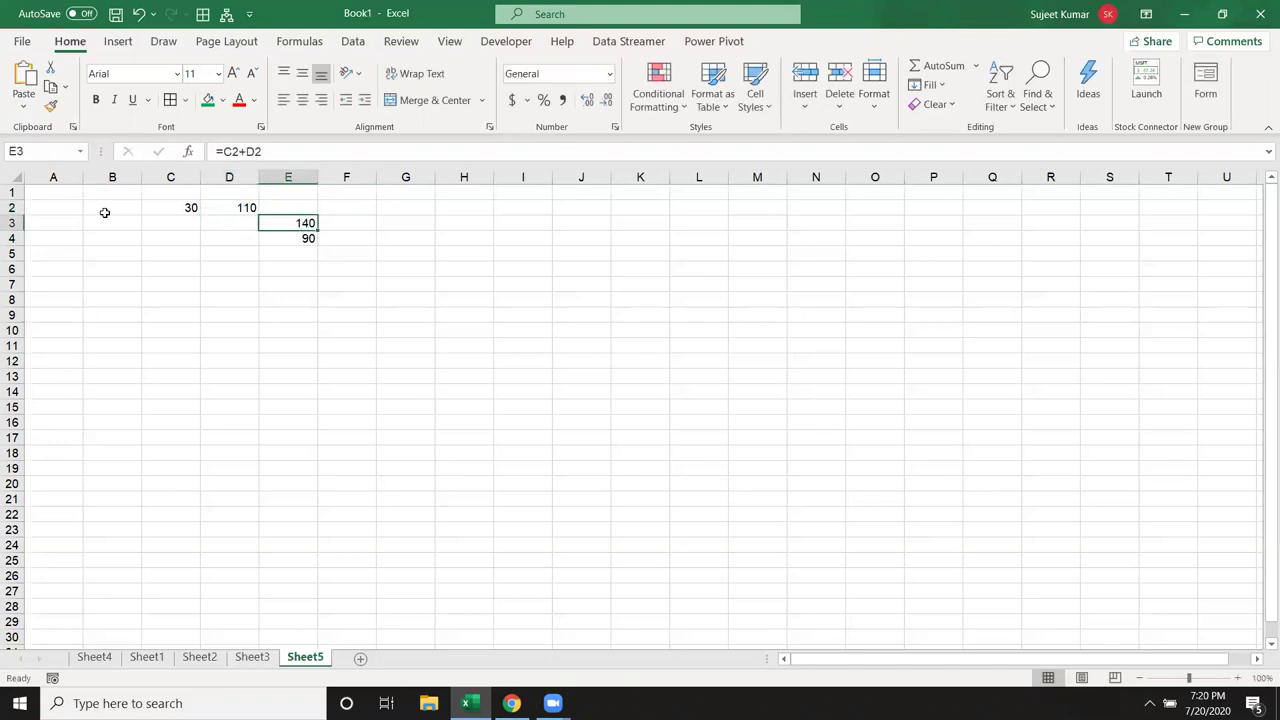
left_click(163, 194)
left_click_drag(163, 194, 340, 268)
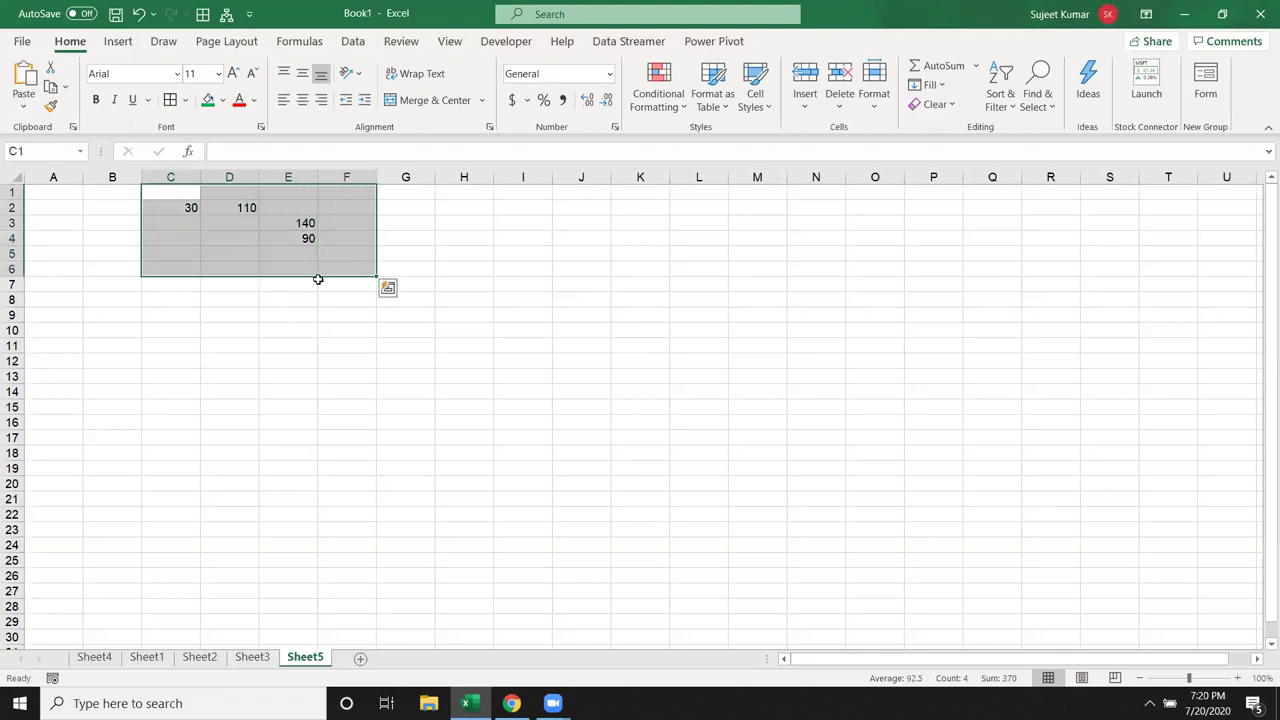
Clear C1:F6, then enter 'Sales' in A1 with 85, 36, 52, 12, 36, 62, 52, 36, 63 below
key("Delete")
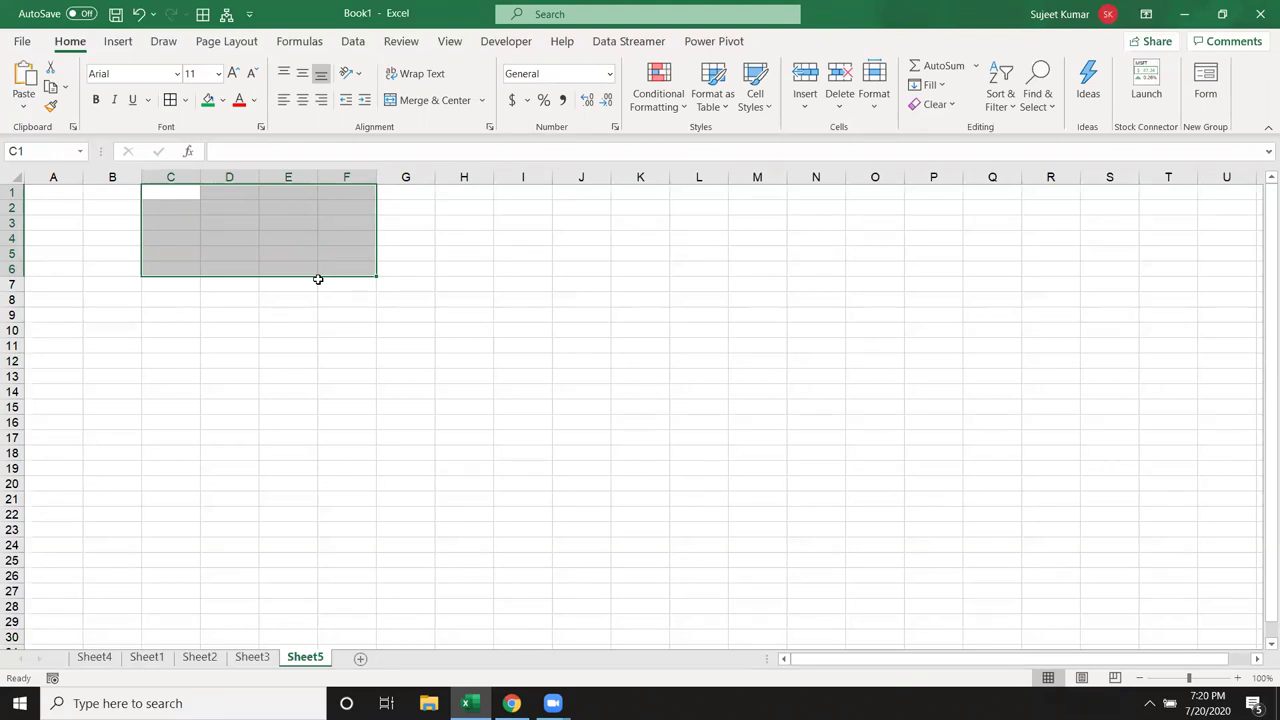
key("ctrl+Home")
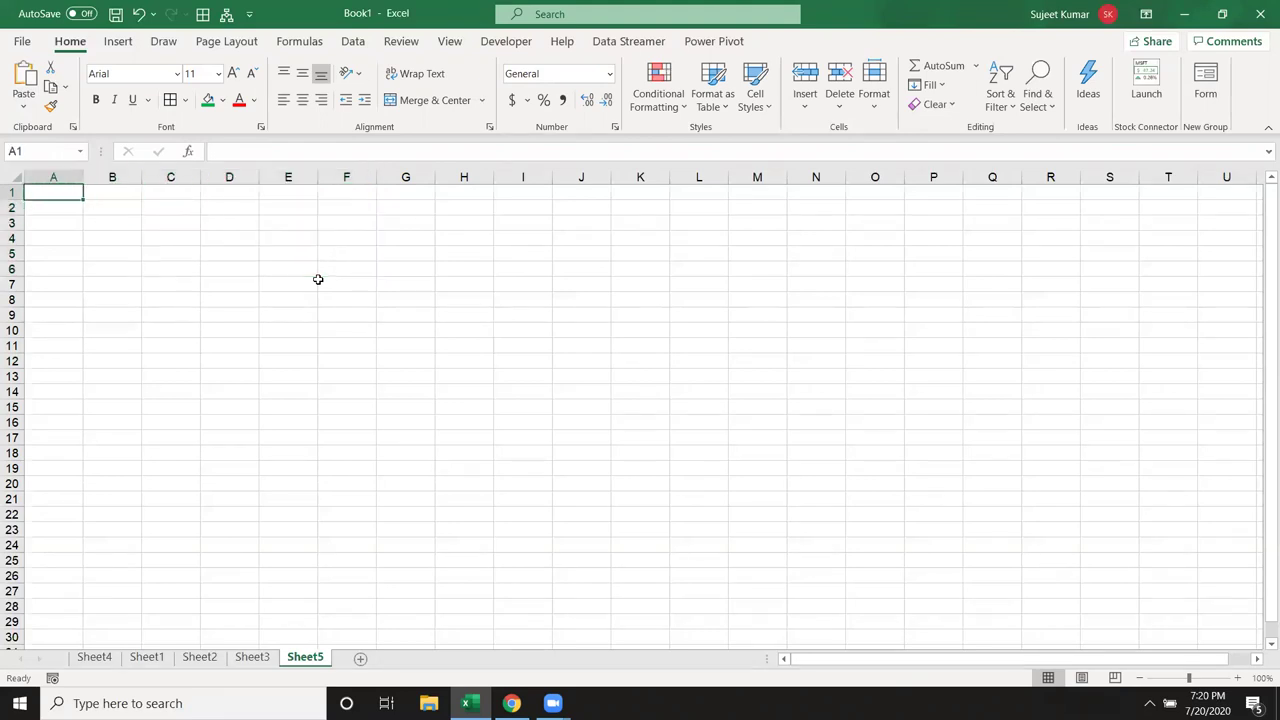
type("Sales")
key("Return")
type("85 36 52 12 36 62 52 36")
key("Return")
type("63")
key("Return")
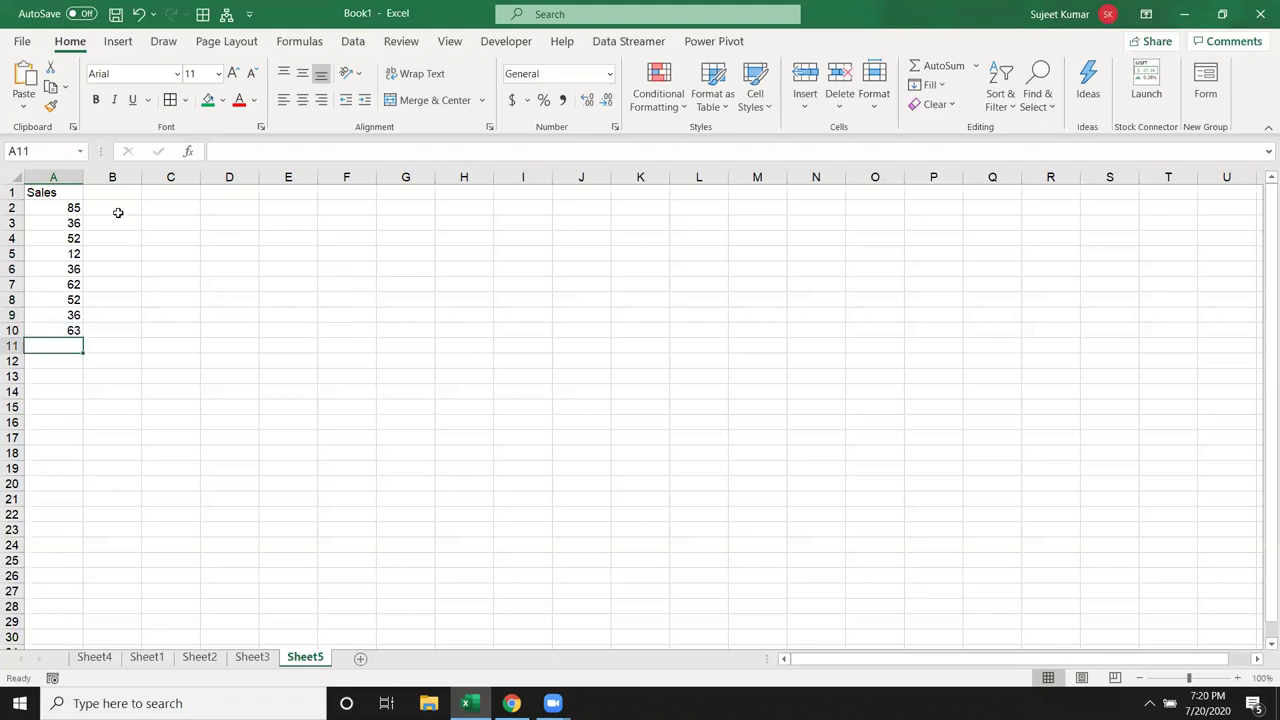
left_click(117, 211)
type("=")
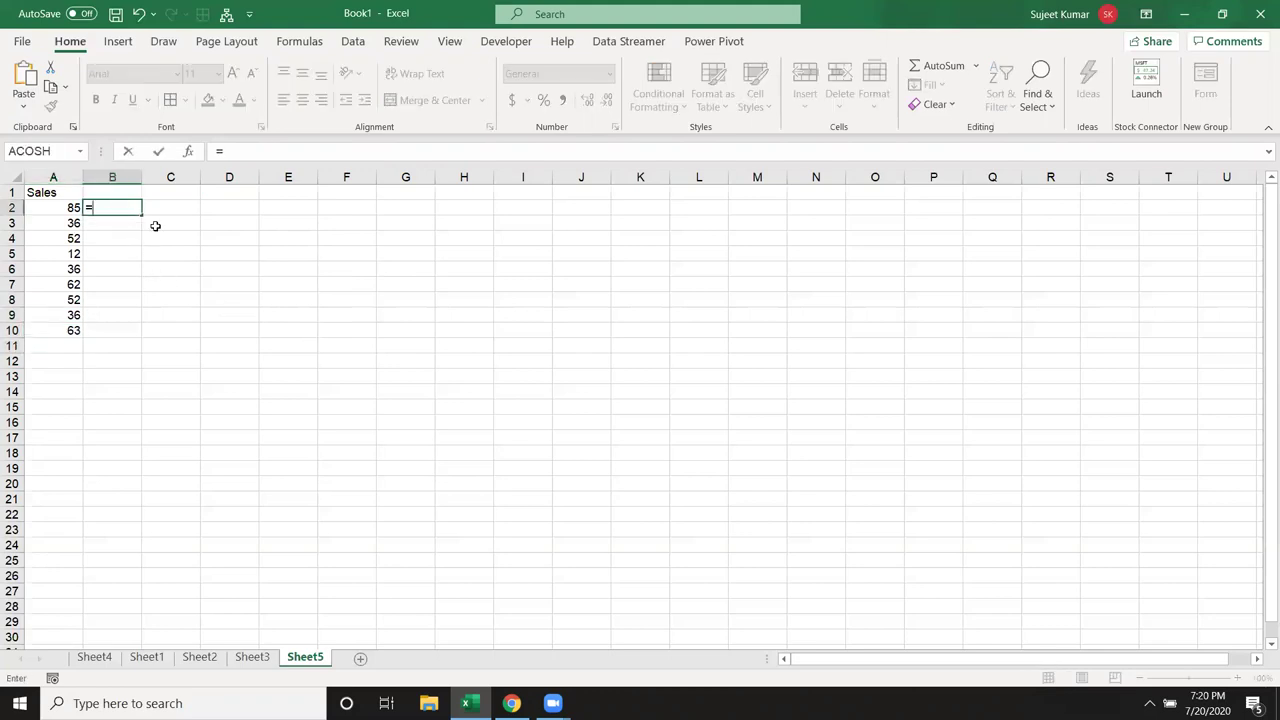
left_click(48, 205)
type("+20")
key("Return")
left_click(91, 207)
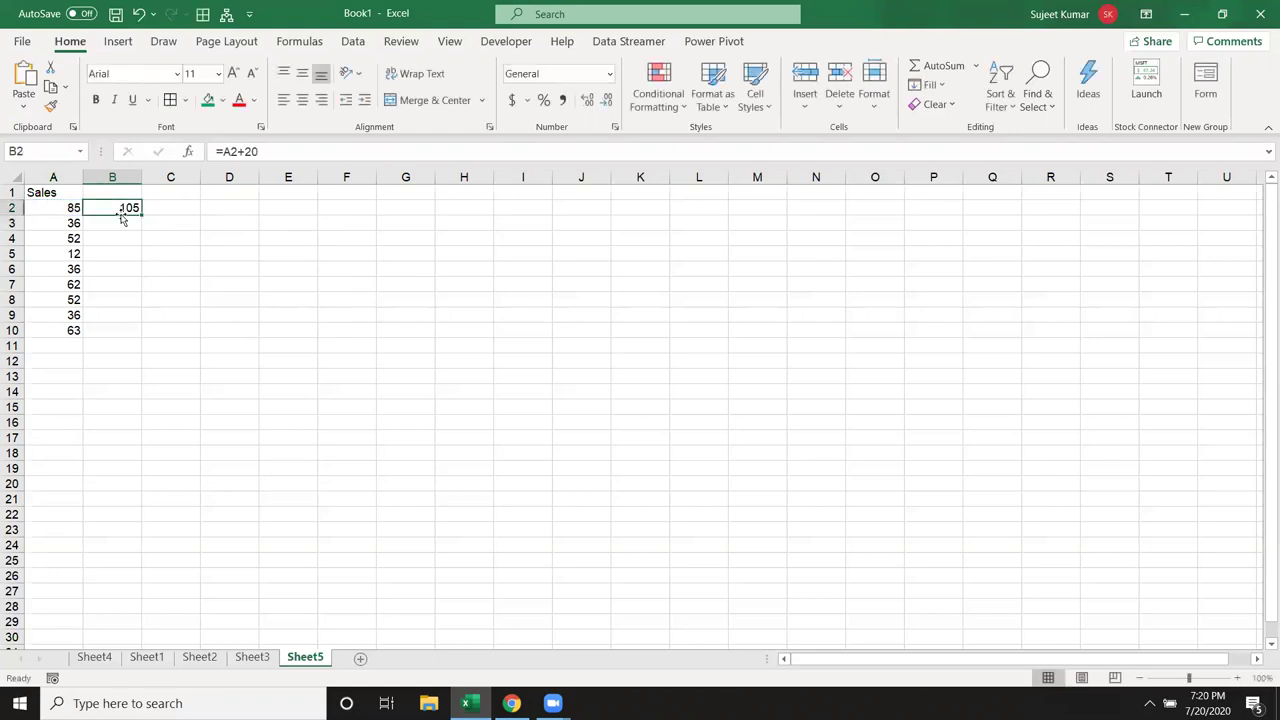
left_click_drag(142, 215, 123, 300)
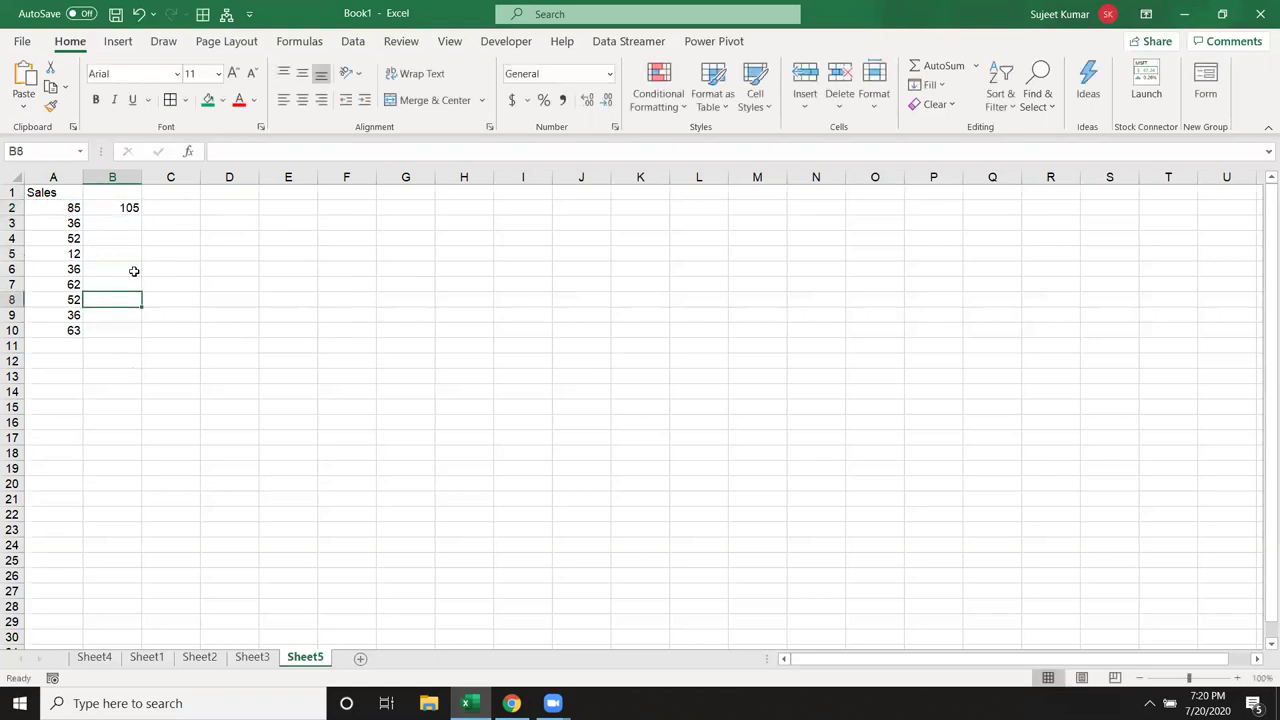
left_click(130, 207)
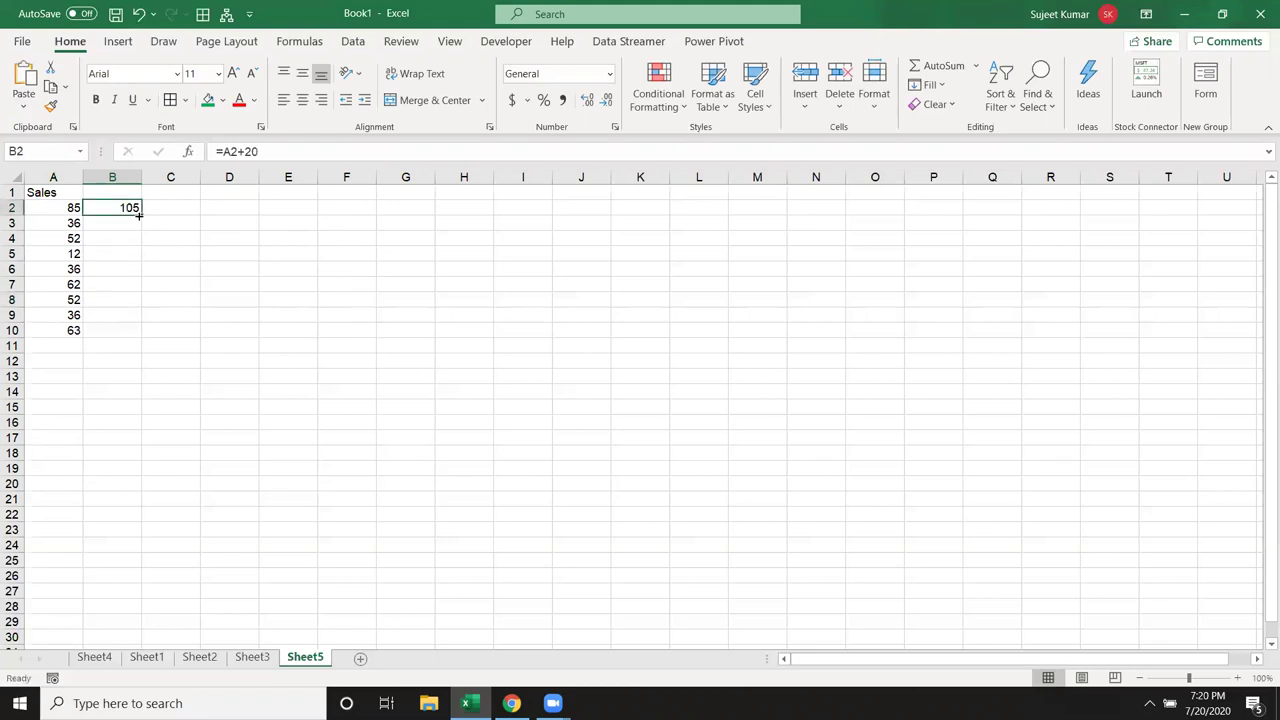
double_click(140, 213)
left_click_drag(130, 222, 131, 330)
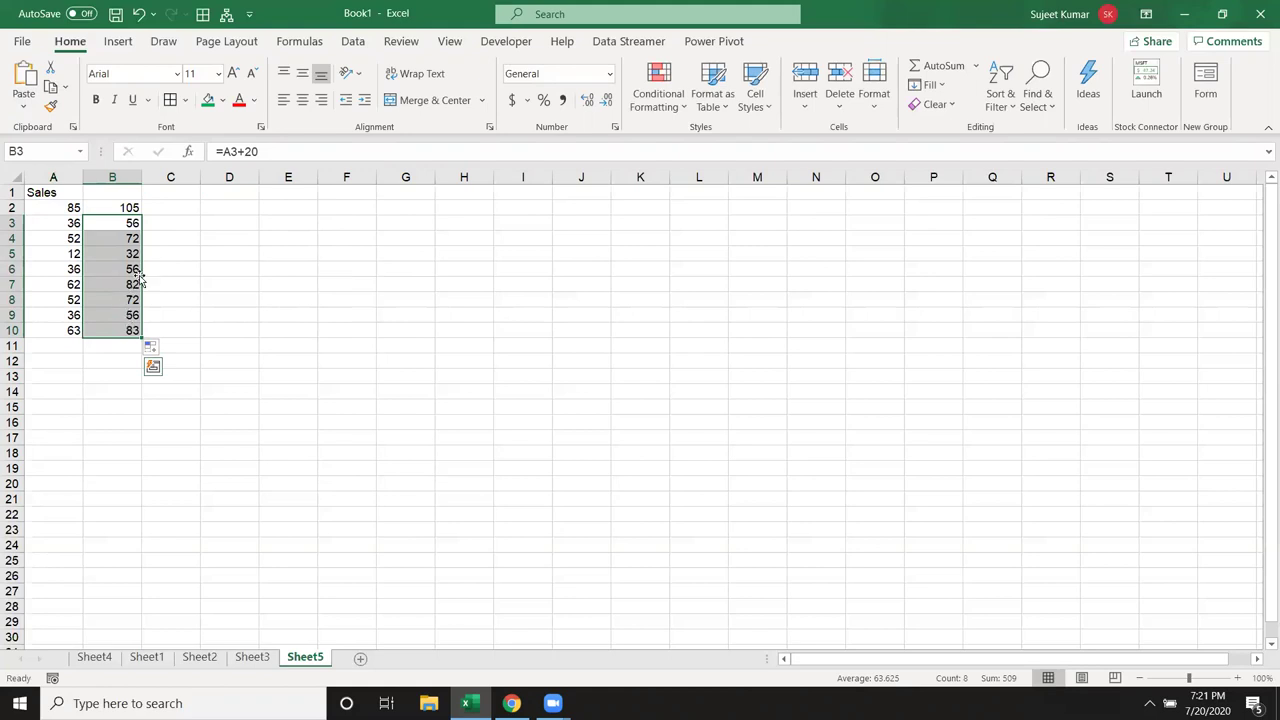
left_click(124, 210)
key("F2")
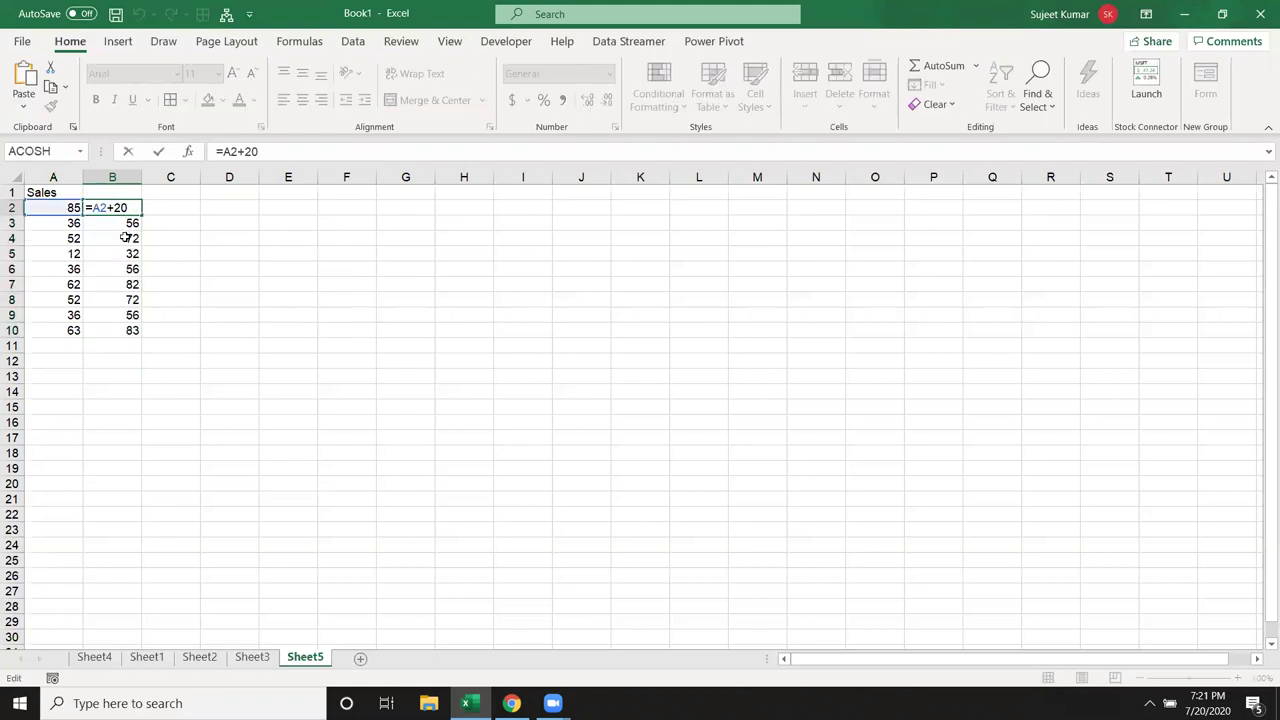
key("Return")
key("F2")
key("Escape")
key("ctrl+Down")
left_click(112, 240)
left_click(112, 254)
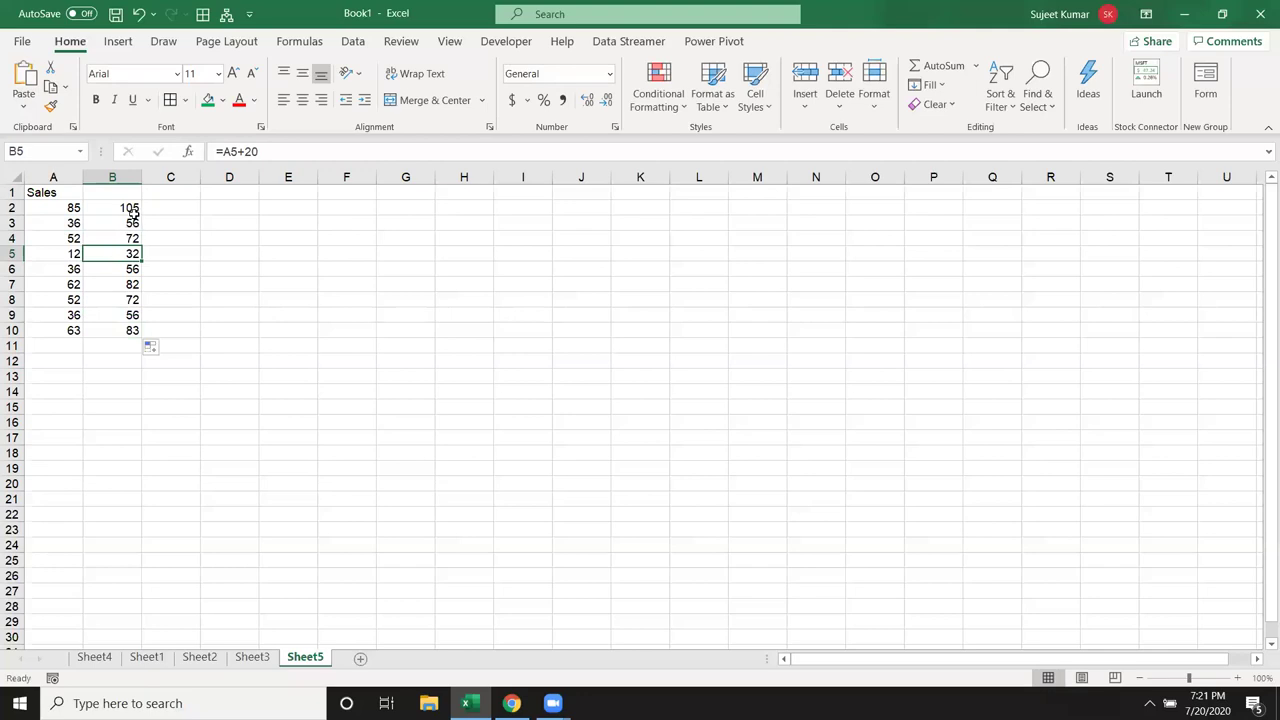
left_click(127, 210)
left_click(122, 224)
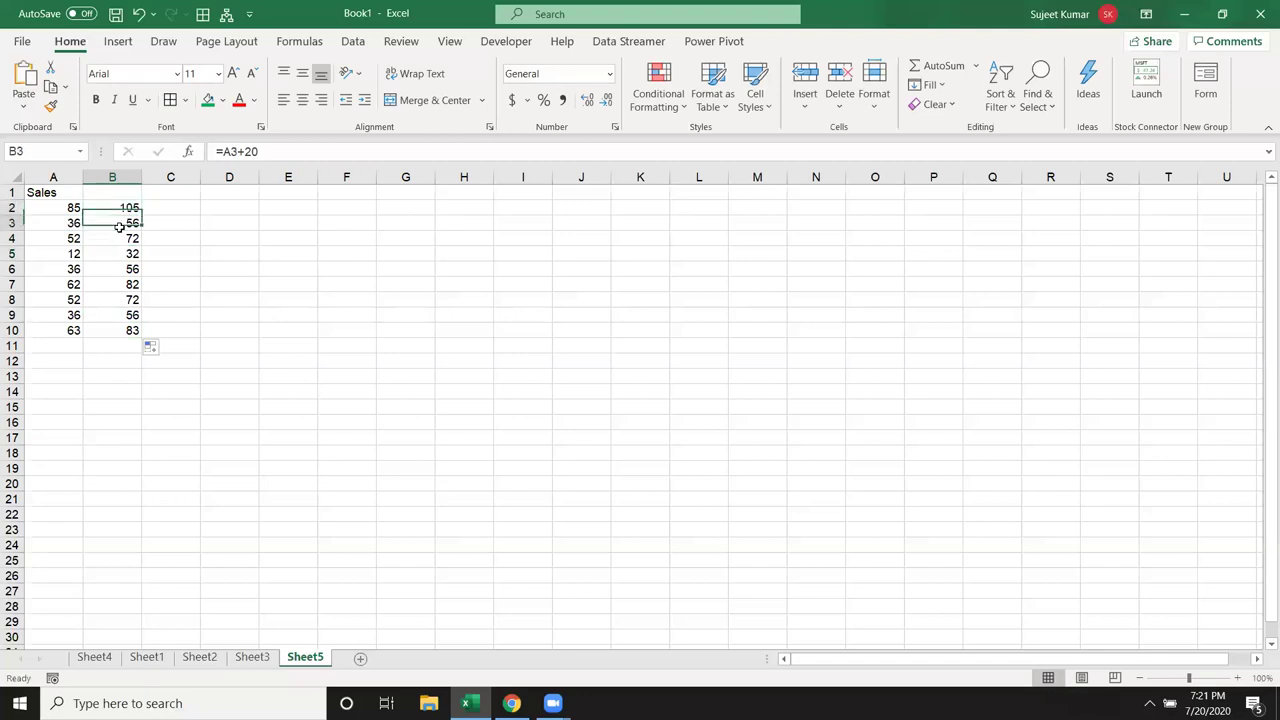
key("ctrl+shift+Down")
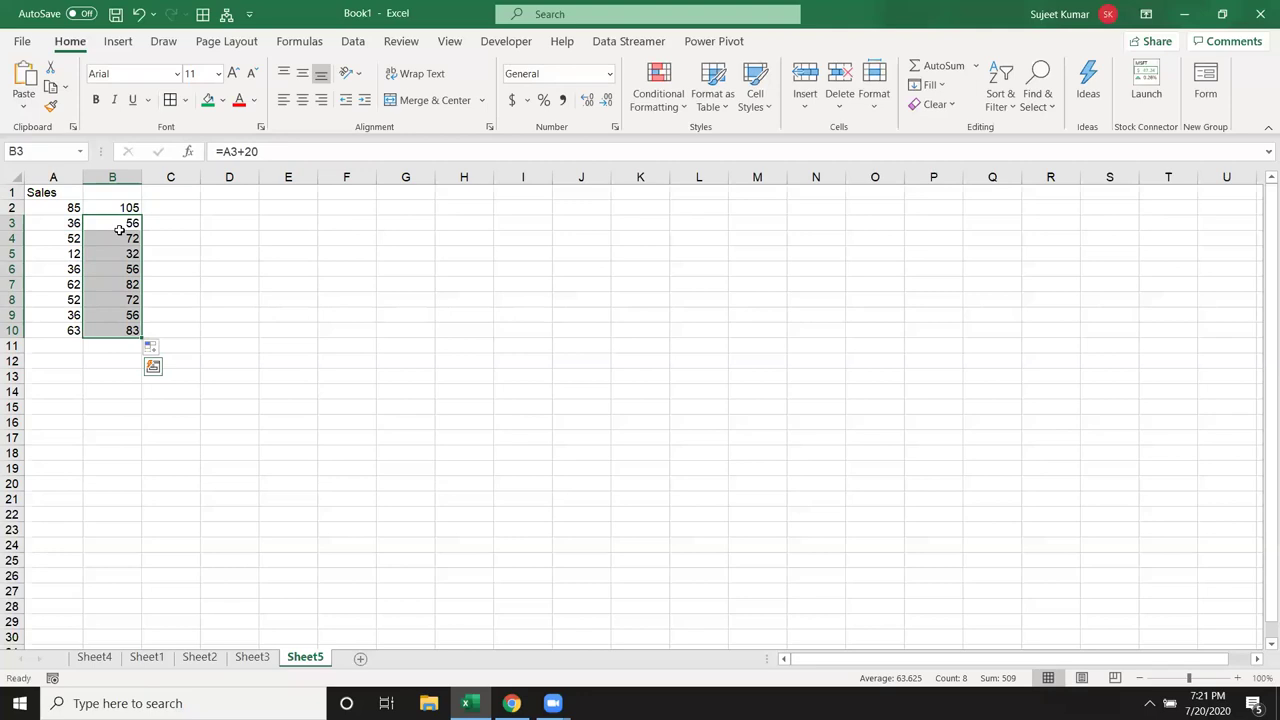
key("ctrl+z")
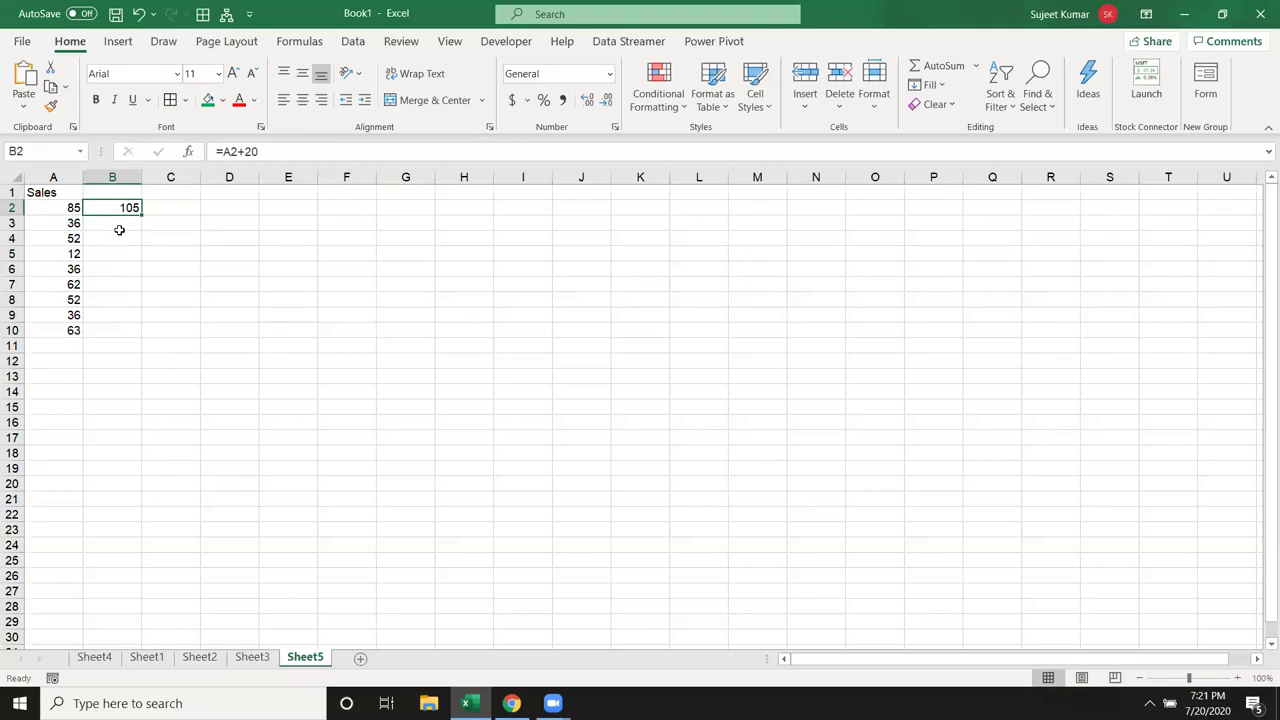
key("Right")
key("Right")
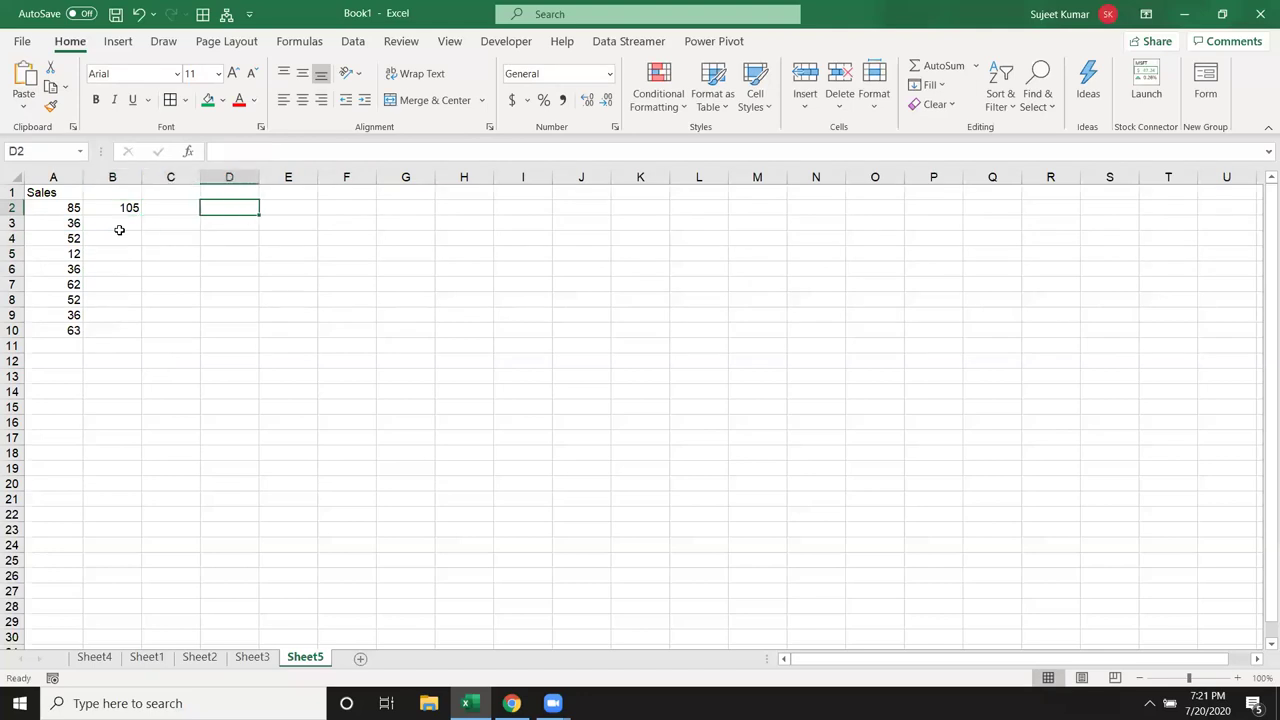
Enter 30 in cell D1
key("Up")
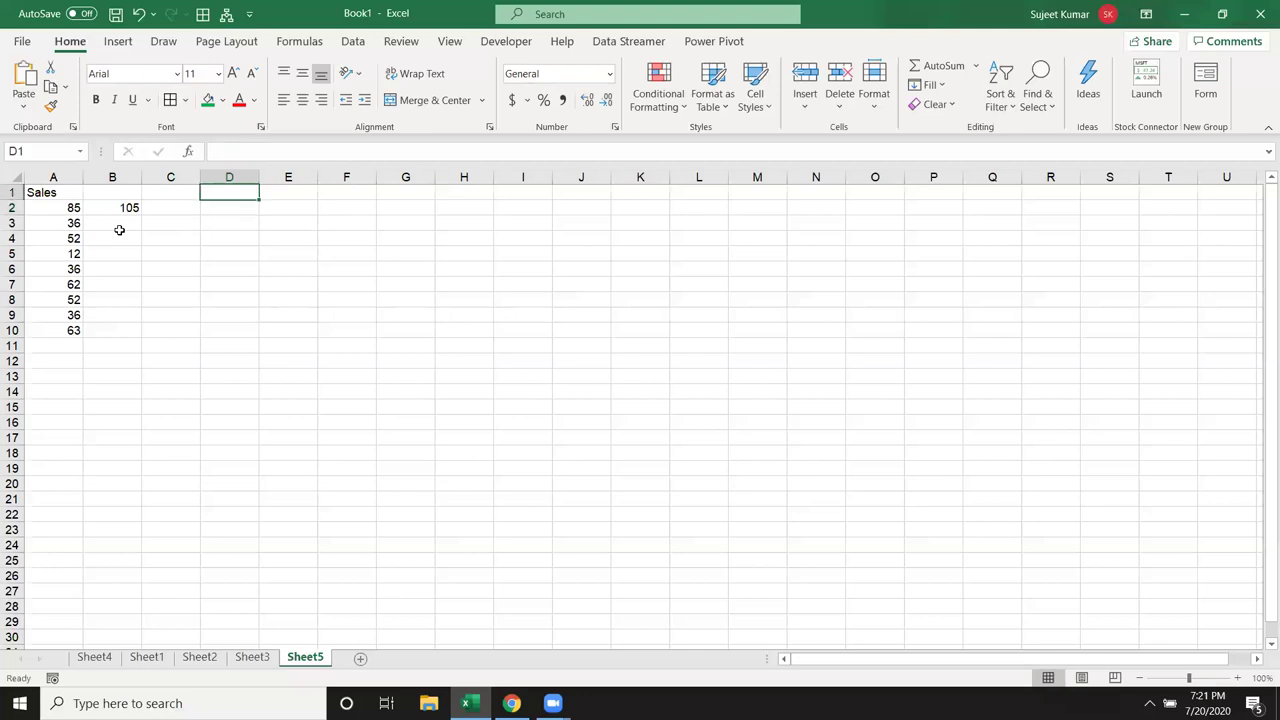
type("30")
key("Return")
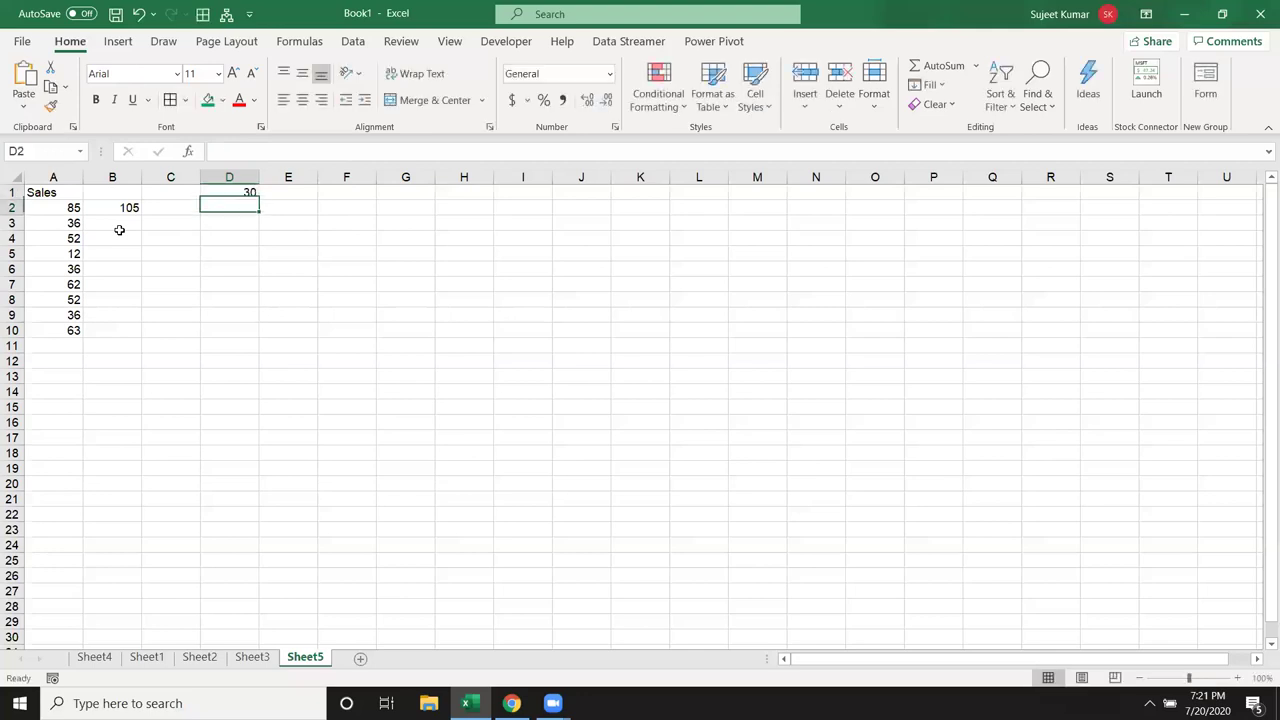
Rewrite B2's formula as =A2+D1 so it shows 115
left_click(116, 207)
double_click(116, 207)
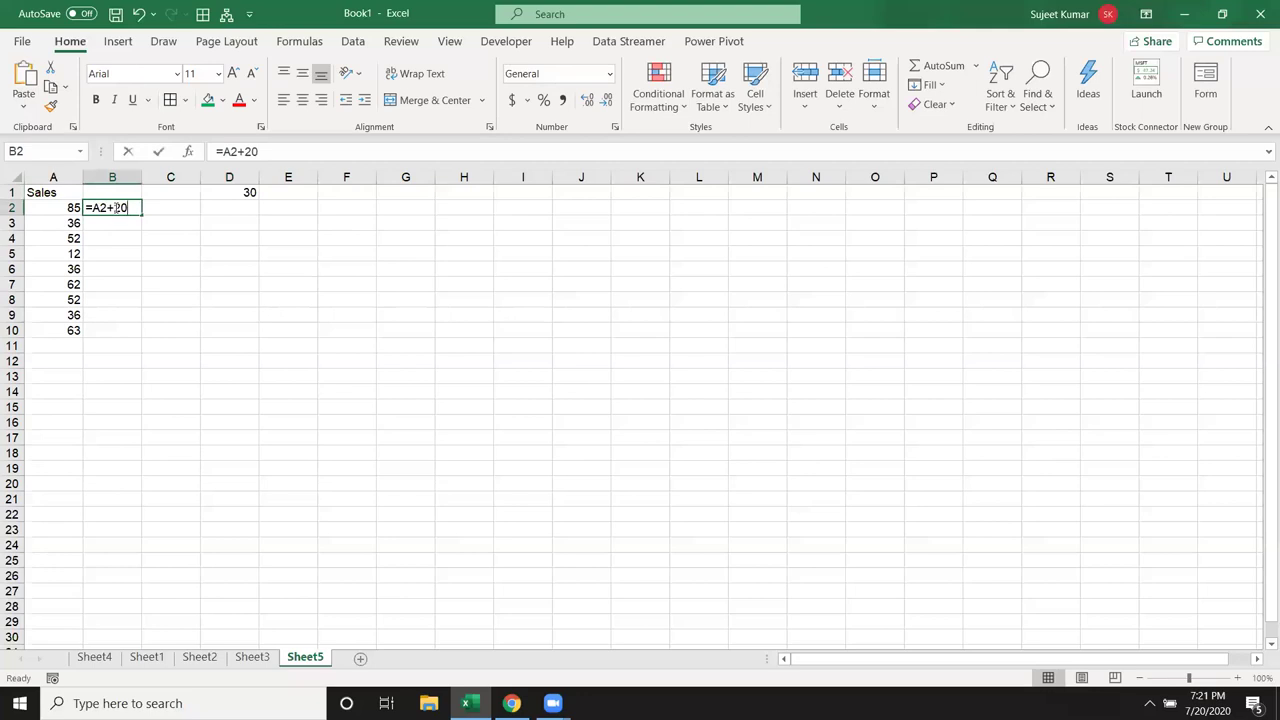
type("=")
left_click(54, 208)
type("+")
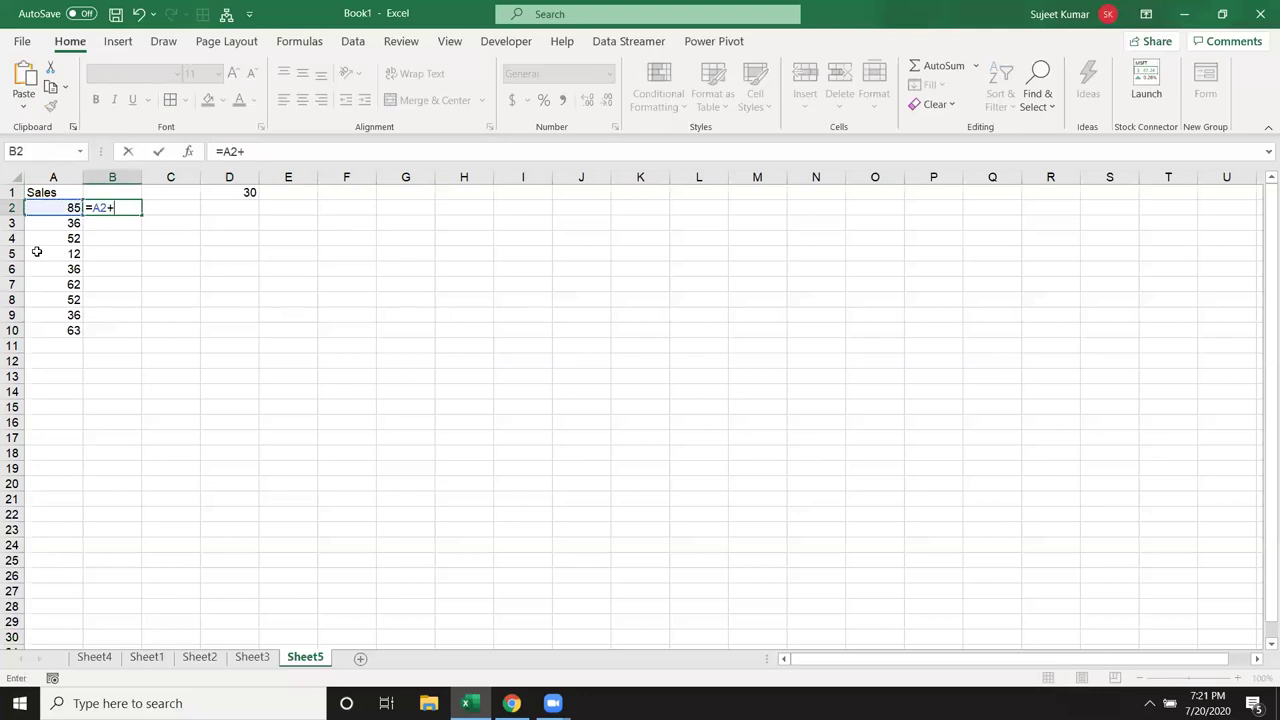
left_click(235, 190)
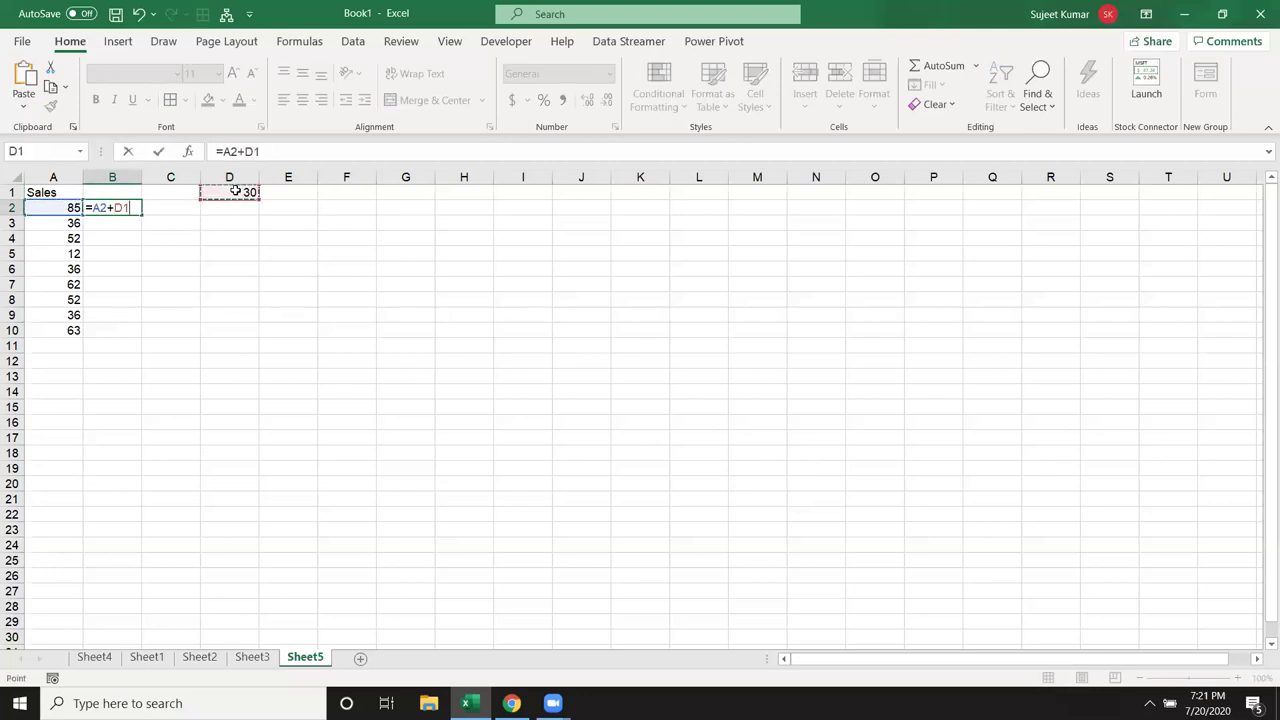
key("Return")
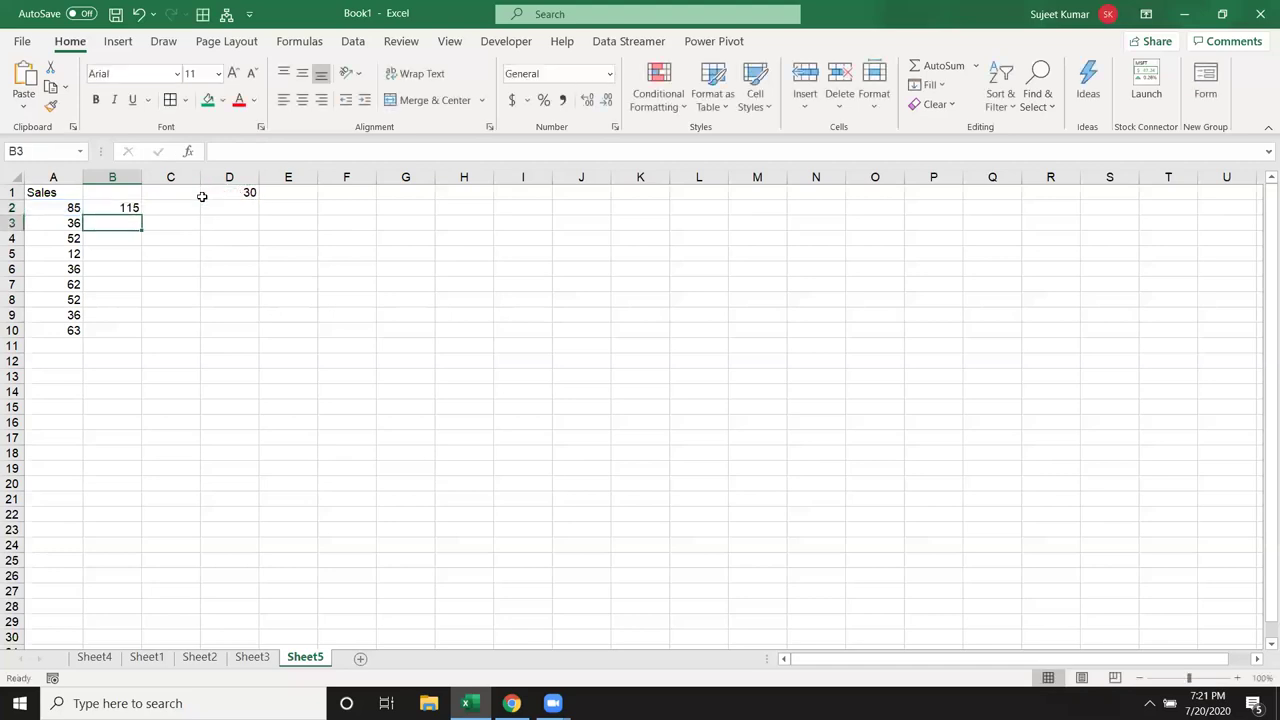
left_click(138, 210)
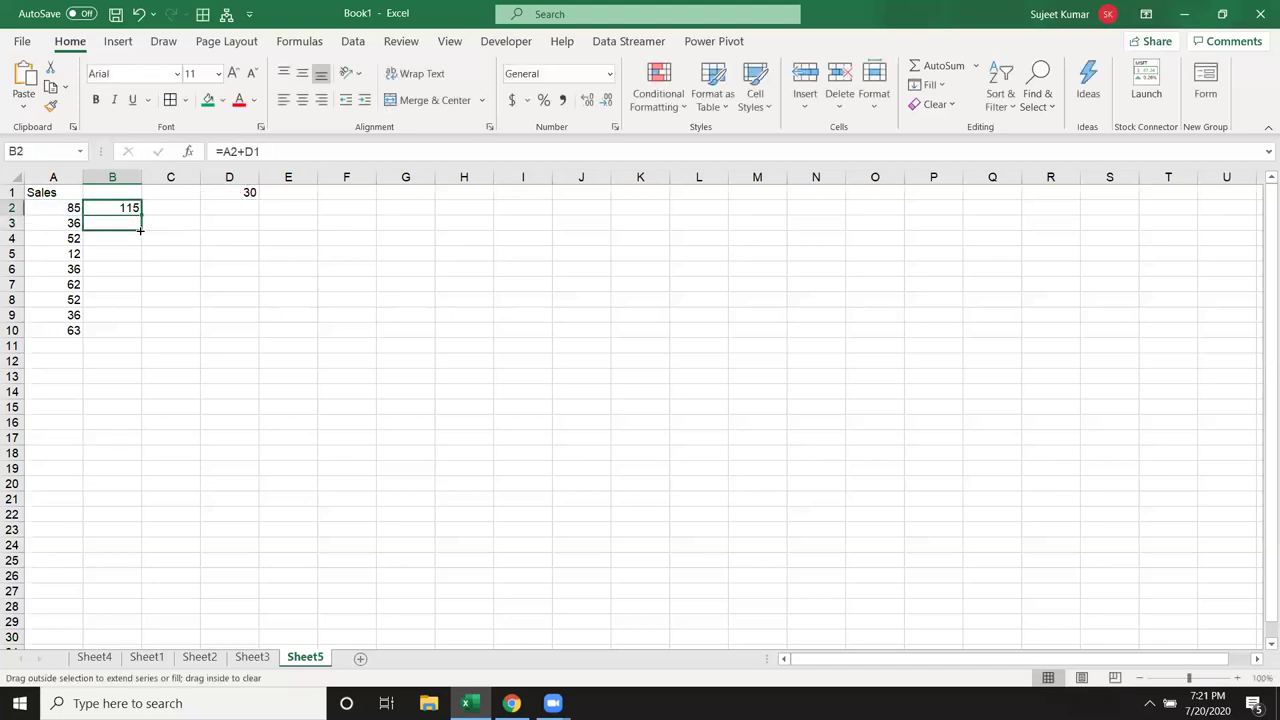
Copy B2's formula into B3, inspect its shifted references, then clear B3
left_click_drag(138, 210, 136, 225)
double_click(114, 228)
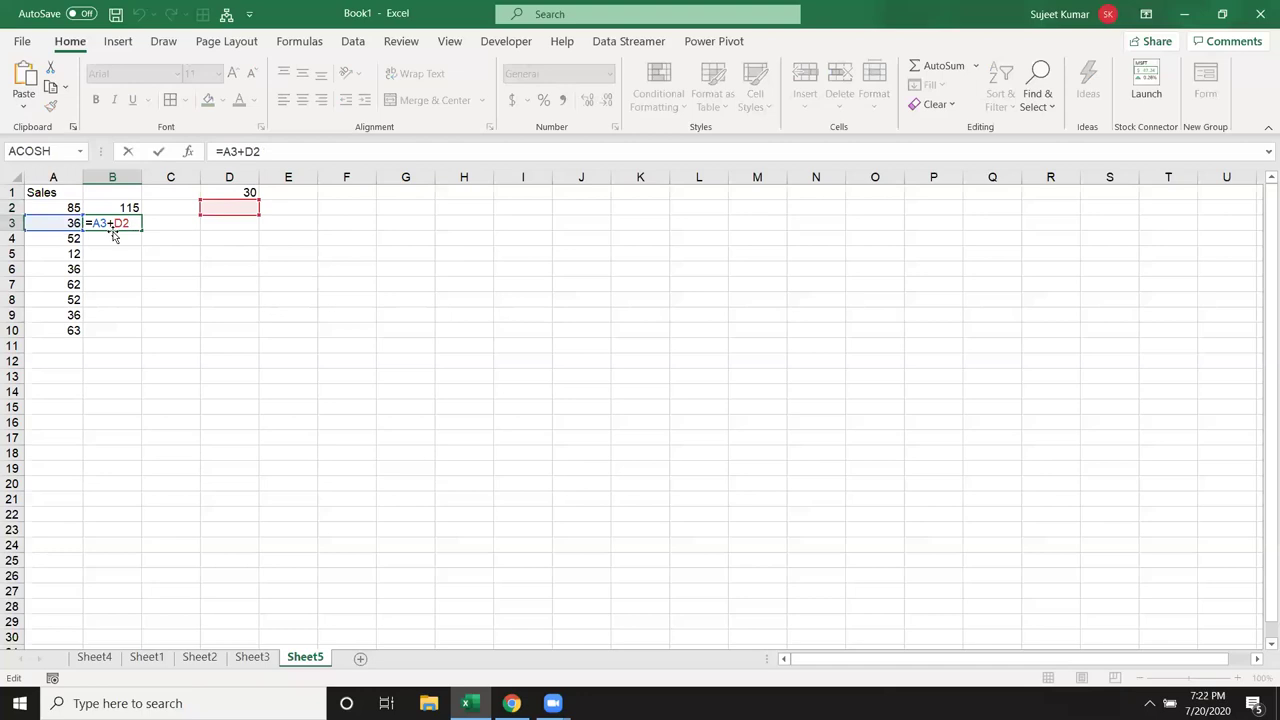
key("Return")
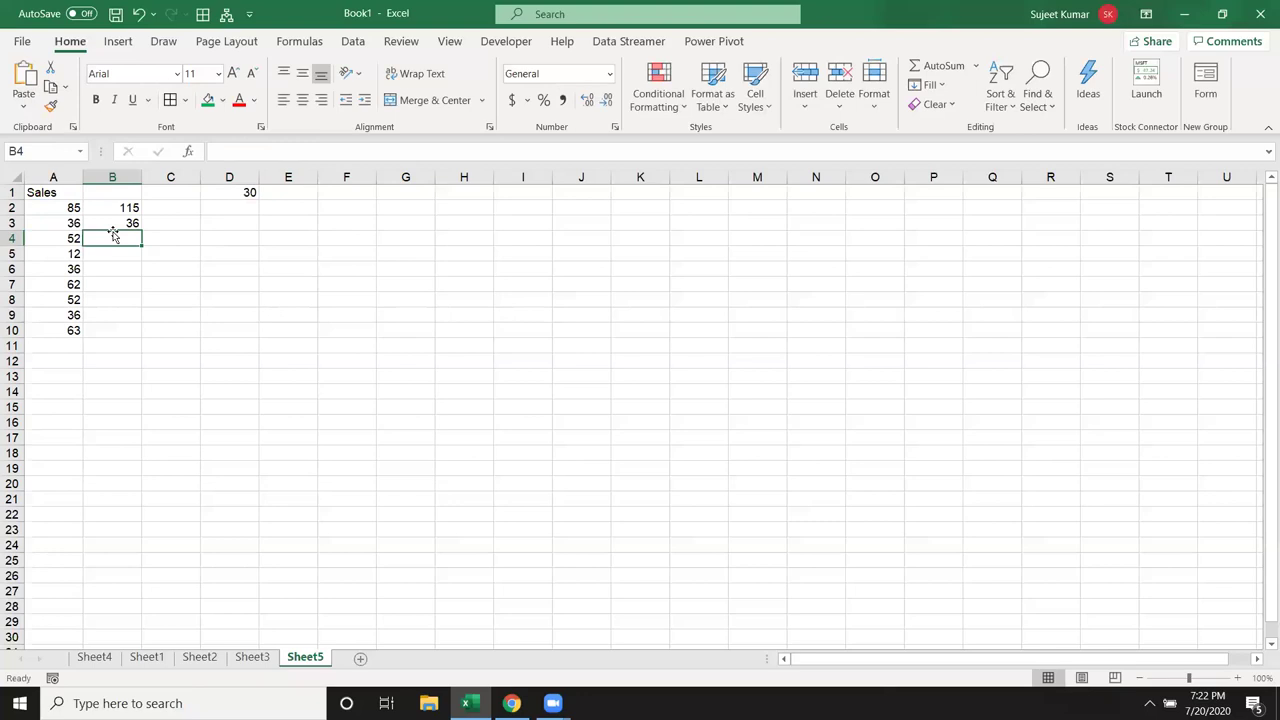
left_click(119, 223)
key("Delete")
Change B2 to =A2+D$1 and fill it down to B10, giving 66 through 93
left_click(129, 207)
key("F2")
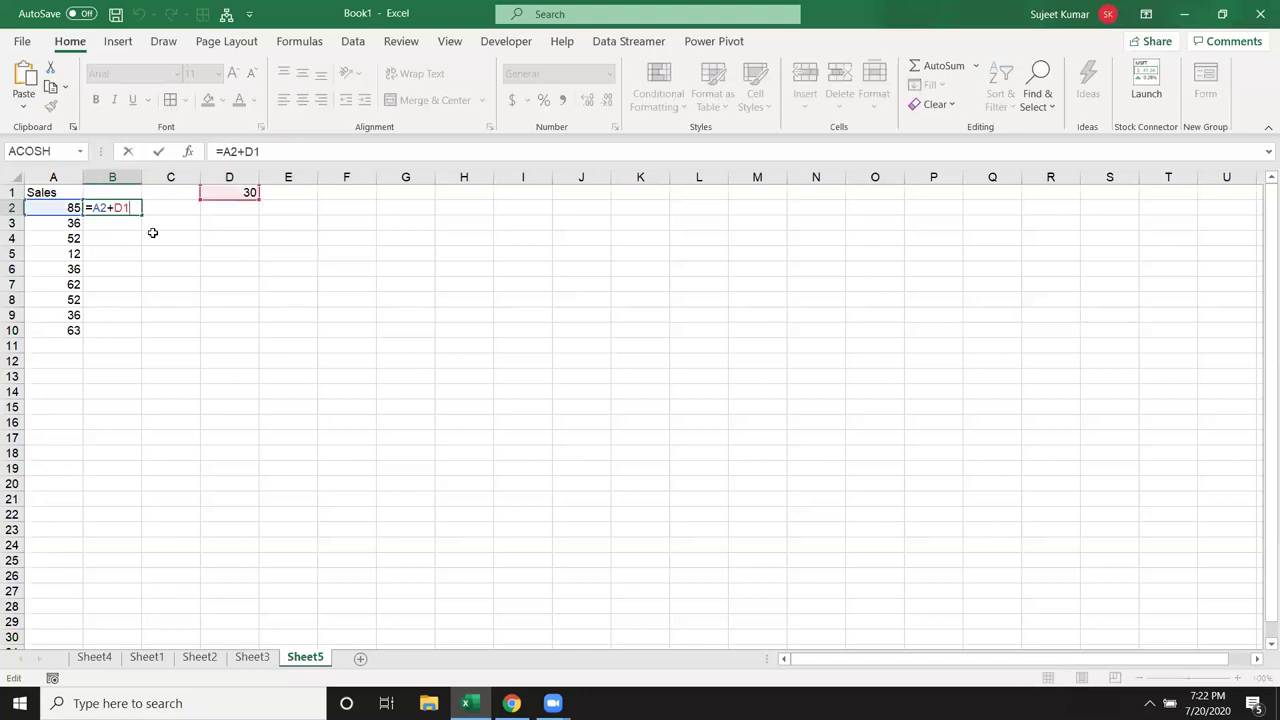
double_click(127, 207)
left_click(126, 207)
type("$")
left_click(134, 221)
left_click(133, 208)
double_click(140, 215)
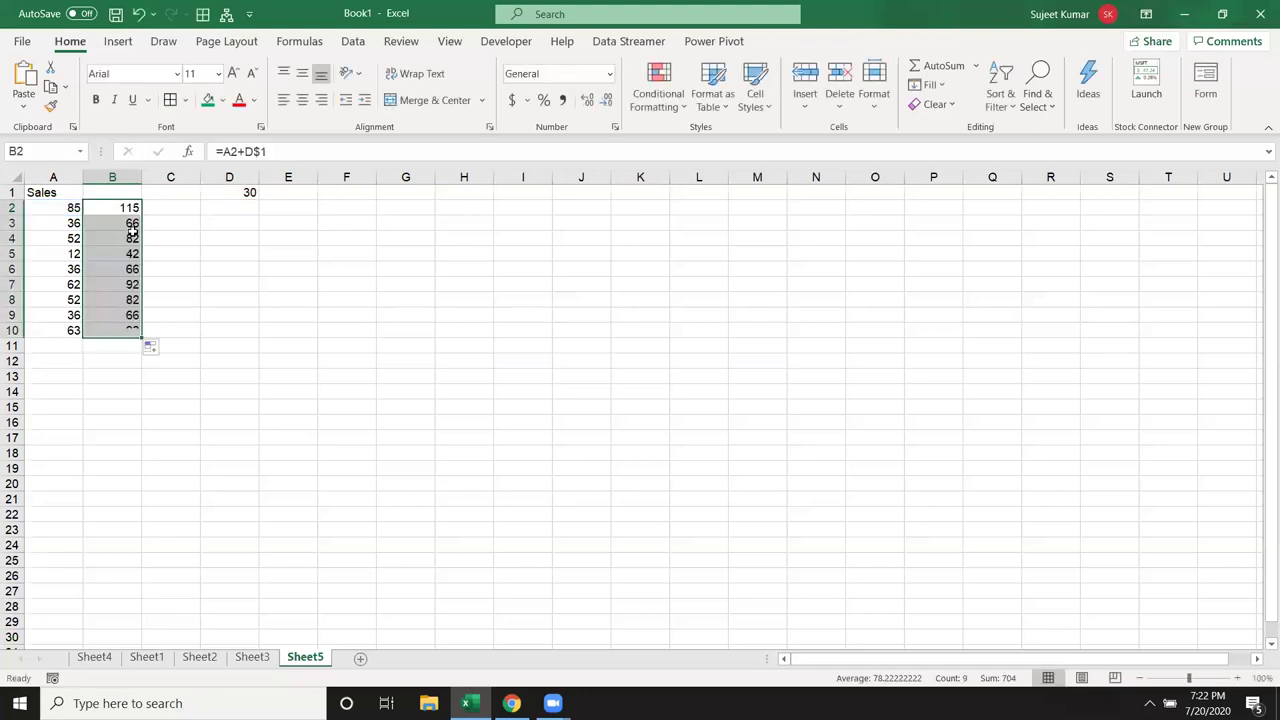
double_click(126, 208)
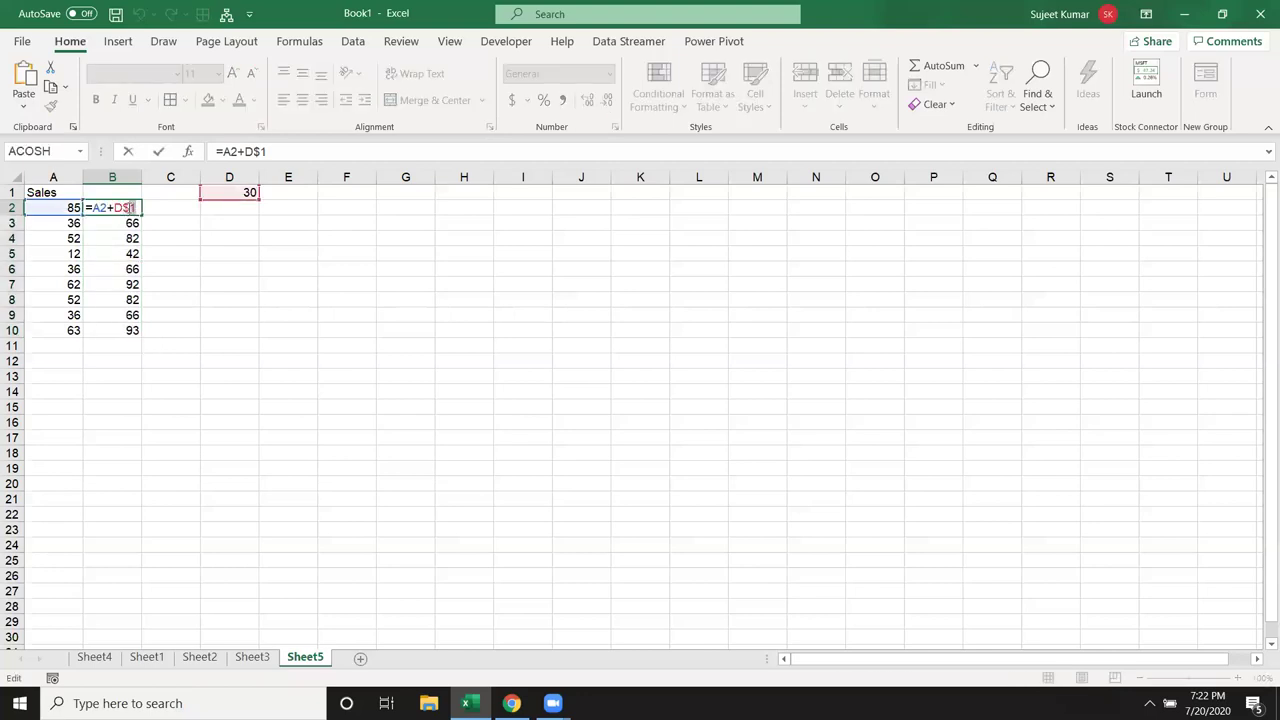
key("Escape")
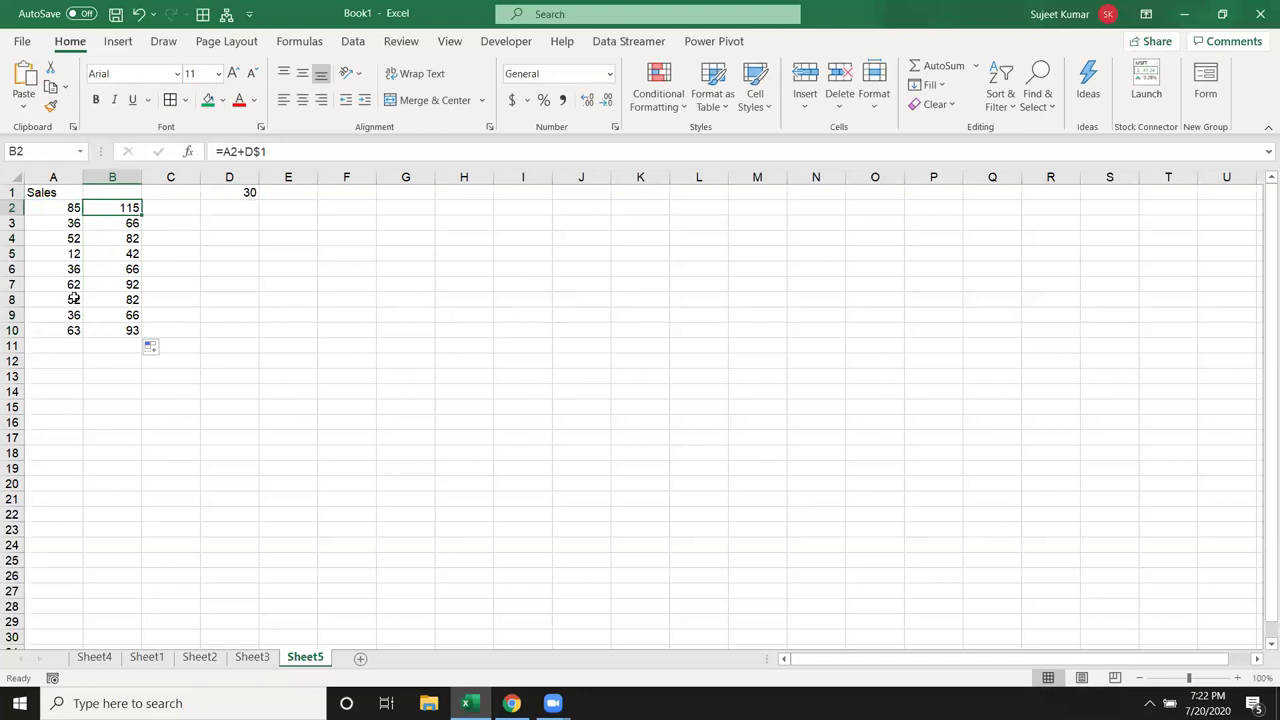
Copy B2's formula right into C2 and check its references
left_click_drag(143, 213, 200, 213)
key("F2")
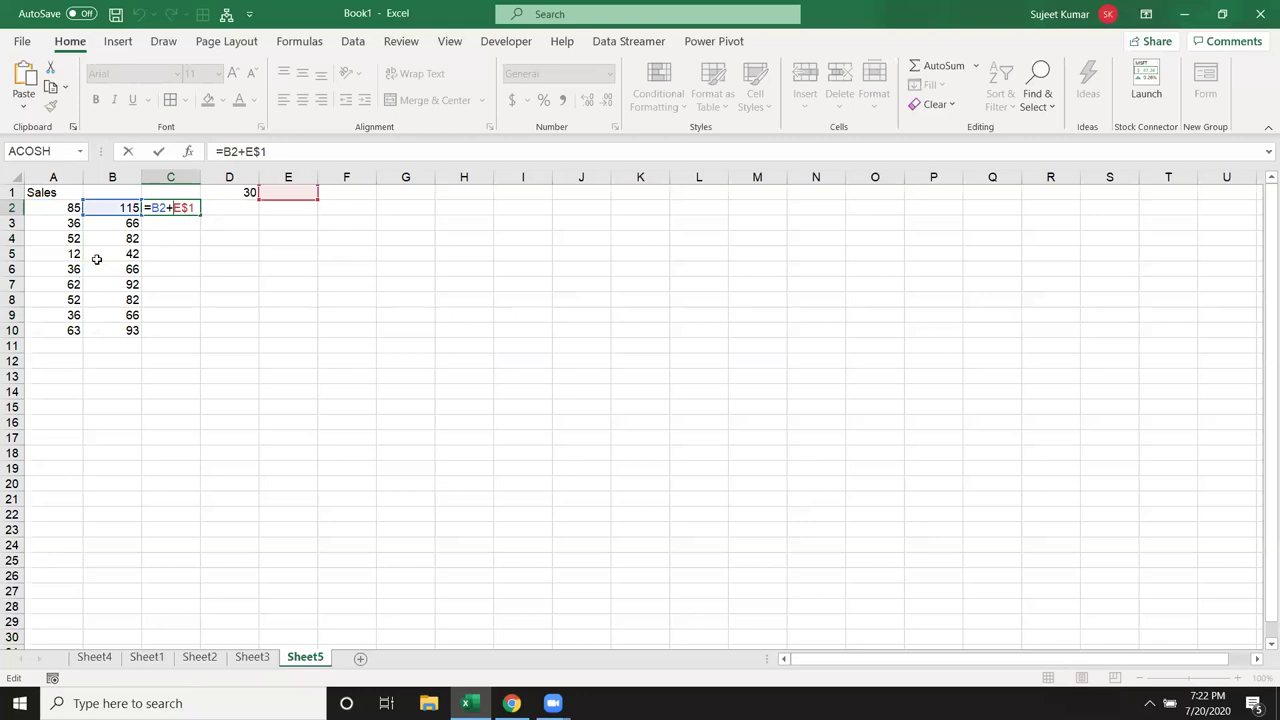
key("Escape")
Make B2's formula fully absolute as =A2+$D$1, then select columns A through E
left_click(109, 207)
double_click(109, 207)
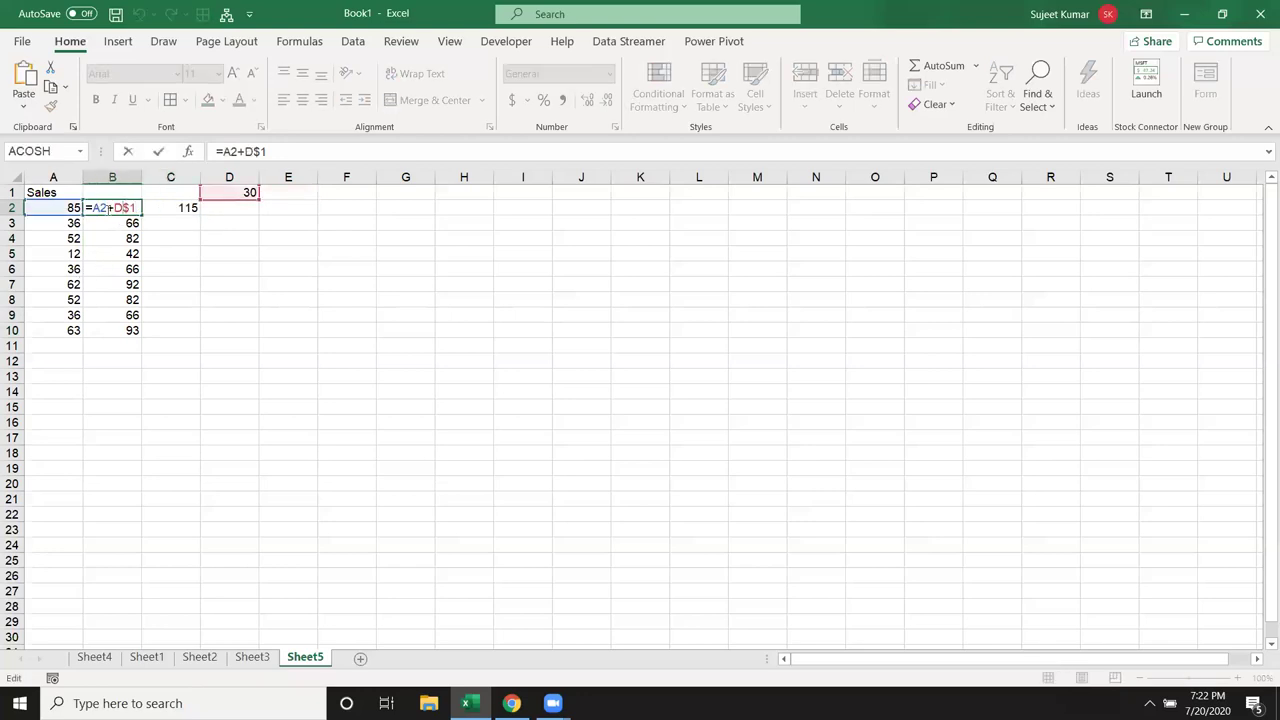
type("$")
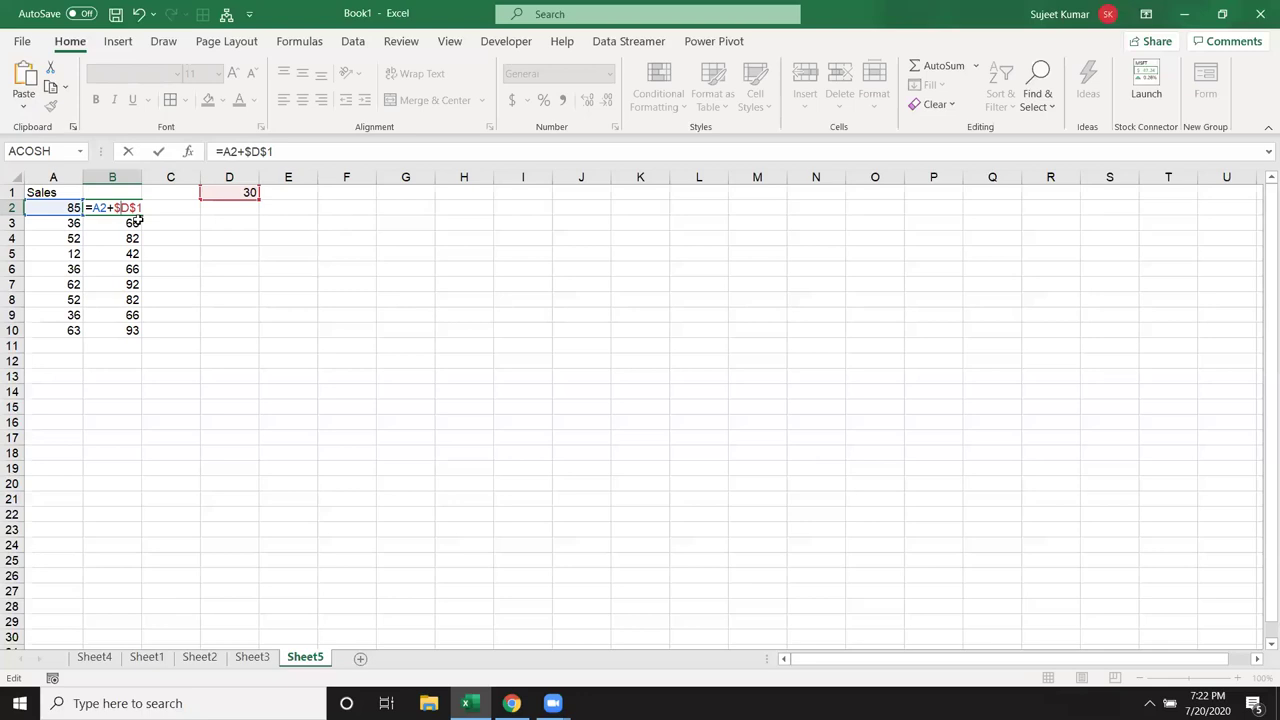
key("Return")
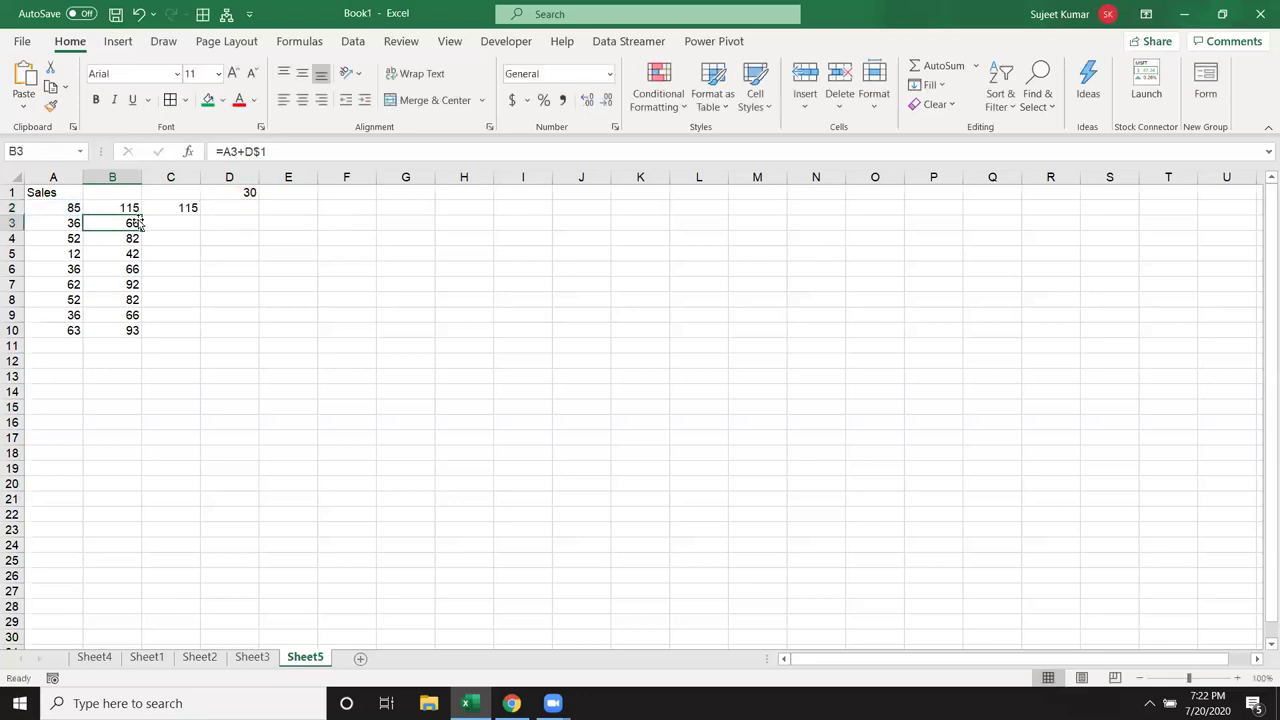
left_click(130, 208)
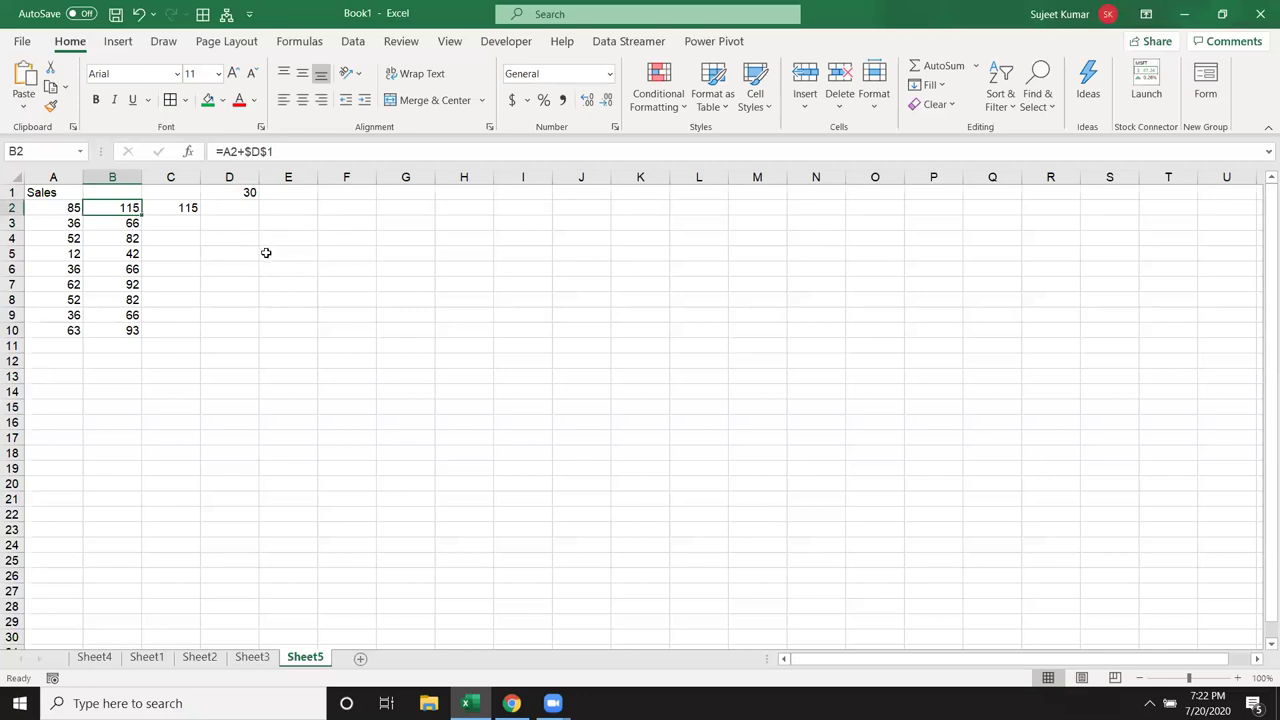
left_click(77, 182)
left_click_drag(77, 182, 259, 187)
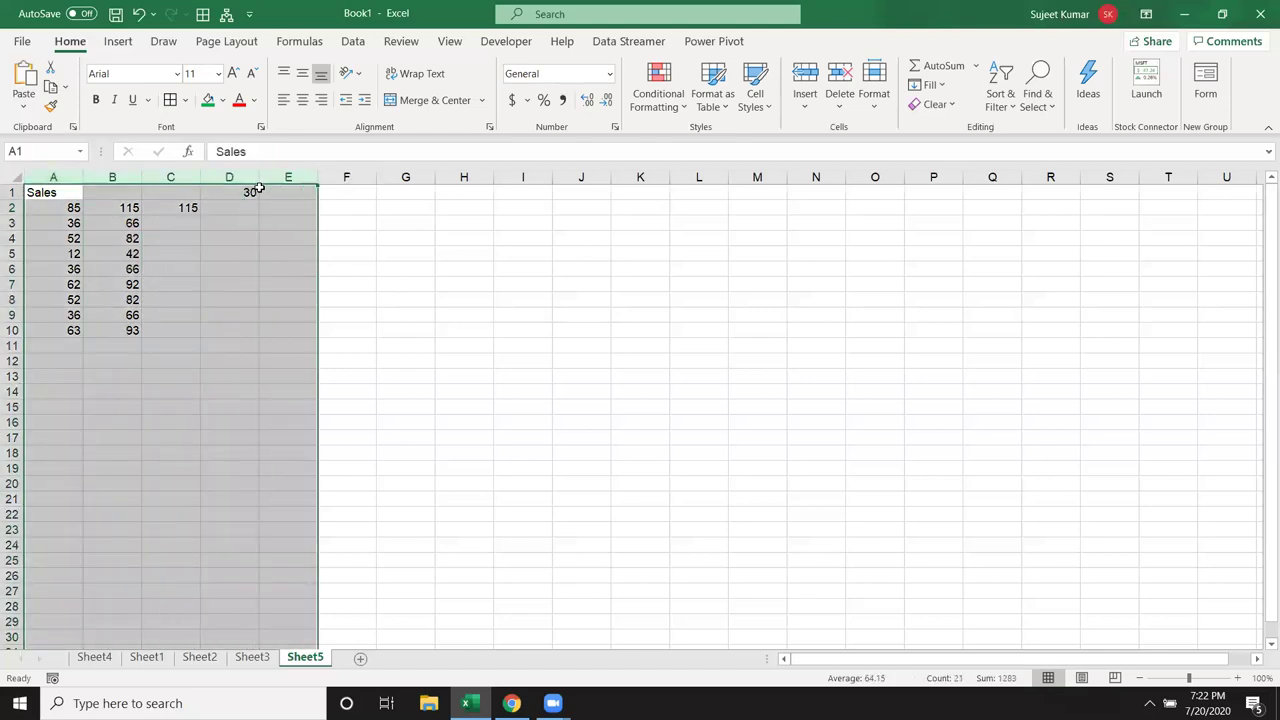
Clear columns A to E and open the Help article on conditional formatting
key("Delete")
left_click(266, 243)
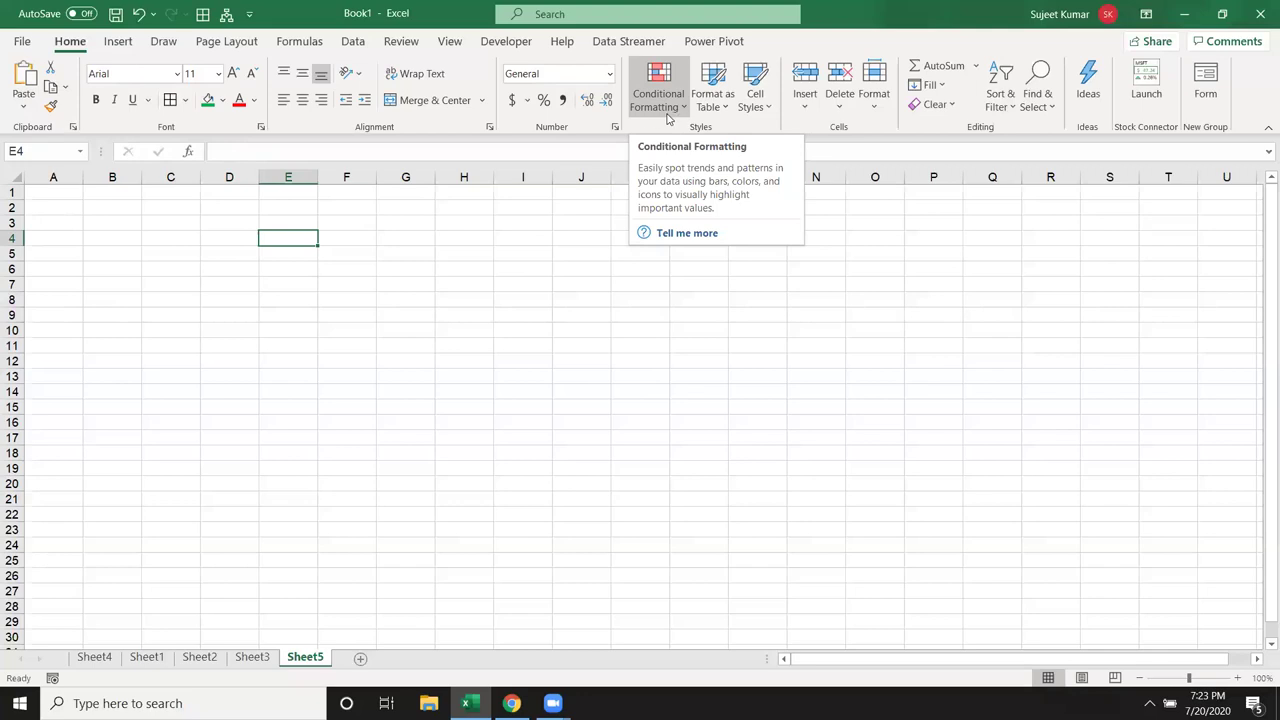
left_click(679, 235)
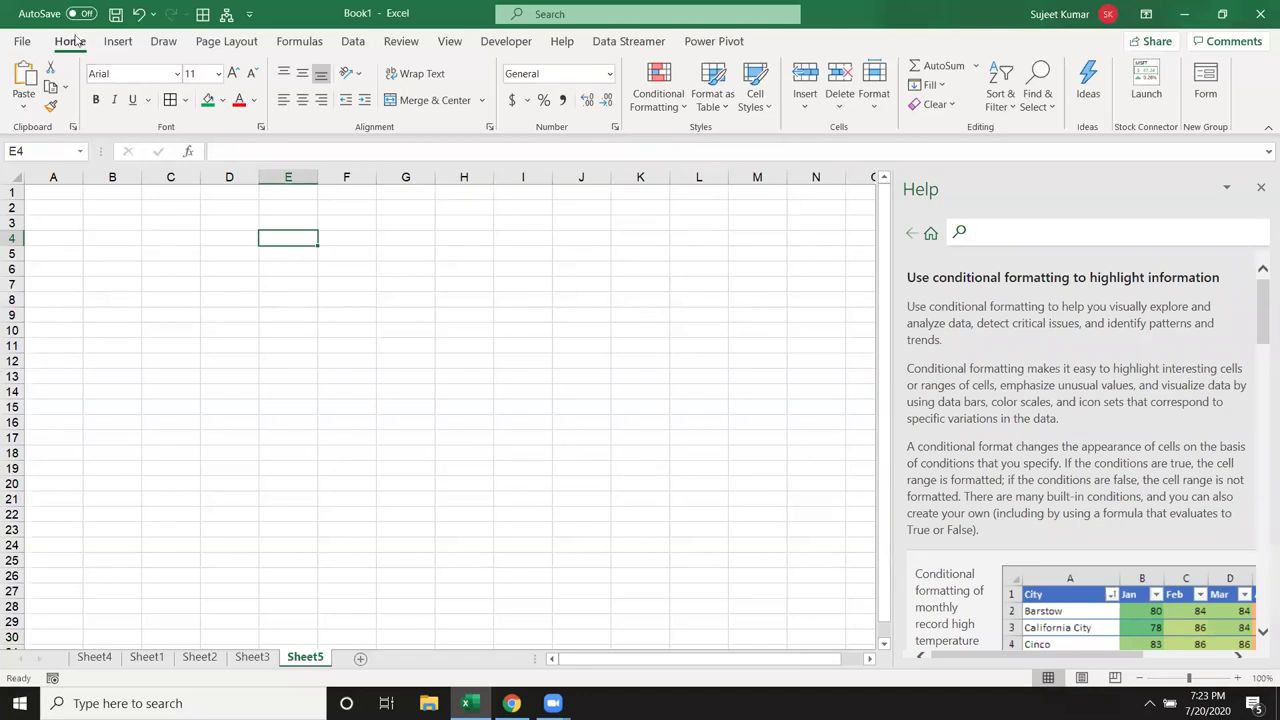
Glance at the Formulas tab, then expand the article's PivotTable conditional formatting section
left_click(300, 44)
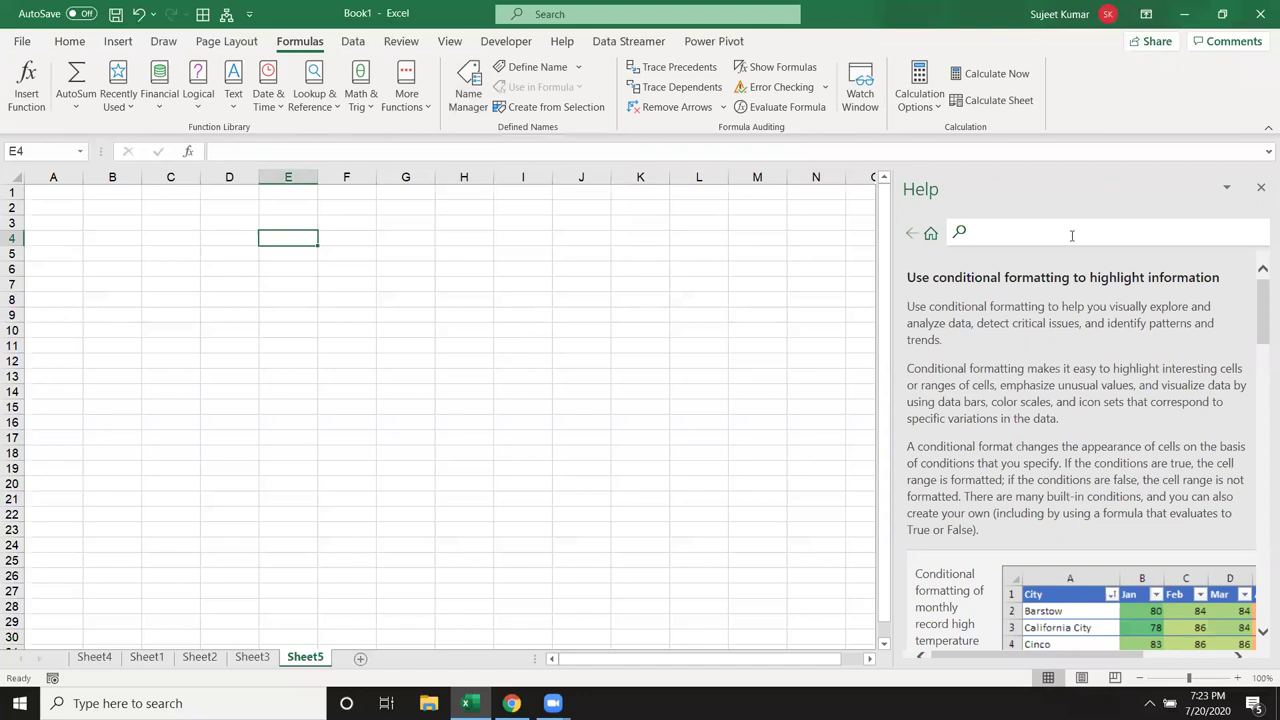
left_click(561, 20)
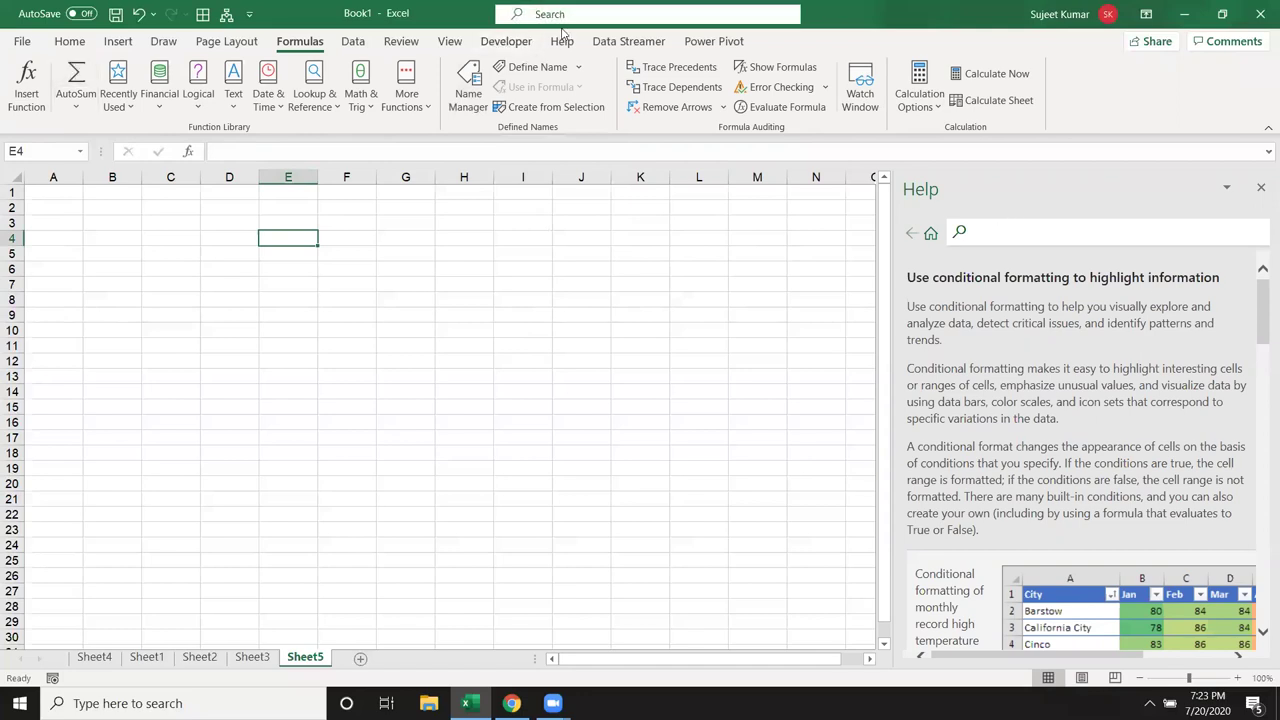
left_click(1029, 255)
scroll(1176, 468, "down", 3)
scroll(1154, 514, "down", 3)
scroll(1152, 518, "down", 2)
scroll(1150, 522, "down", 3)
scroll(1150, 522, "down", 3)
scroll(1148, 518, "down", 3)
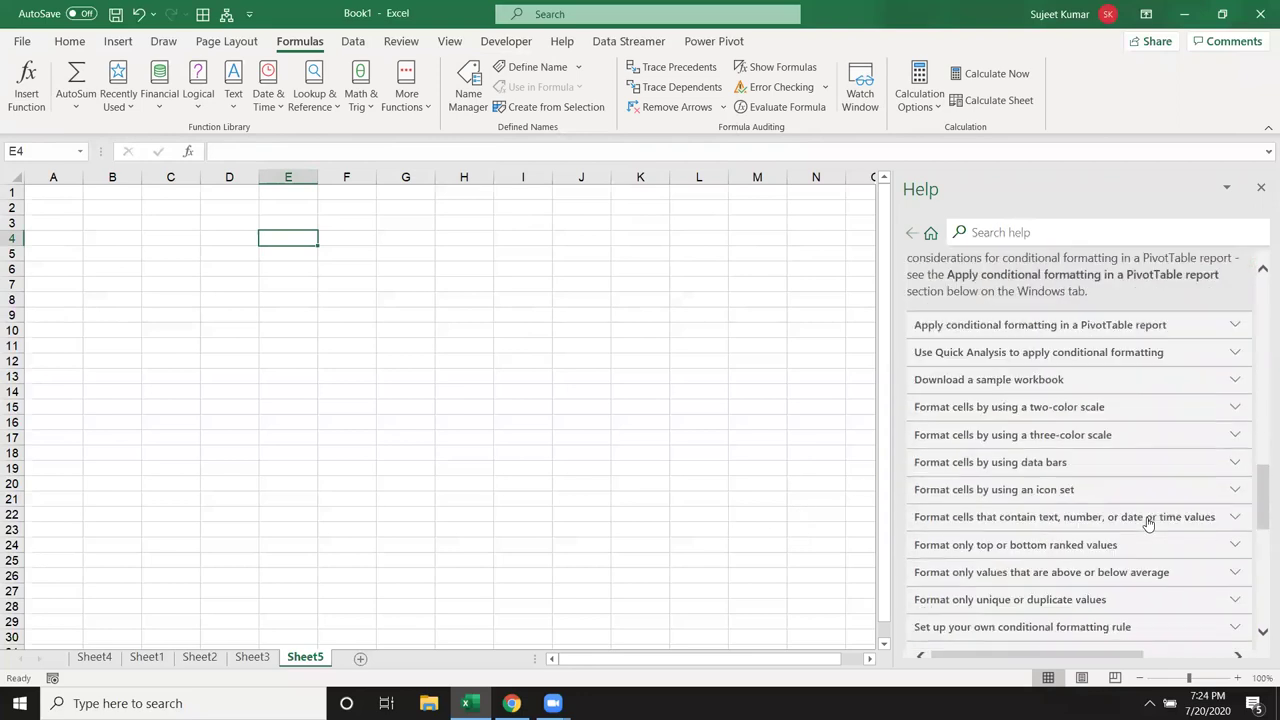
scroll(1148, 517, "down", 1)
left_click(991, 308)
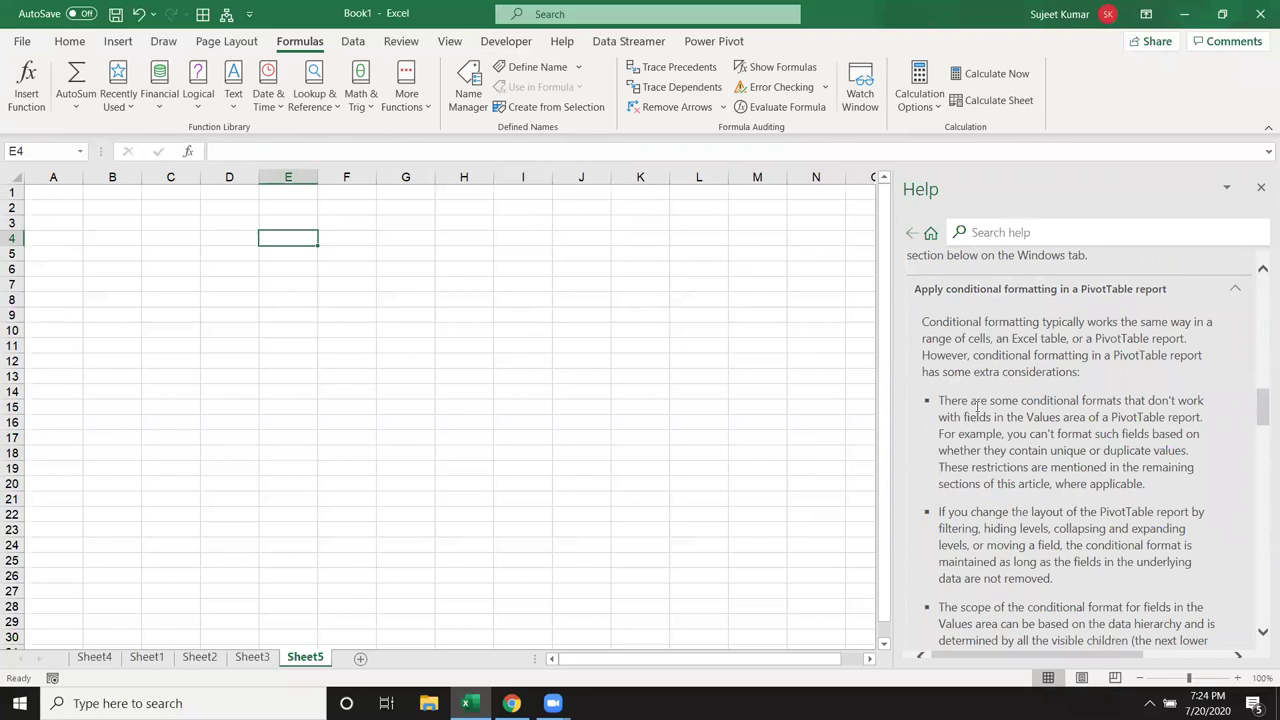
Expand the Quick Analysis, Download a sample workbook and two-color scale sections
scroll(985, 400, "down", 3)
scroll(980, 440, "down", 3)
scroll(982, 438, "down", 3)
scroll(982, 430, "down", 3)
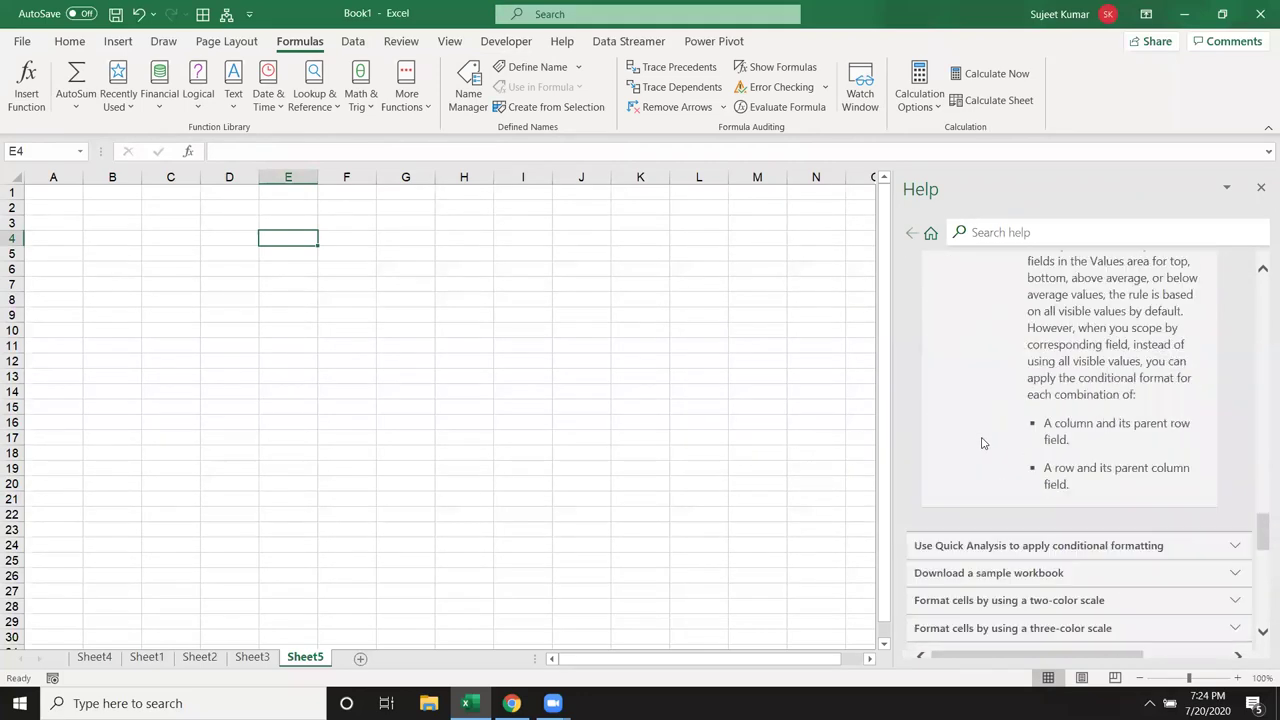
scroll(980, 417, "down", 3)
left_click(943, 312)
scroll(990, 320, "down", 3)
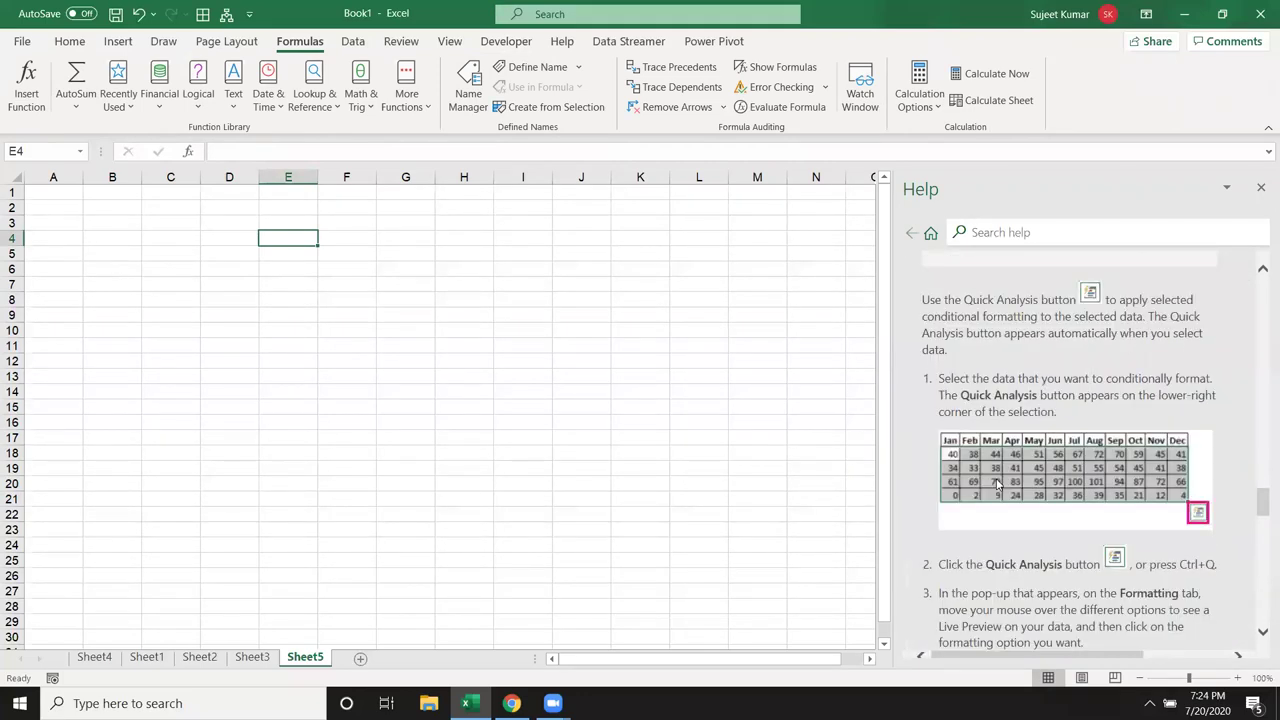
scroll(1005, 305, "down", 3)
scroll(1020, 292, "down", 5)
scroll(995, 478, "down", 5)
scroll(980, 420, "down", 5)
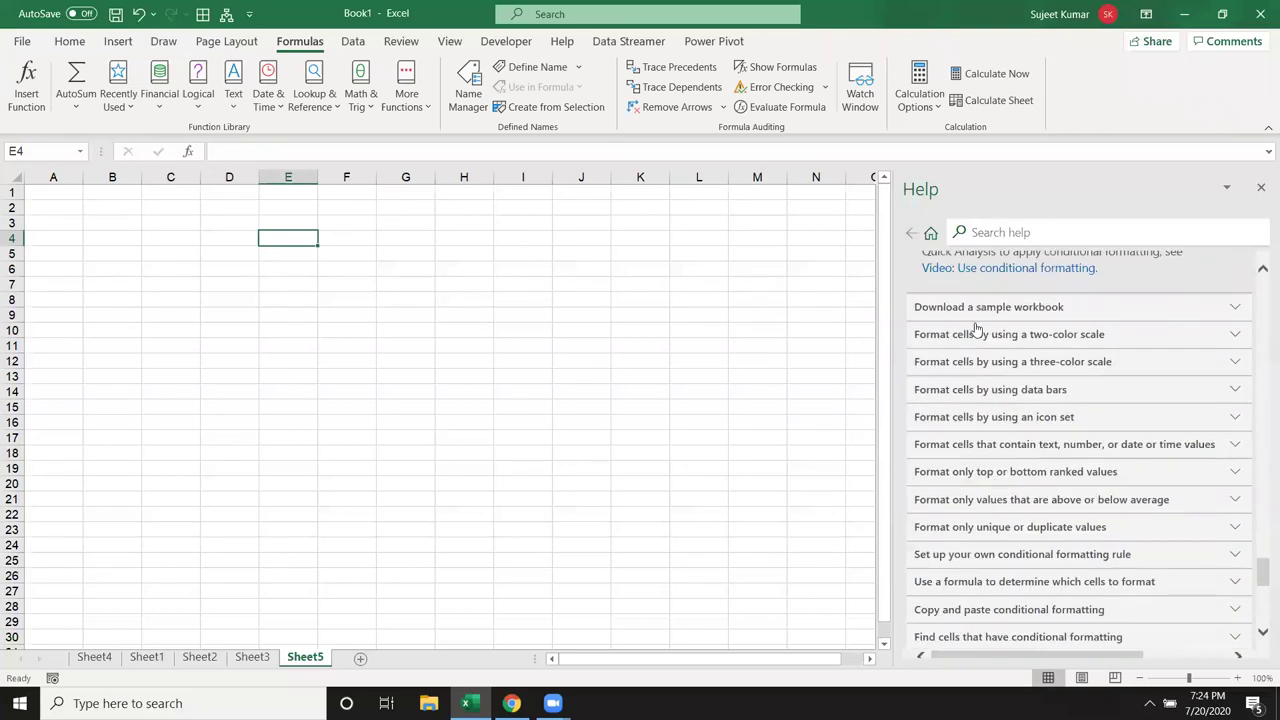
left_click(965, 306)
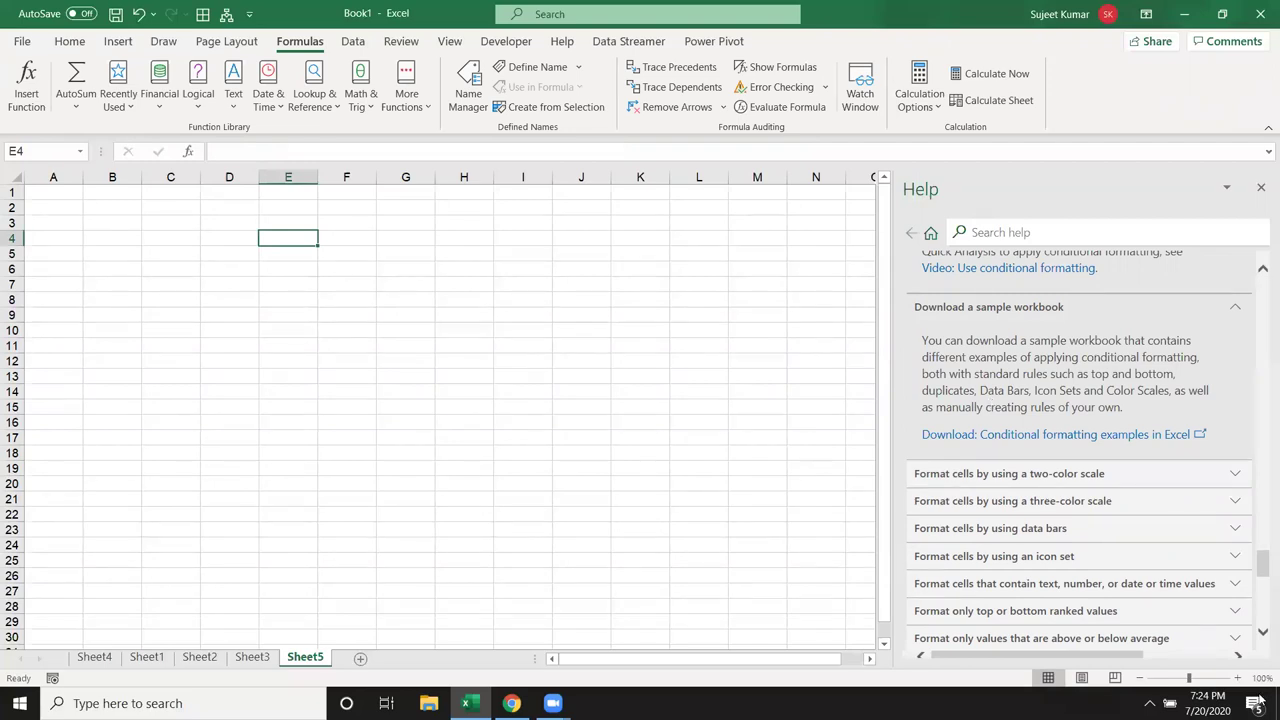
left_click(937, 485)
Scroll further through the article and expand the three-color scale section
scroll(937, 491, "down", 5)
scroll(940, 493, "down", 5)
scroll(945, 494, "down", 5)
scroll(951, 496, "down", 5)
scroll(951, 496, "down", 5)
scroll(952, 496, "down", 5)
scroll(952, 497, "down", 5)
scroll(953, 497, "down", 5)
scroll(953, 497, "down", 5)
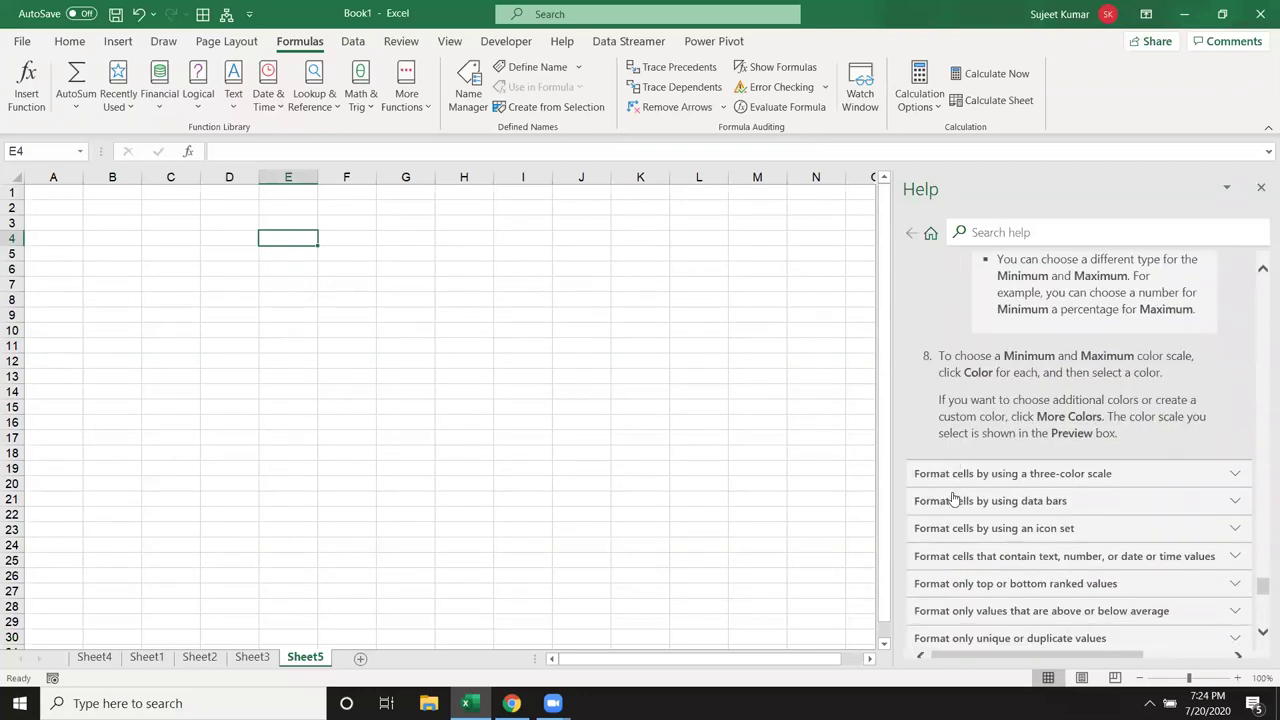
scroll(954, 460, "down", 5)
left_click(957, 303)
Expand the data bars section showing its regional sales example
scroll(960, 330, "down", 1)
scroll(975, 400, "down", 5)
scroll(990, 460, "down", 5)
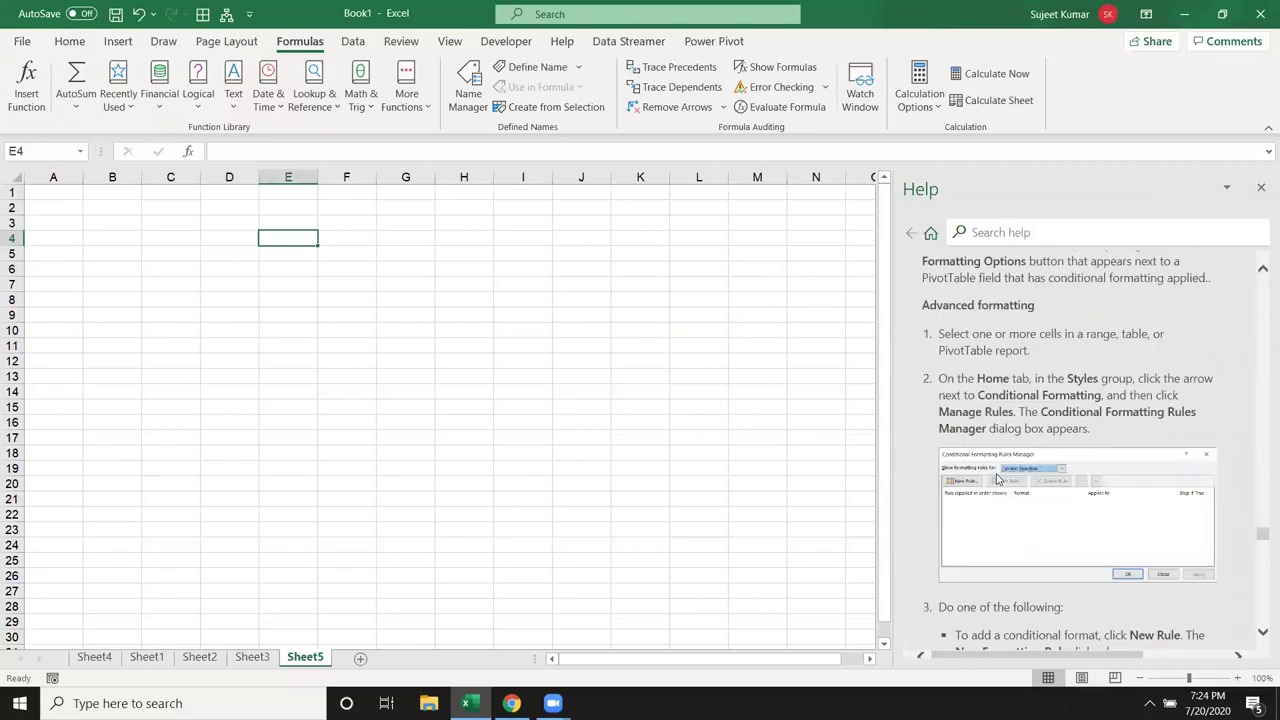
scroll(996, 478, "down", 3)
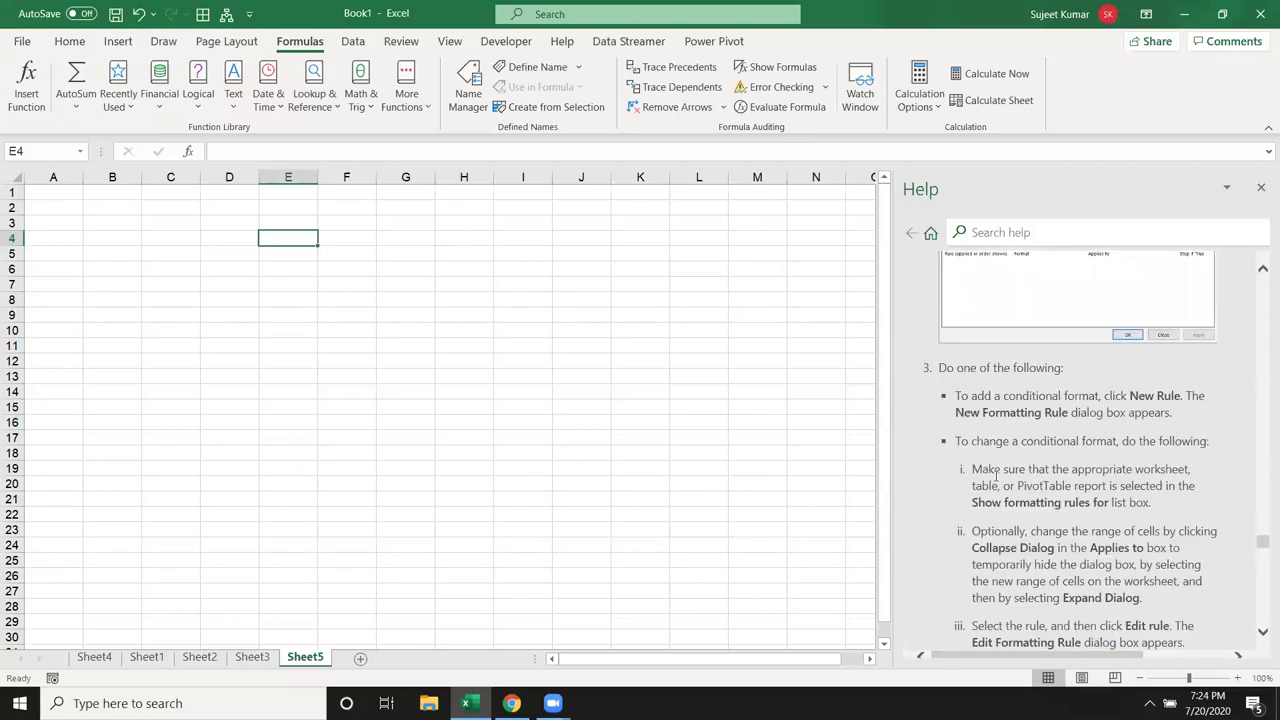
scroll(996, 476, "down", 3)
scroll(994, 480, "down", 5)
scroll(992, 485, "down", 5)
scroll(990, 490, "down", 5)
scroll(990, 490, "down", 3)
scroll(960, 384, "up", 1)
scroll(960, 384, "up", 2)
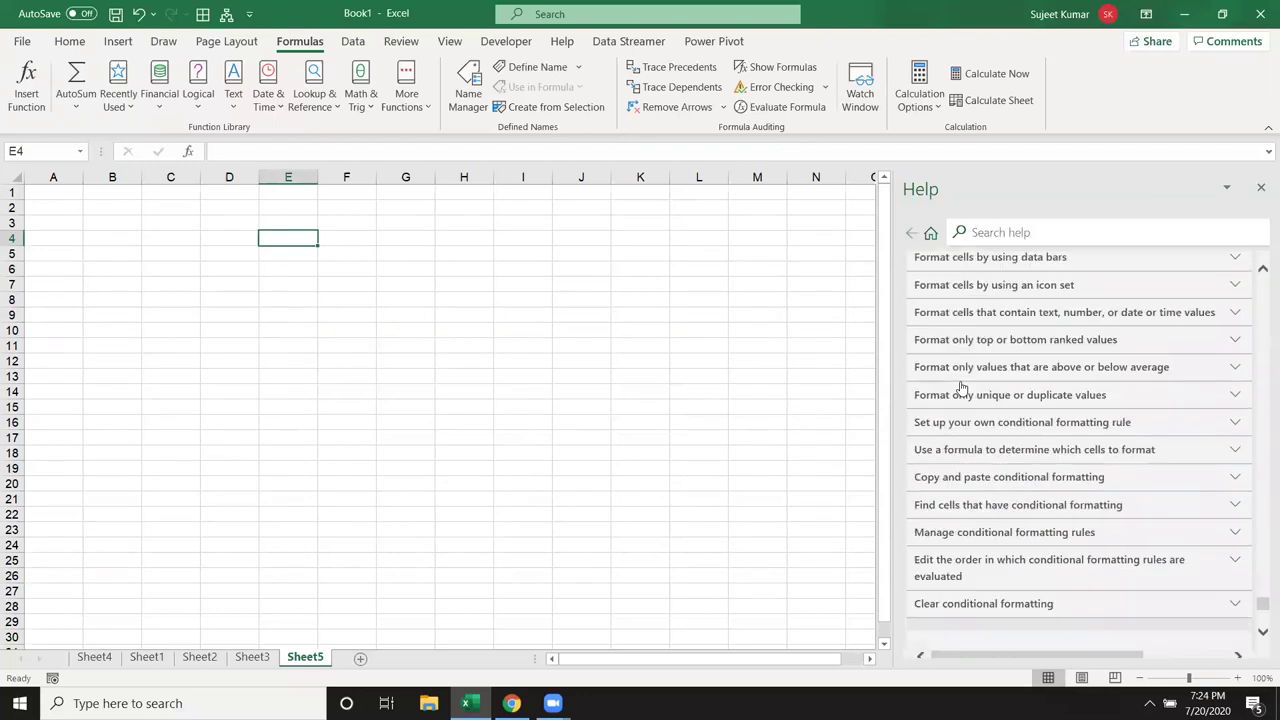
scroll(957, 383, "up", 2)
left_click(966, 434)
scroll(964, 430, "down", 3)
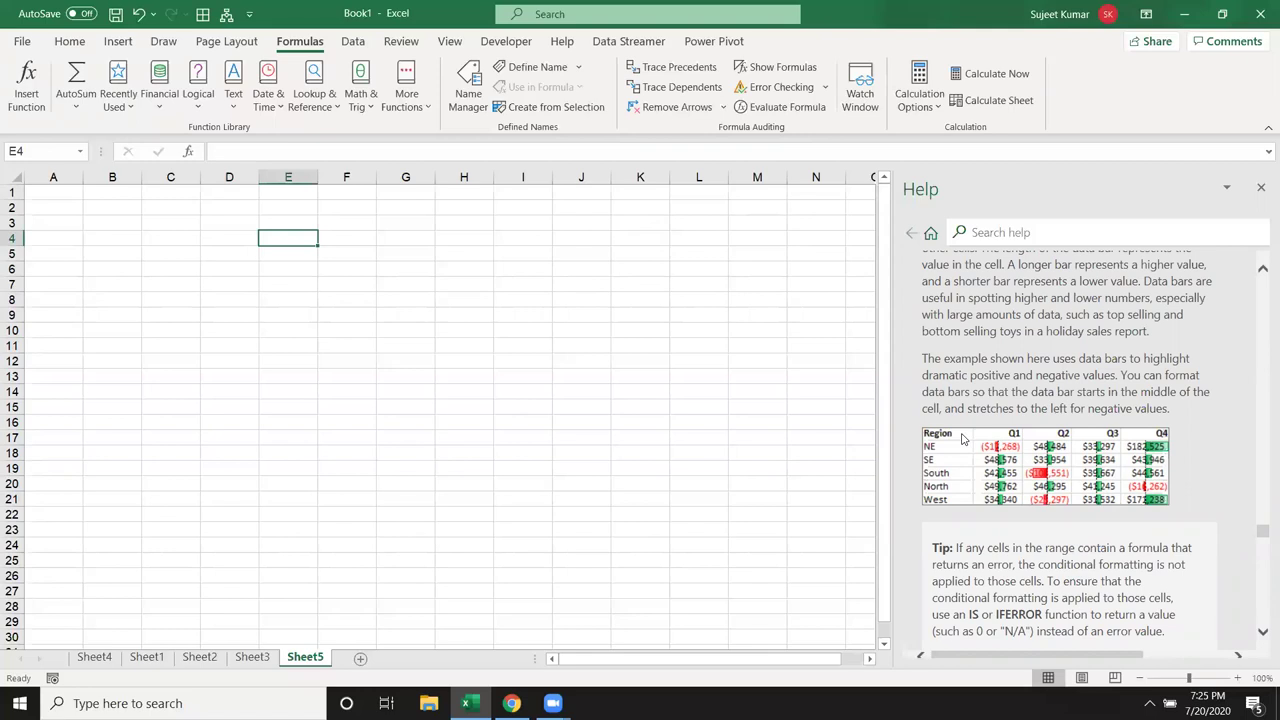
left_click(1028, 232)
Run a Help search for 'limit' to list the specifications and limits articles
type("lis")
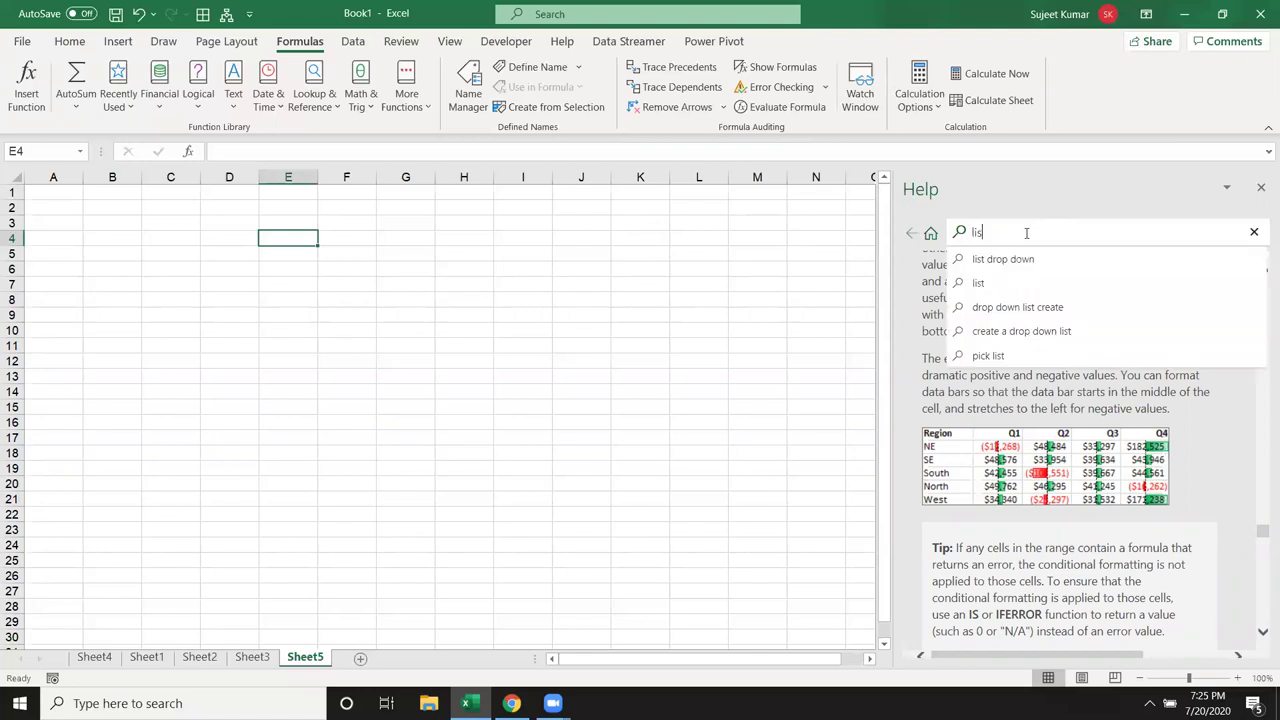
key("BackSpace")
type("mit")
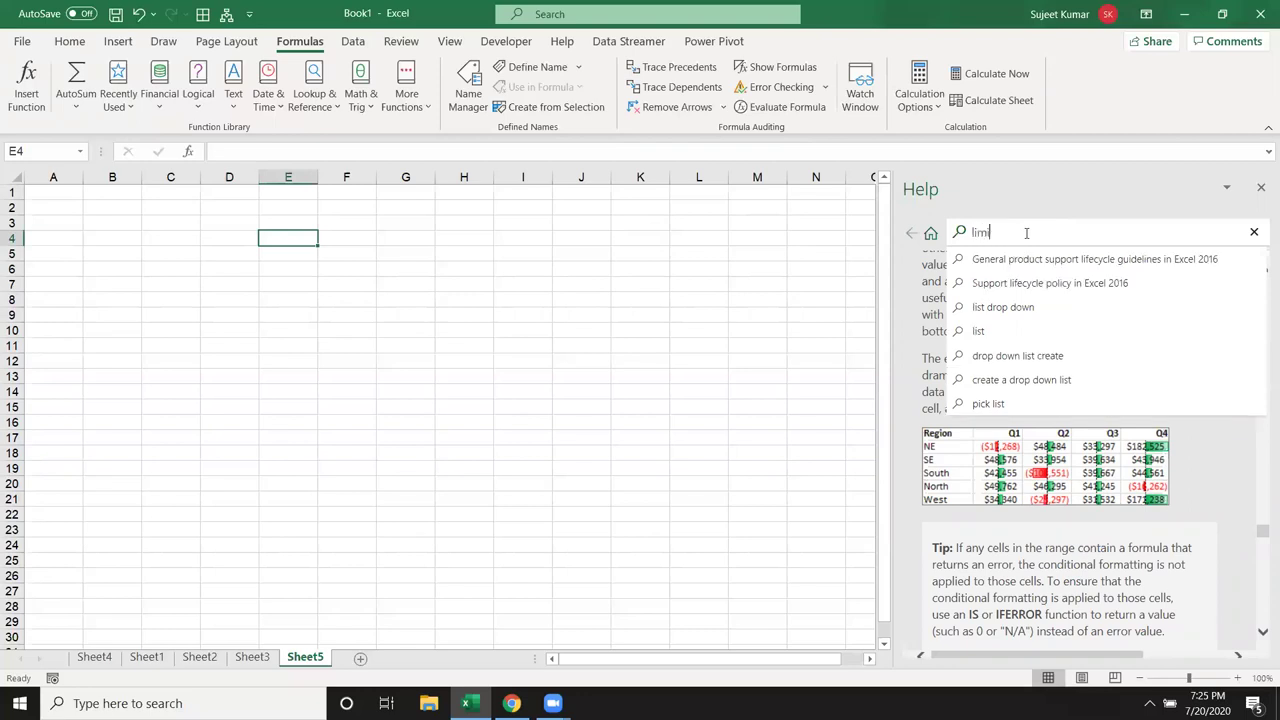
left_click(986, 268)
key("Return")
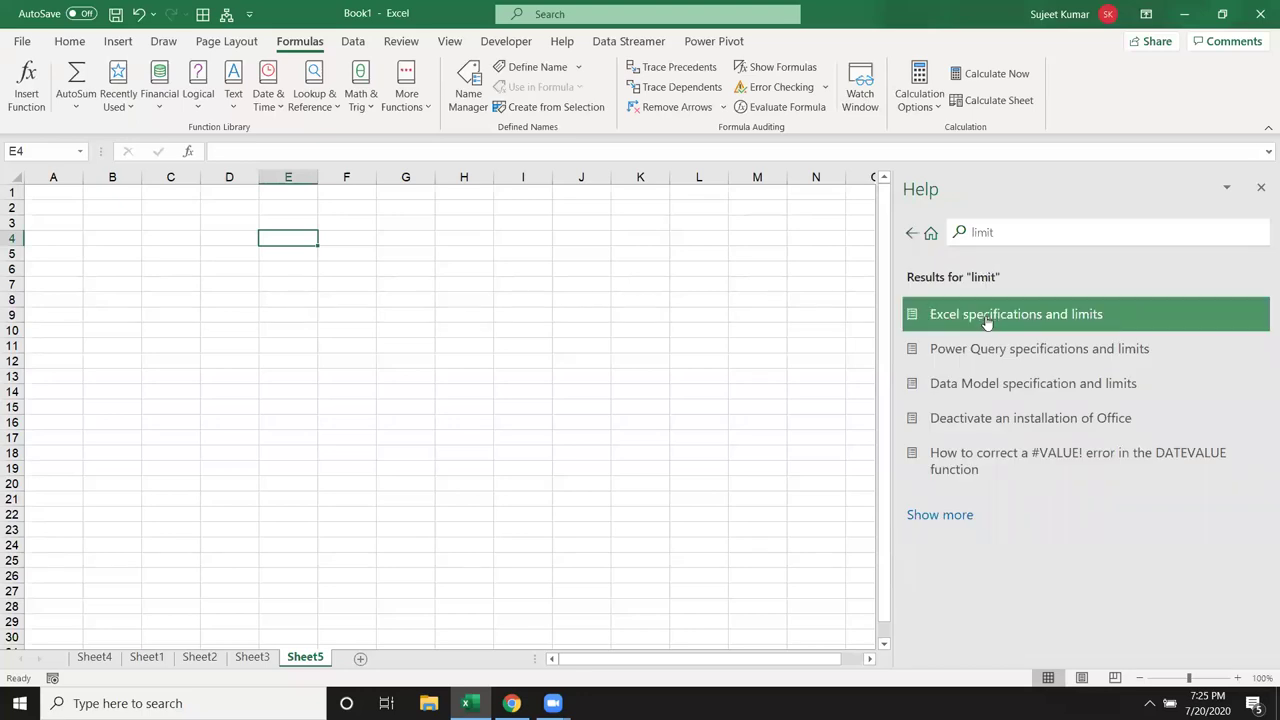
Open the Excel specifications and limits article and select the 32,767 characters-per-cell value
left_click(986, 322)
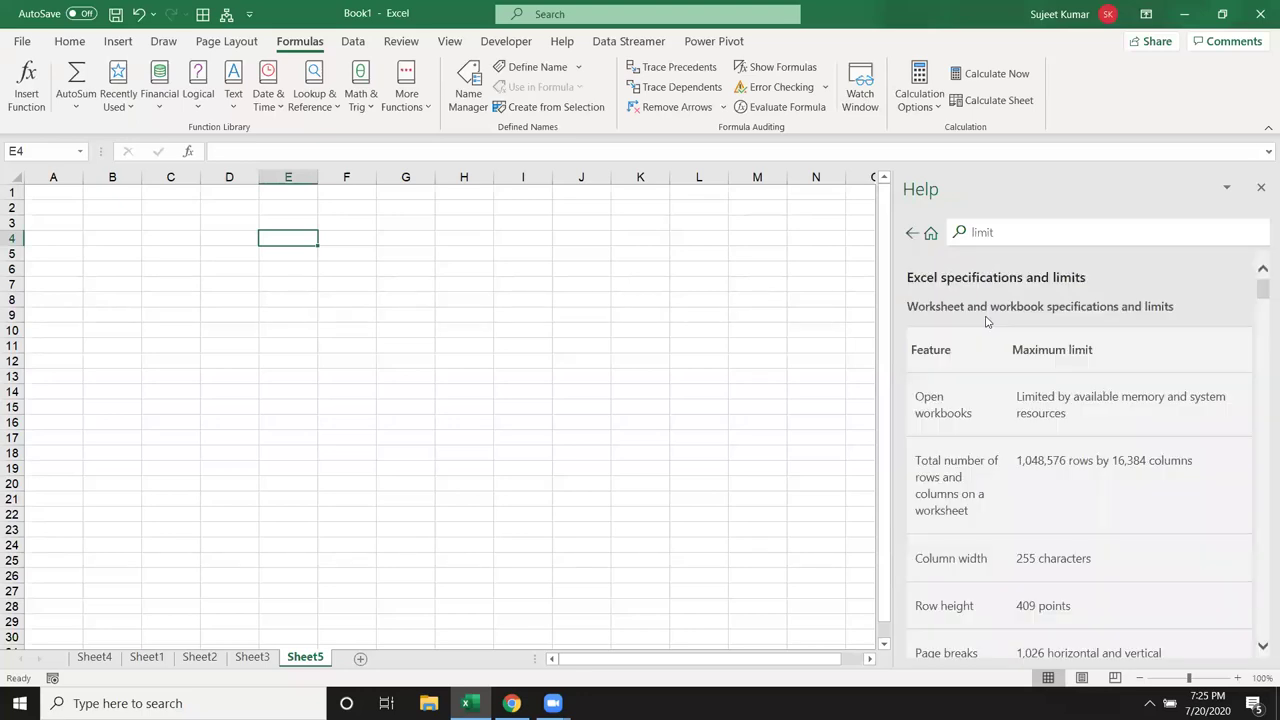
scroll(978, 362, "down", 2)
scroll(978, 362, "up", 1)
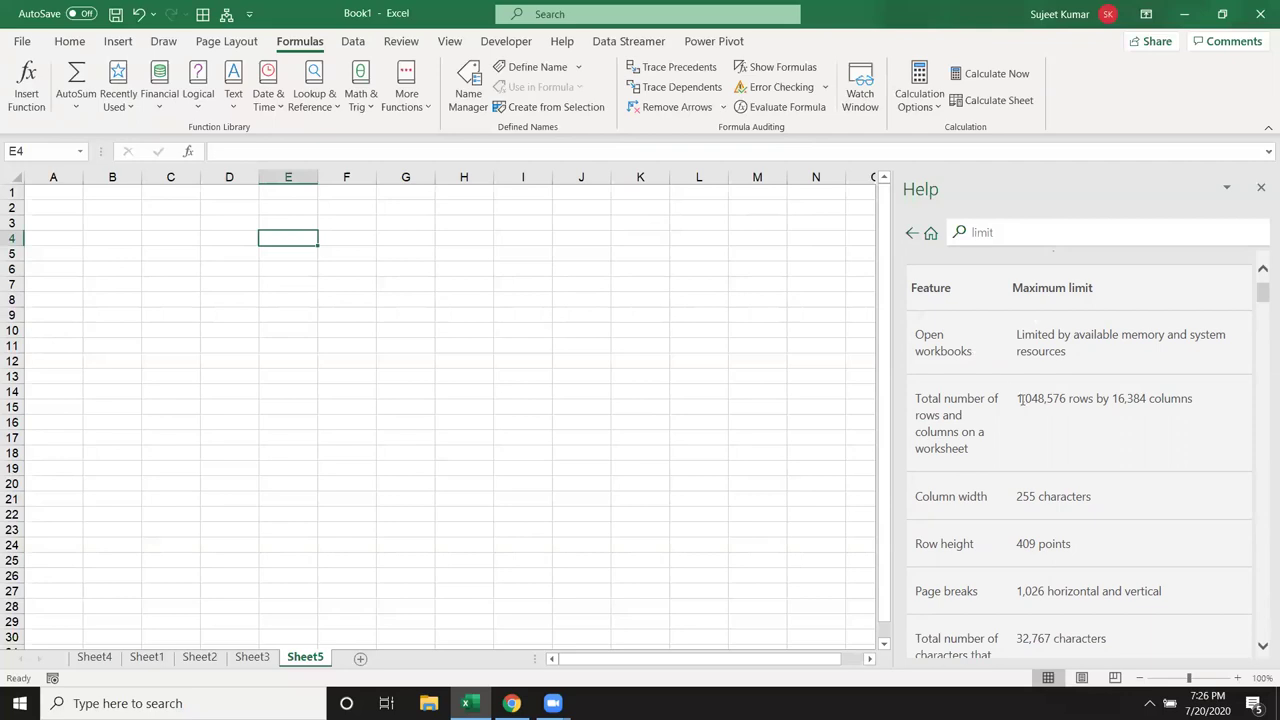
scroll(1031, 440, "down", 1)
scroll(1045, 520, "down", 2)
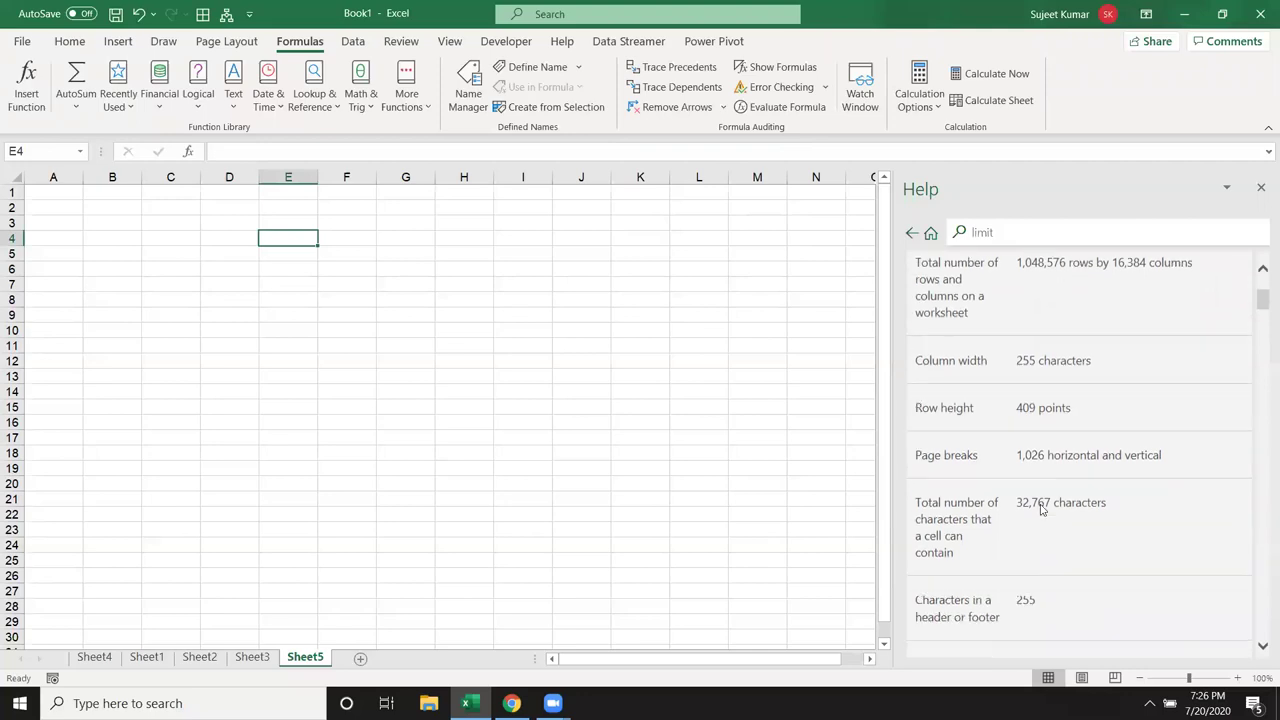
left_click_drag(973, 462, 1024, 463)
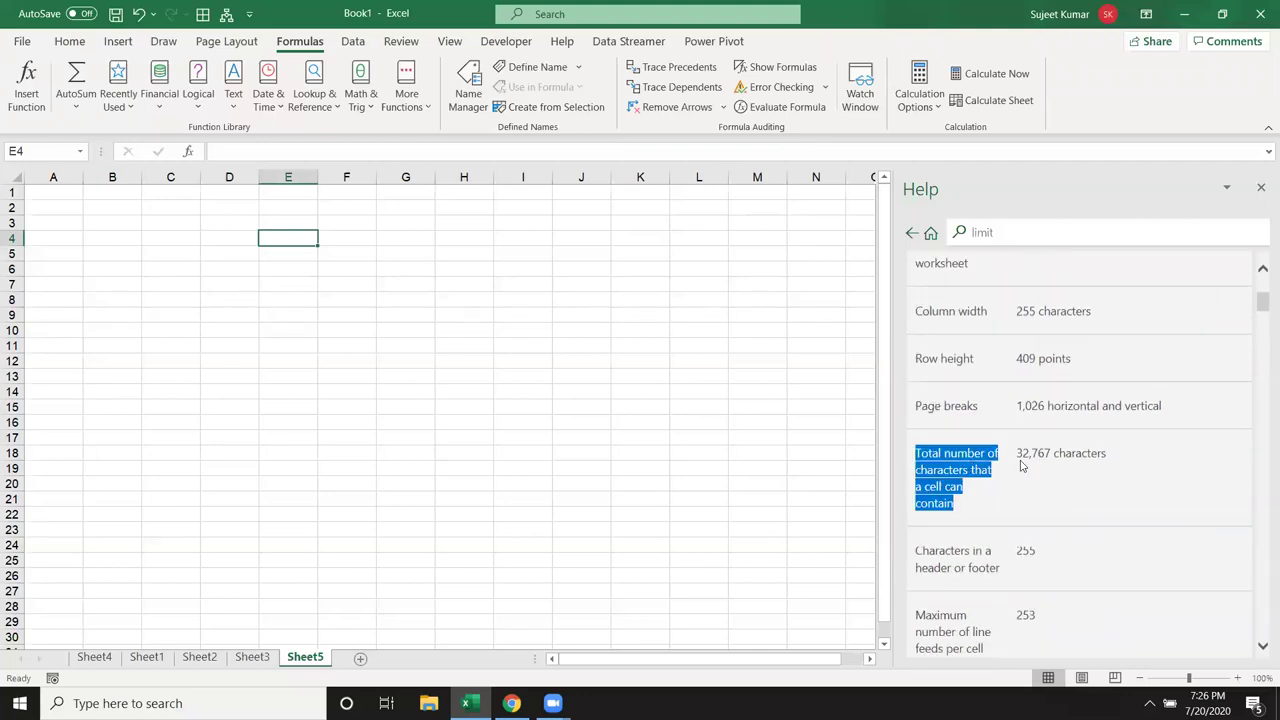
triple_click(1025, 461)
double_click(1037, 456)
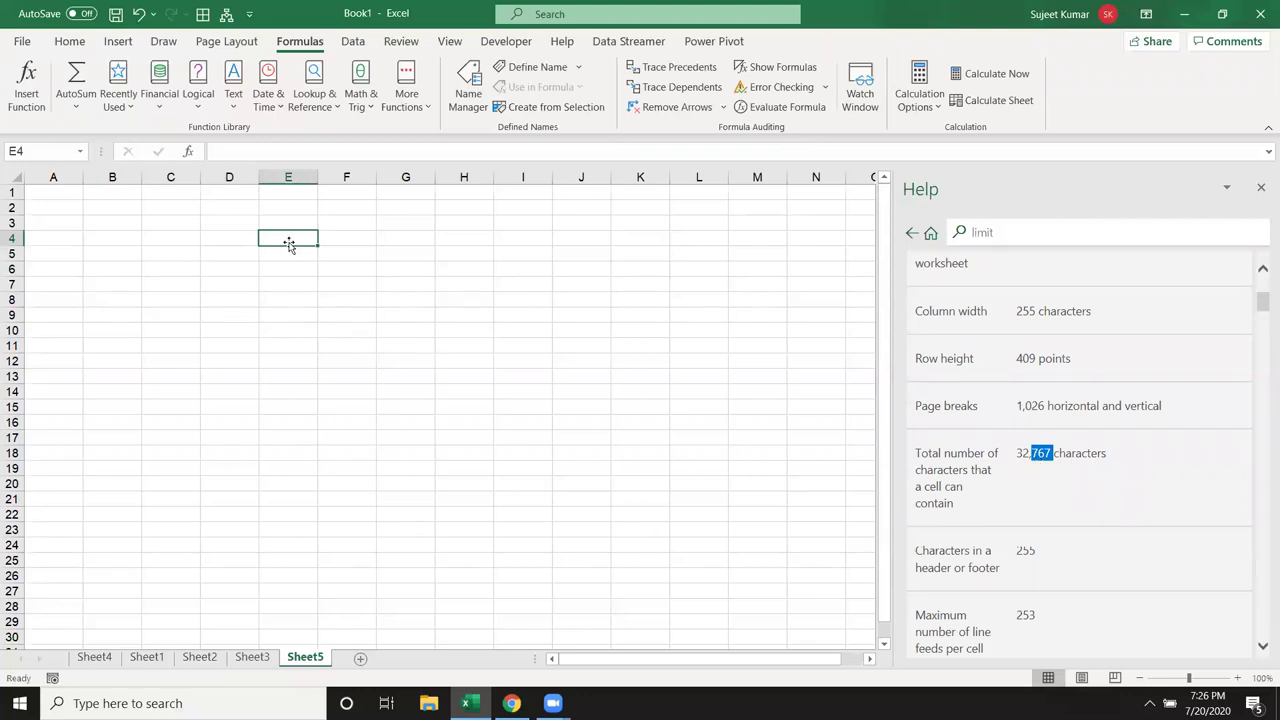
type("=if(")
key("Left")
type(".30if")
key("Return")
key("Return")
left_click(287, 239)
type(",")
key("Tab")
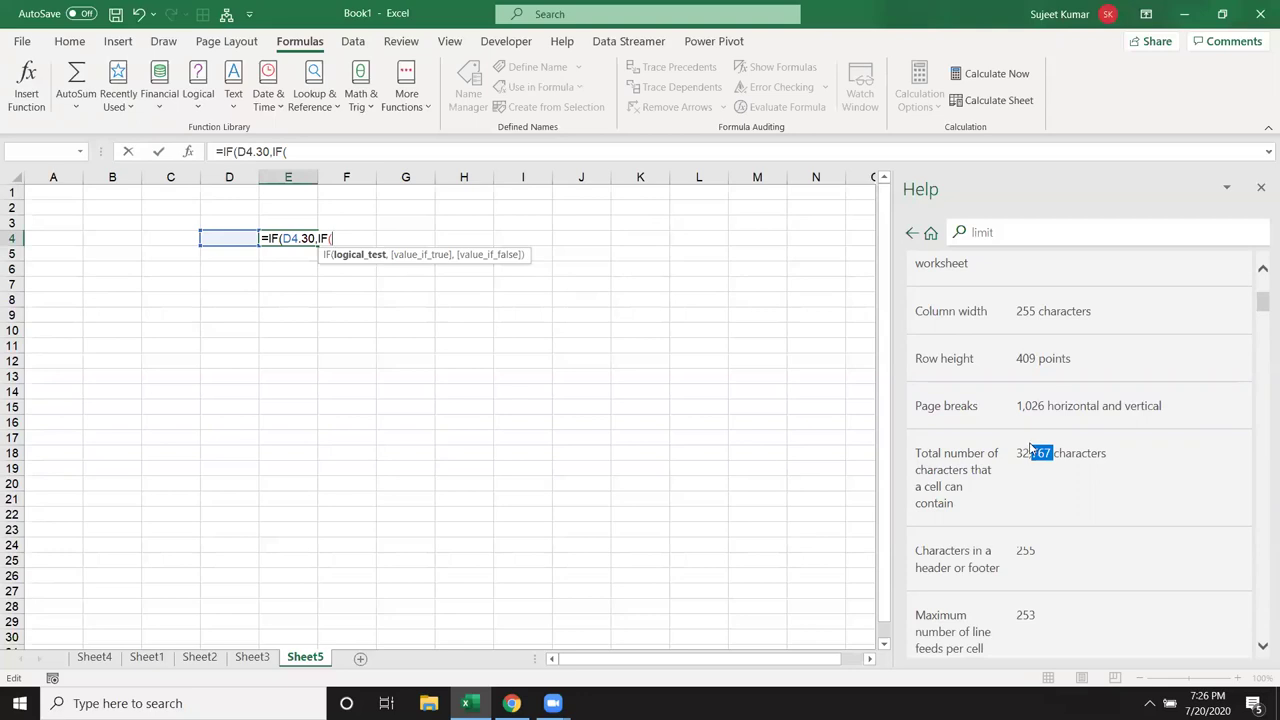
key("Escape")
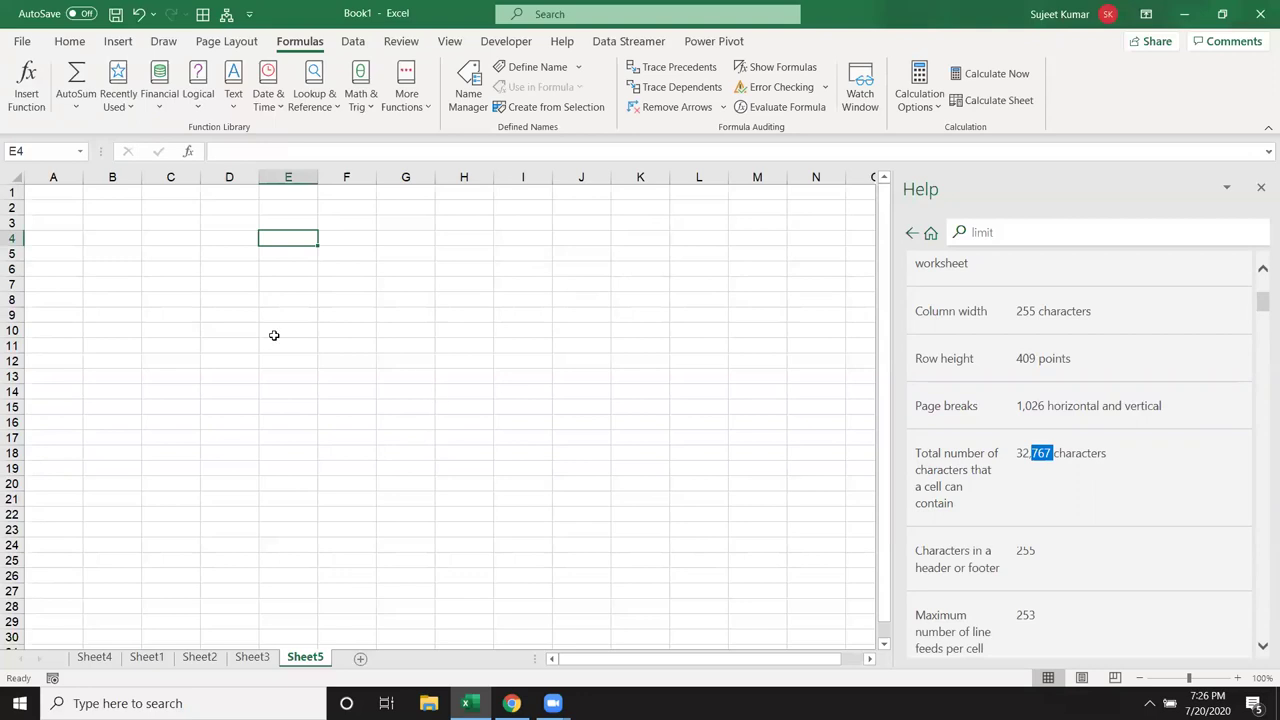
left_click(127, 269)
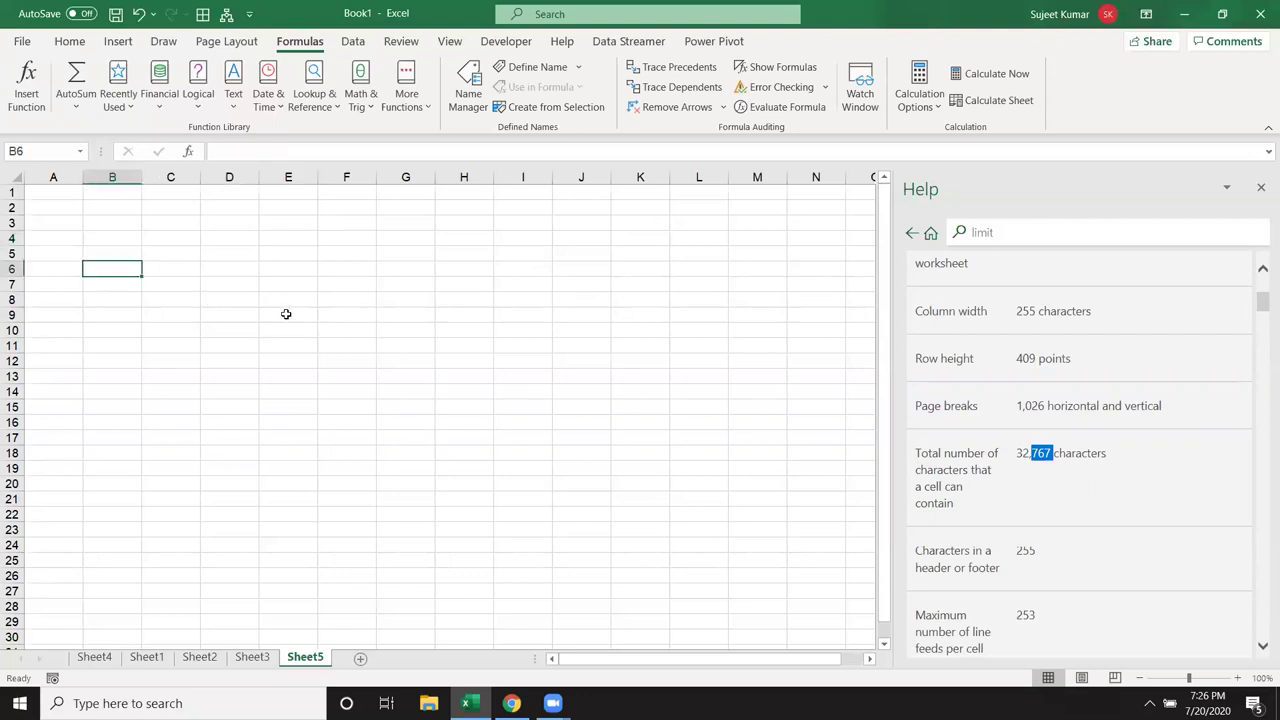
type("A")
key("Return")
key("Up")
key("Right")
type("=r")
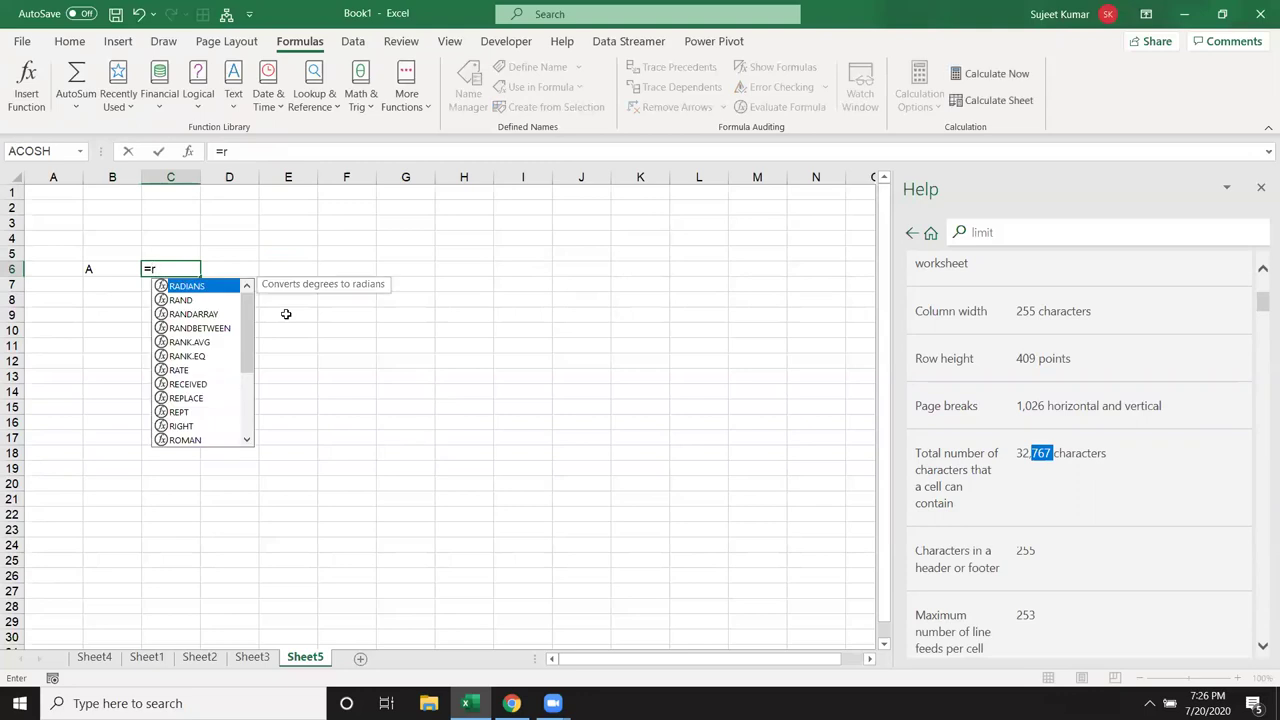
type("e")
key("Down")
key("Down")
key("Tab")
key("Left")
type(",5")
key("Return")
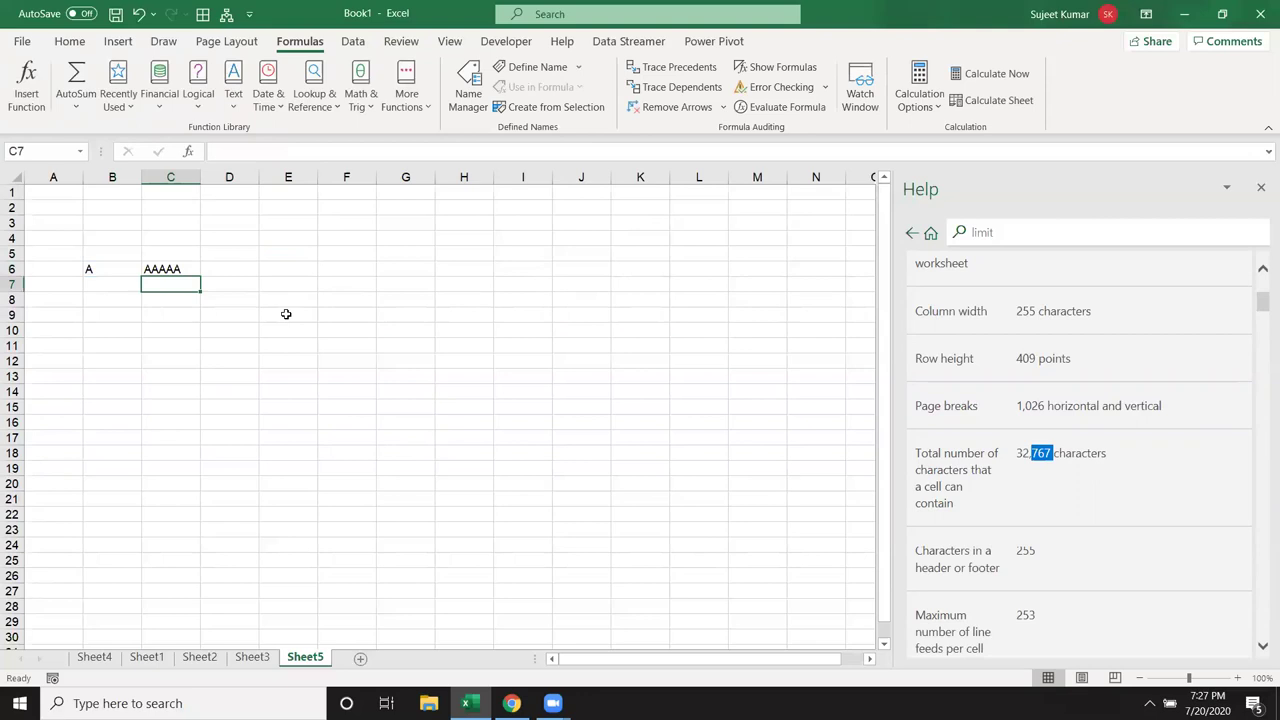
key("Up")
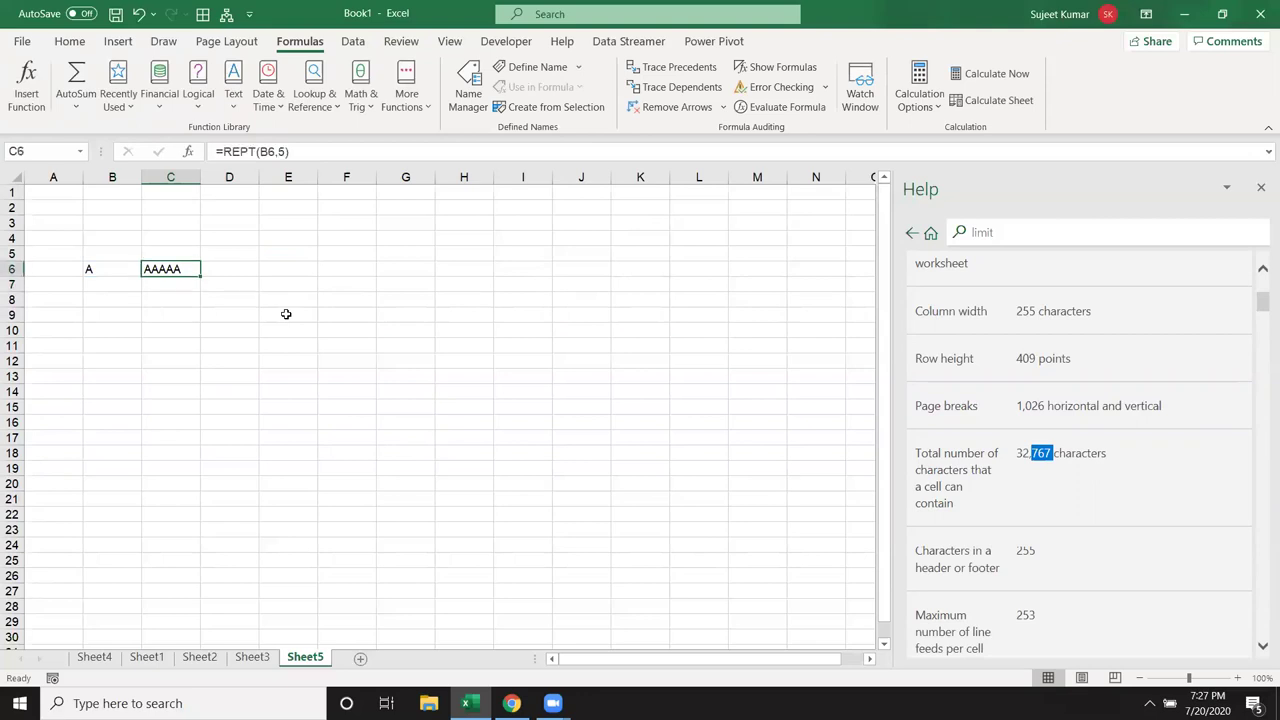
key("F2")
key("Left")
key("BackSpace")
type("400000")
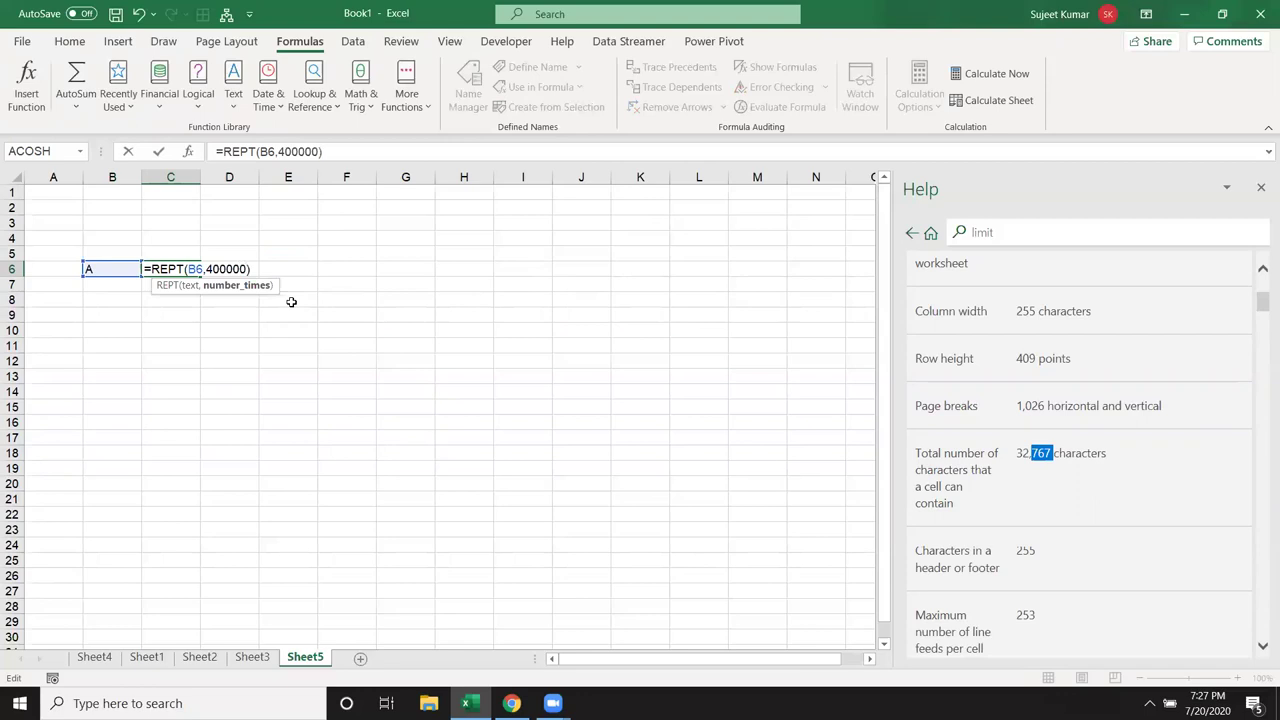
key("Return")
key("Up")
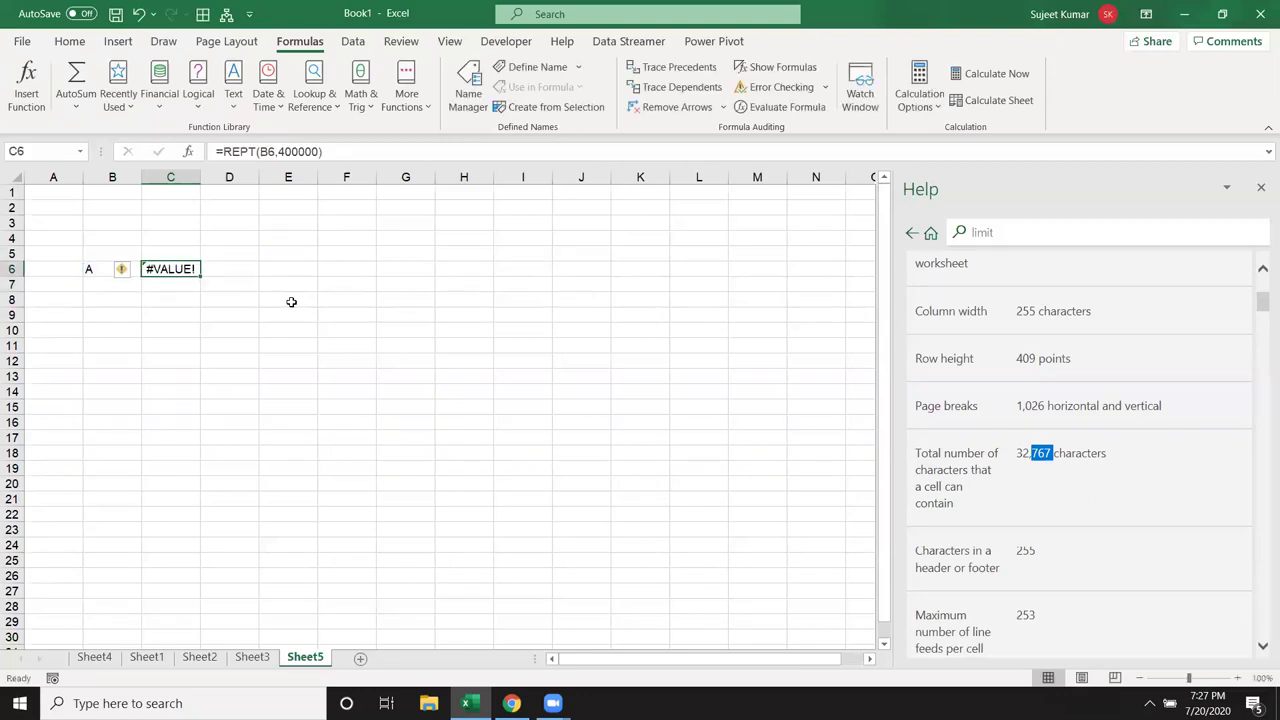
key("F2")
key("BackSpace")
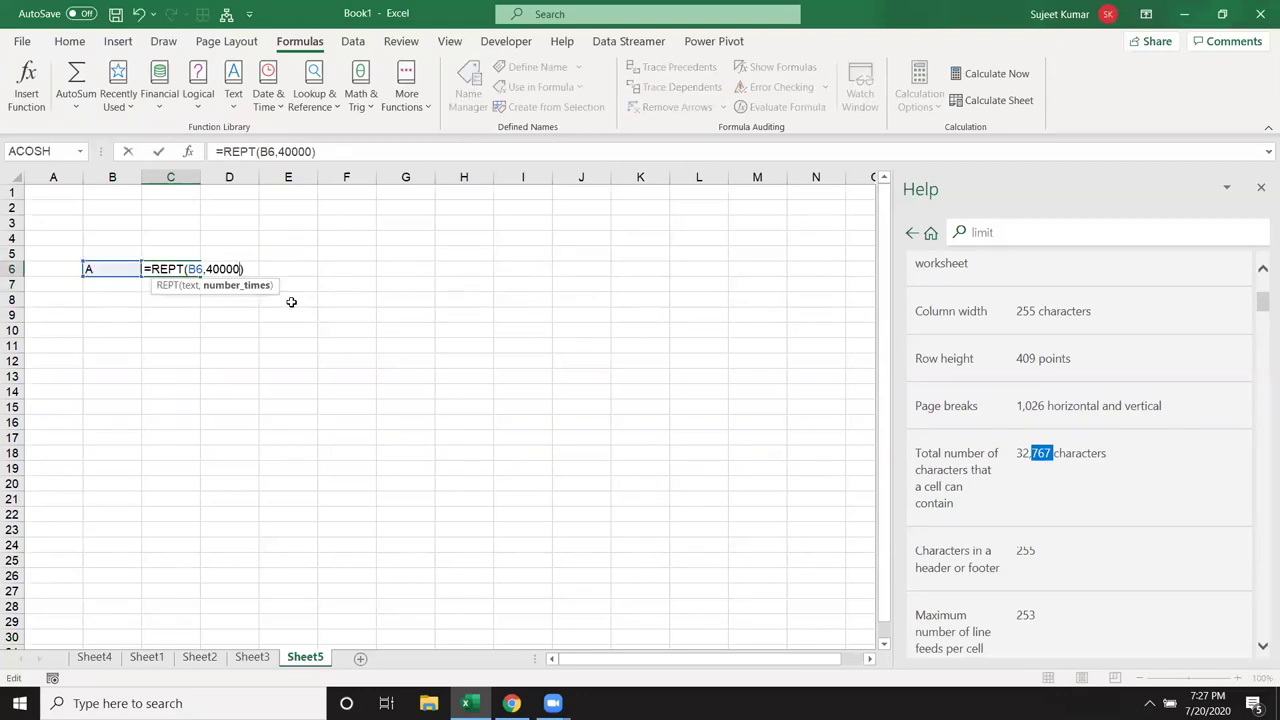
key("Return")
key("Up")
key("F2")
key("Return")
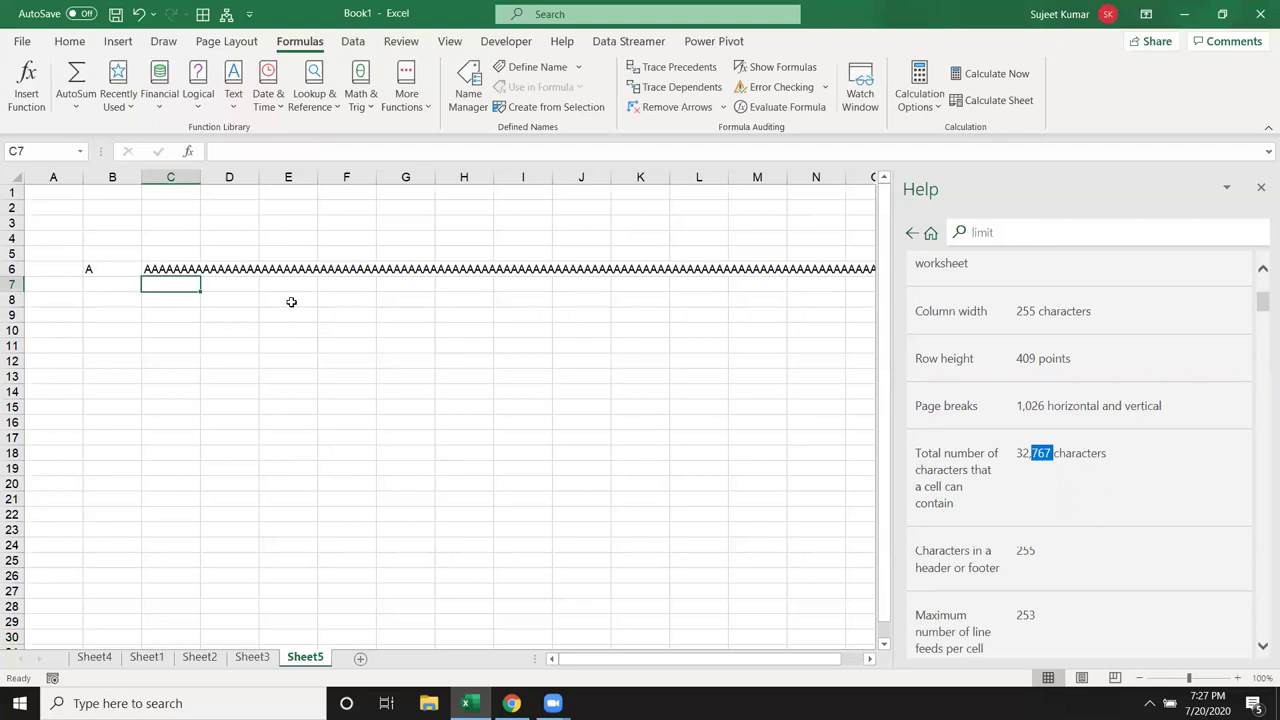
key("Up")
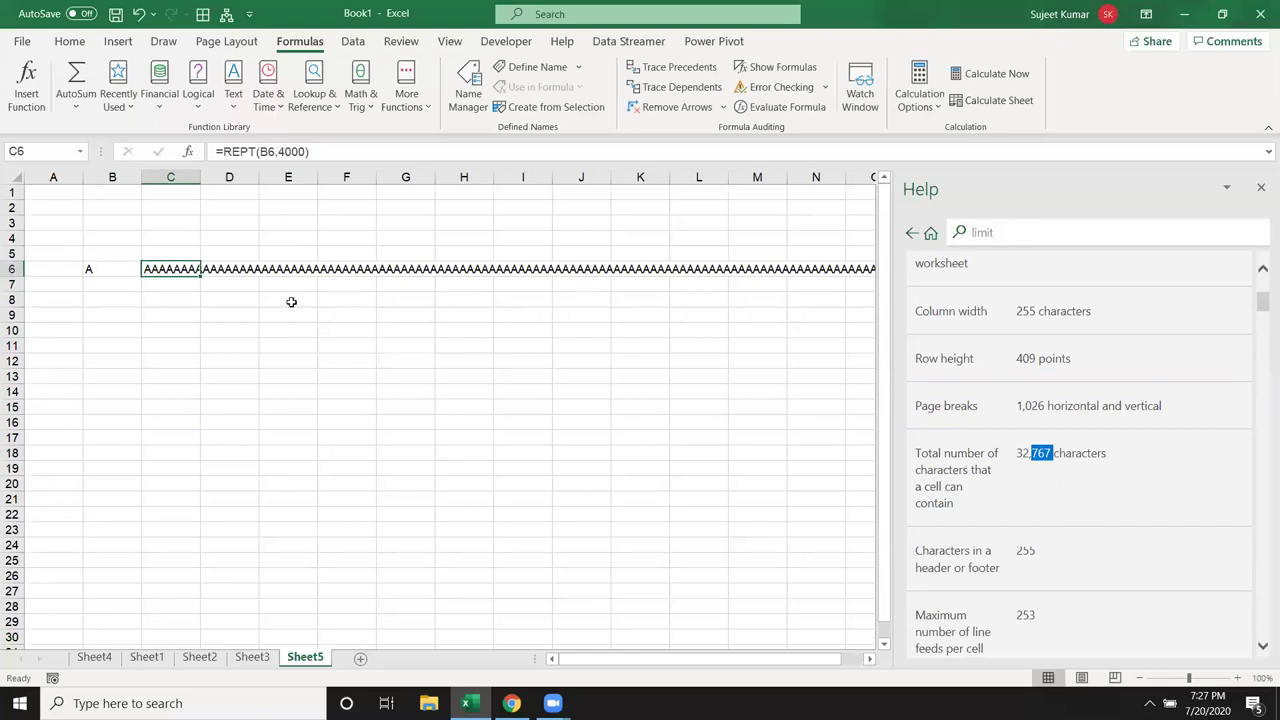
key("Left")
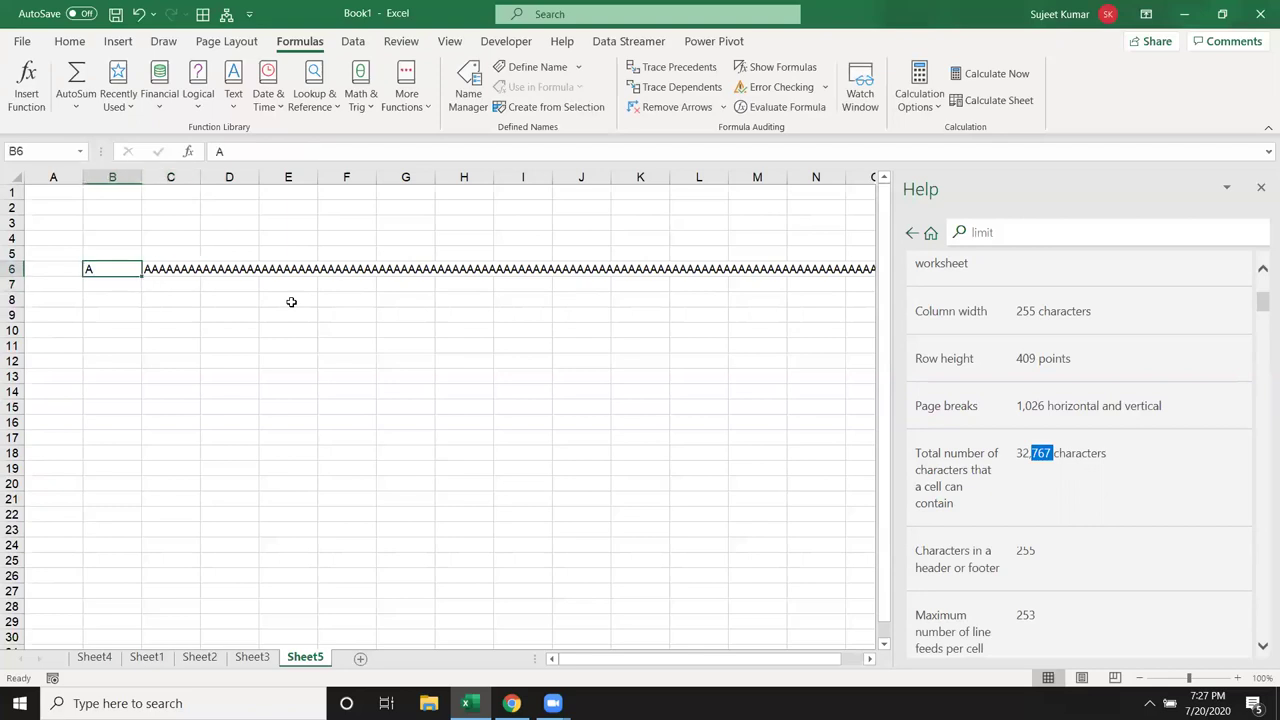
key("shift+Right")
key("Delete")
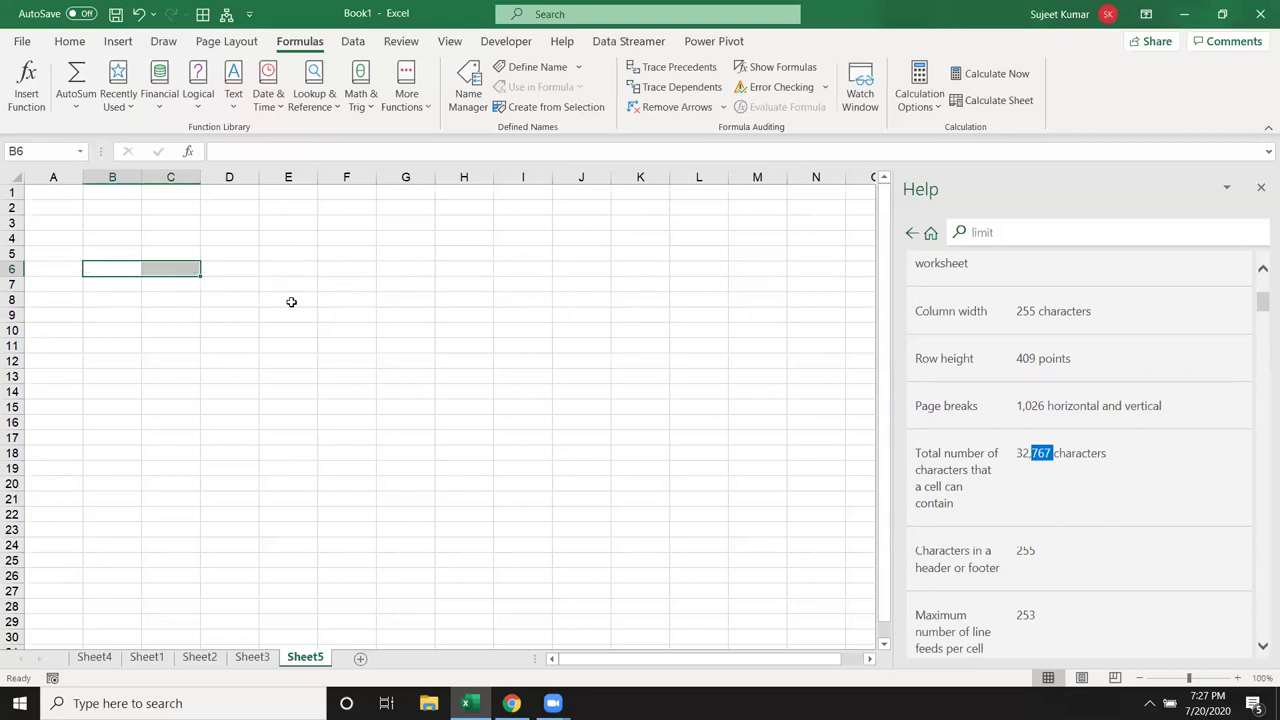
key("ctrl+z")
Review C6's REPT formula, cancel a test entry in C8, and select B4:D9
left_click(185, 269)
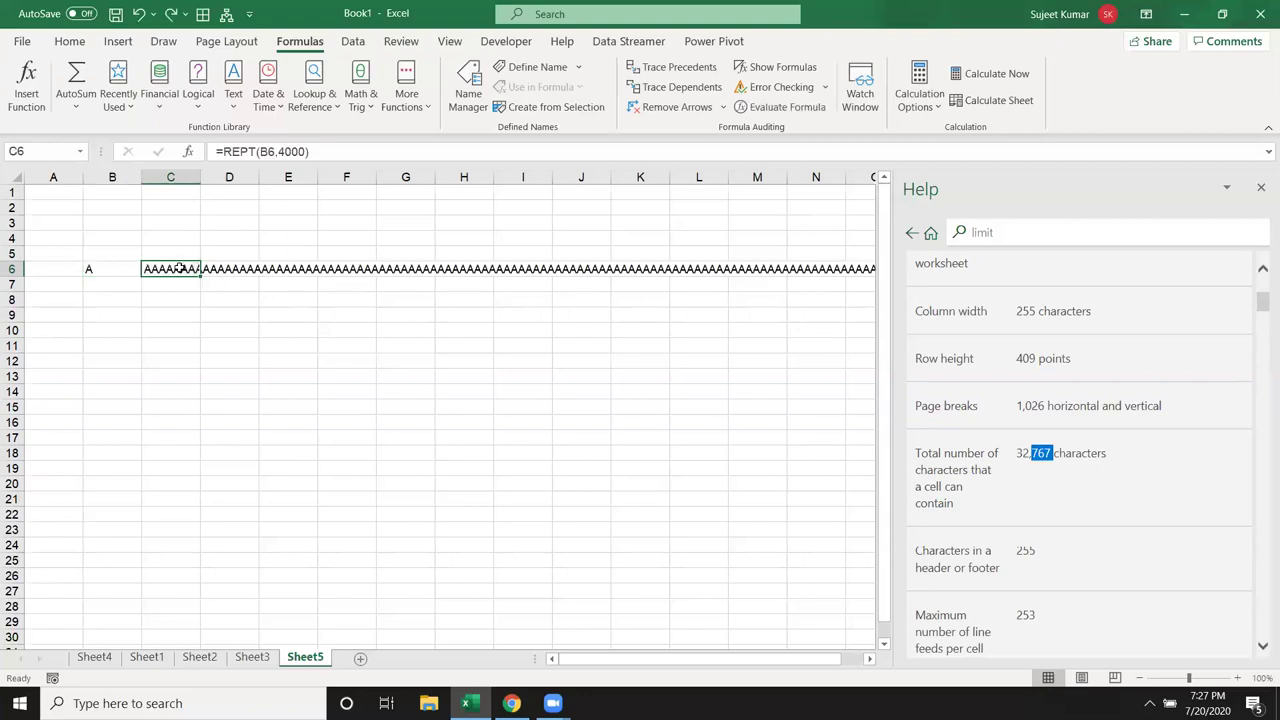
left_click(301, 152)
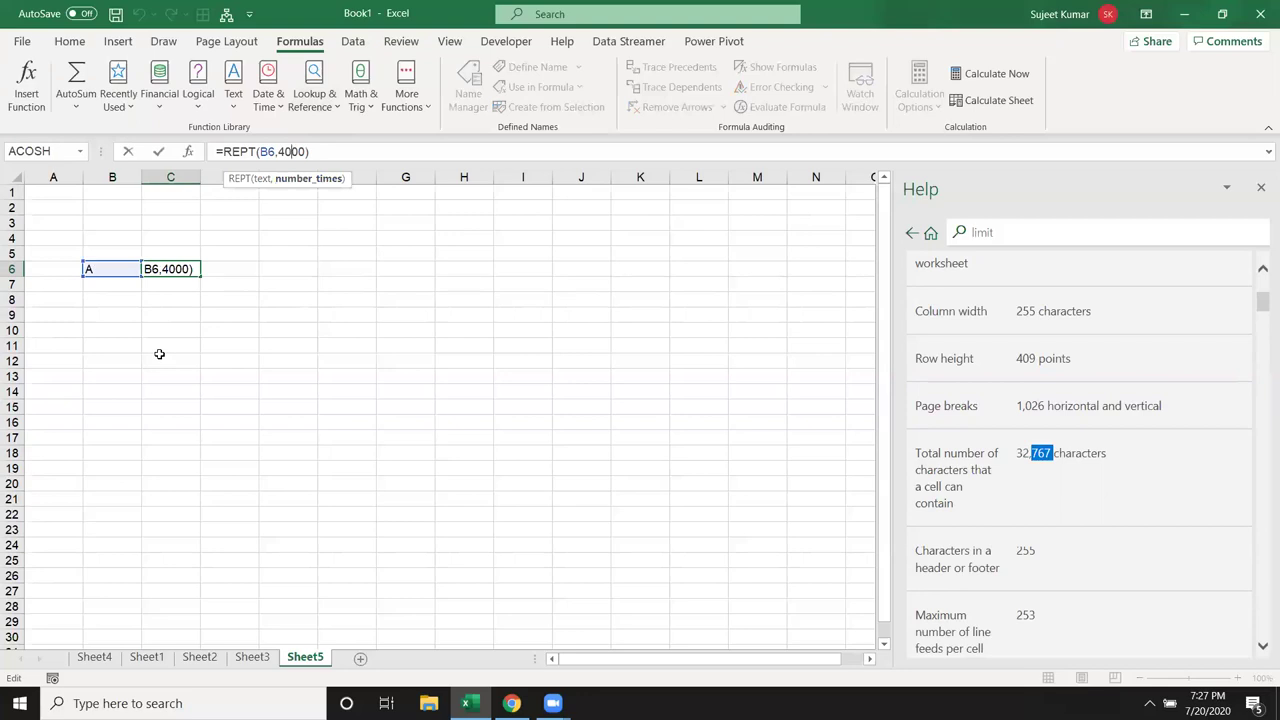
key("Escape")
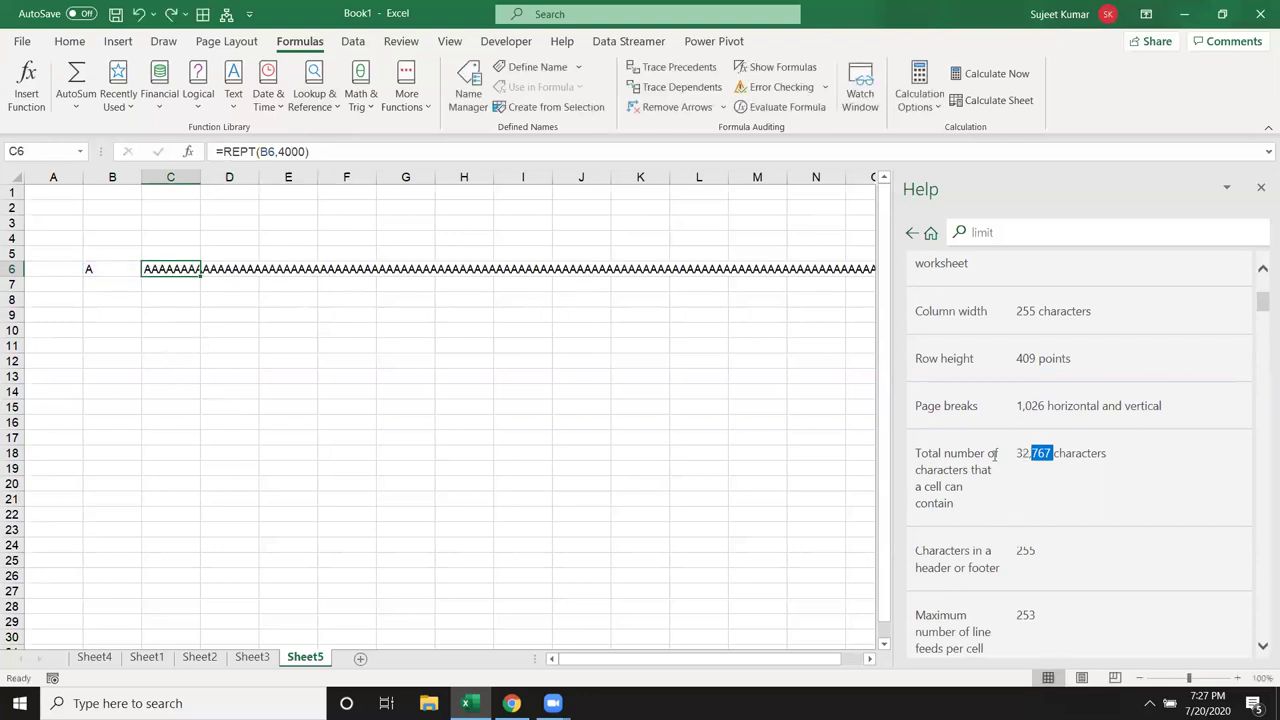
left_click(172, 300)
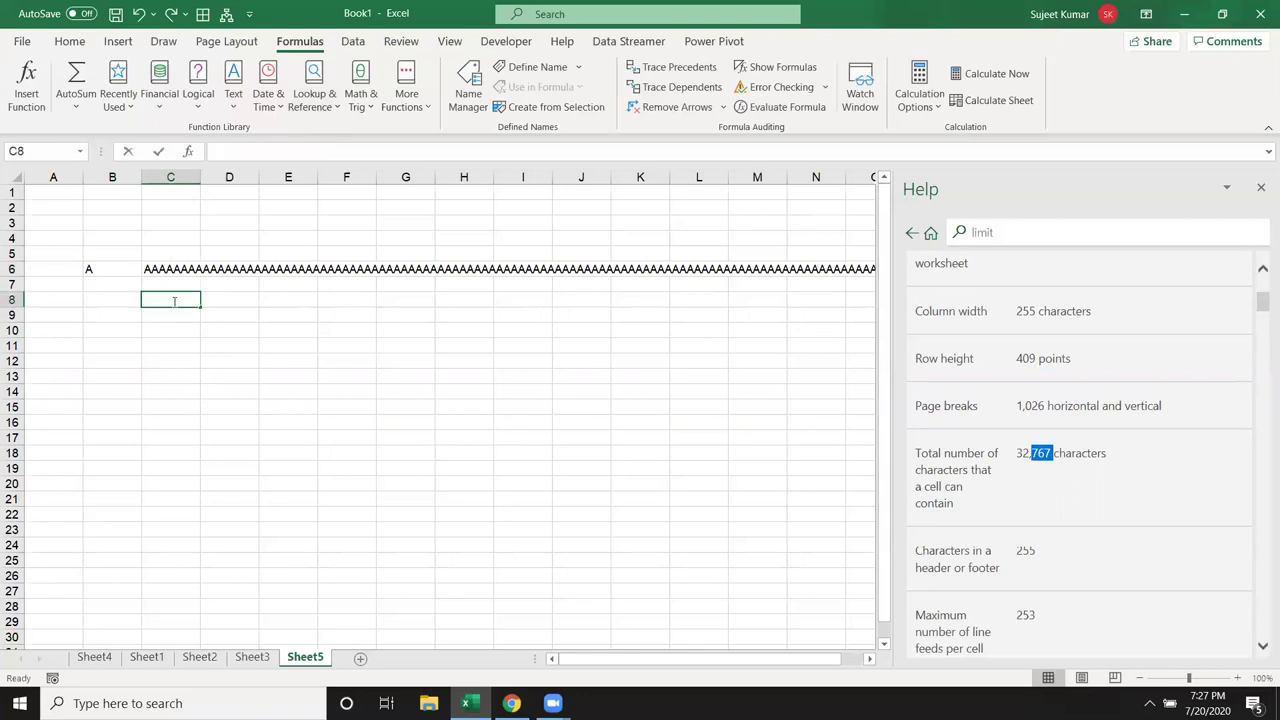
type("sadasdasdasdas")
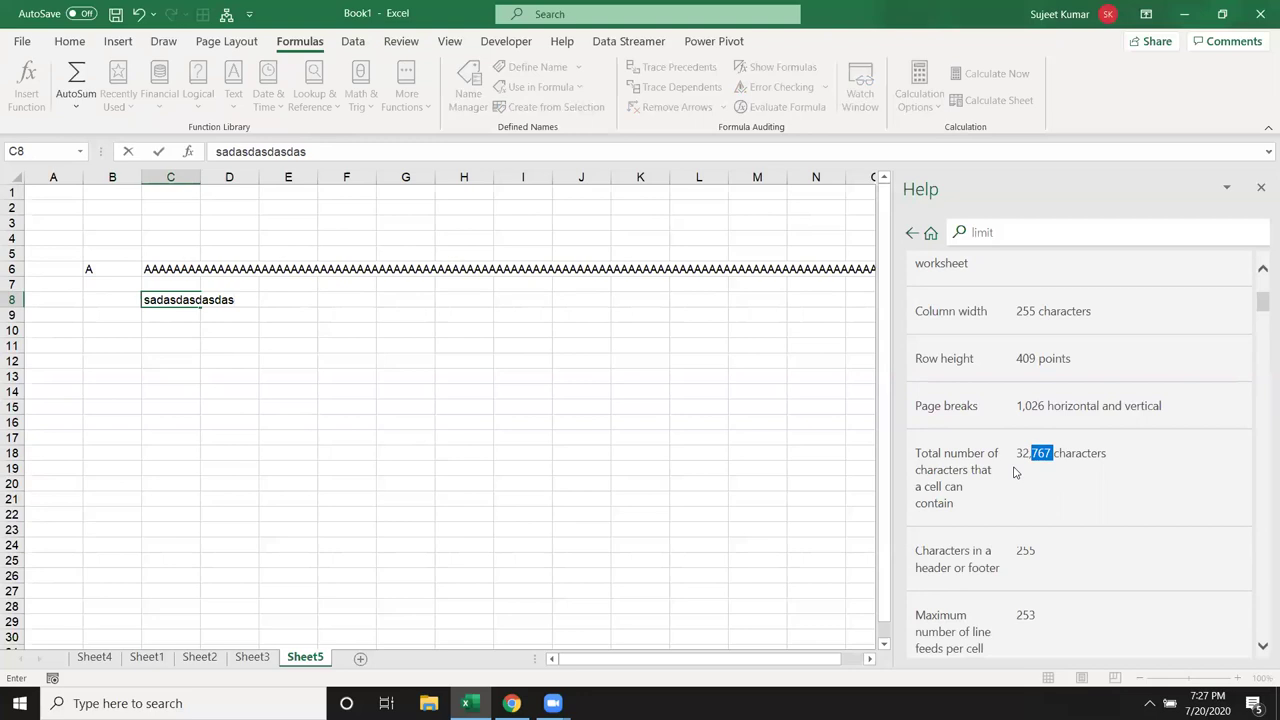
key("Escape")
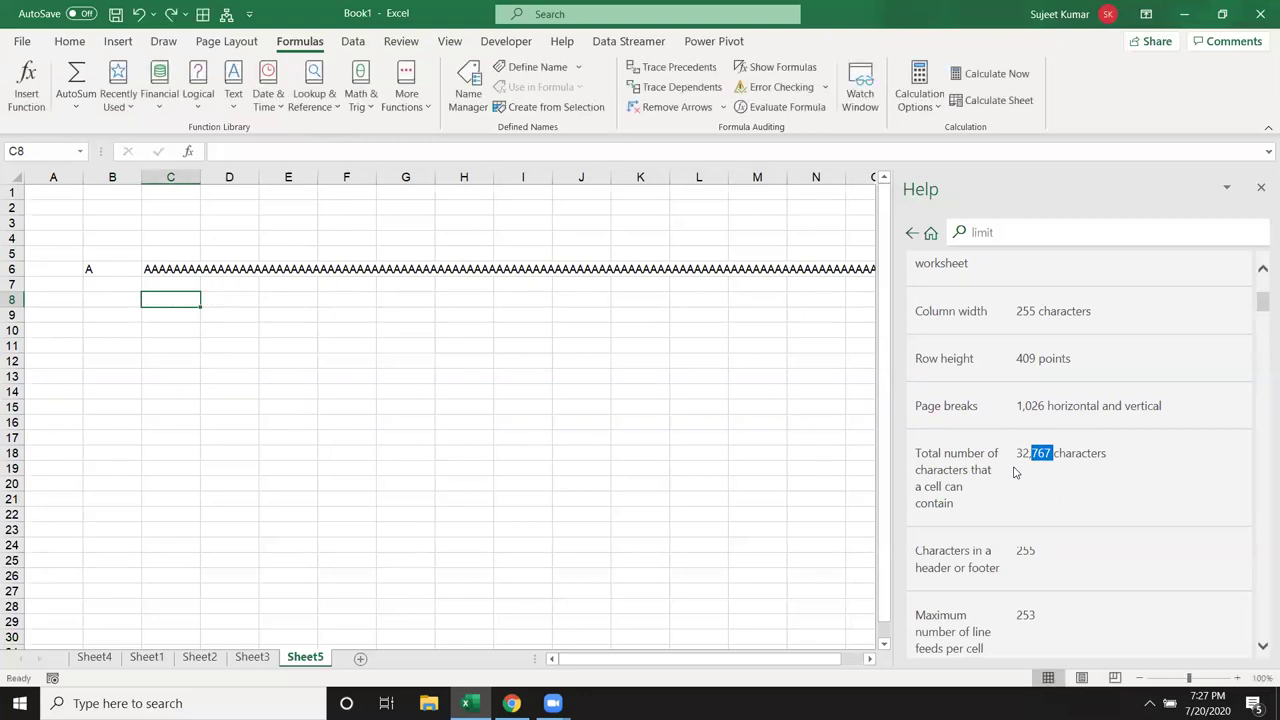
left_click_drag(104, 241, 240, 316)
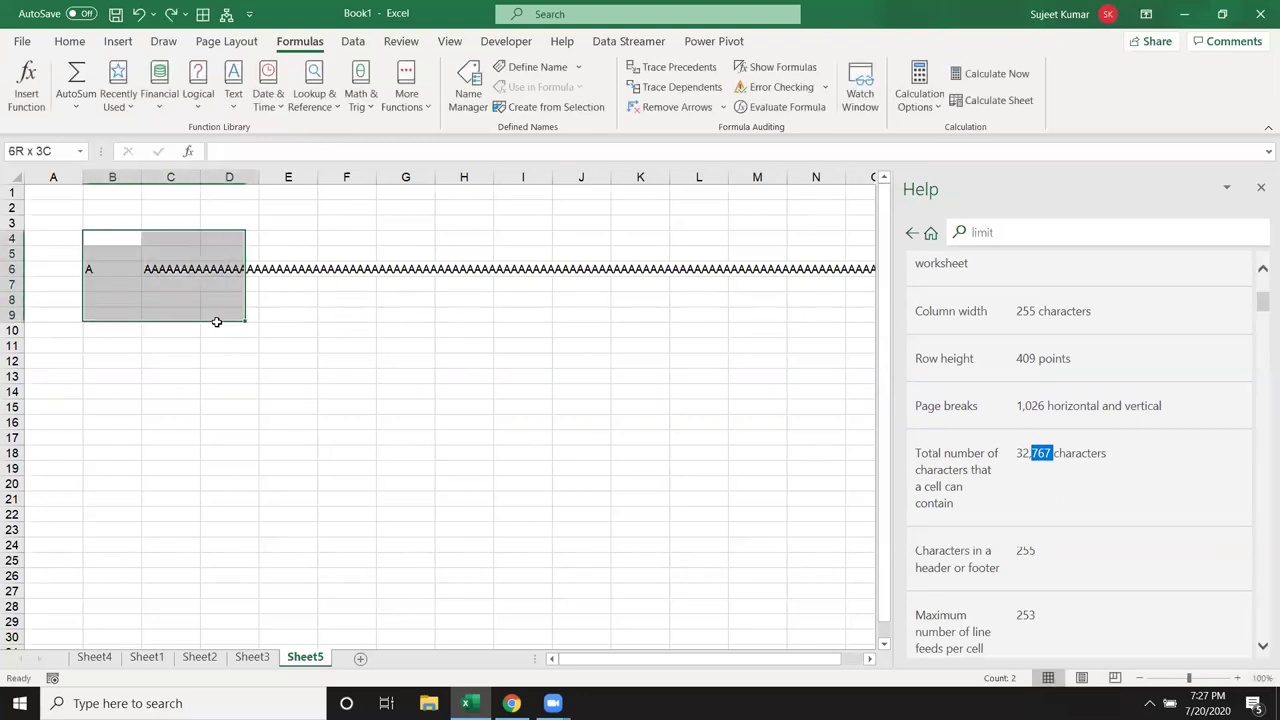
Change C6's formula to =REPT(B6,40000) so it returns #VALUE!
double_click(171, 270)
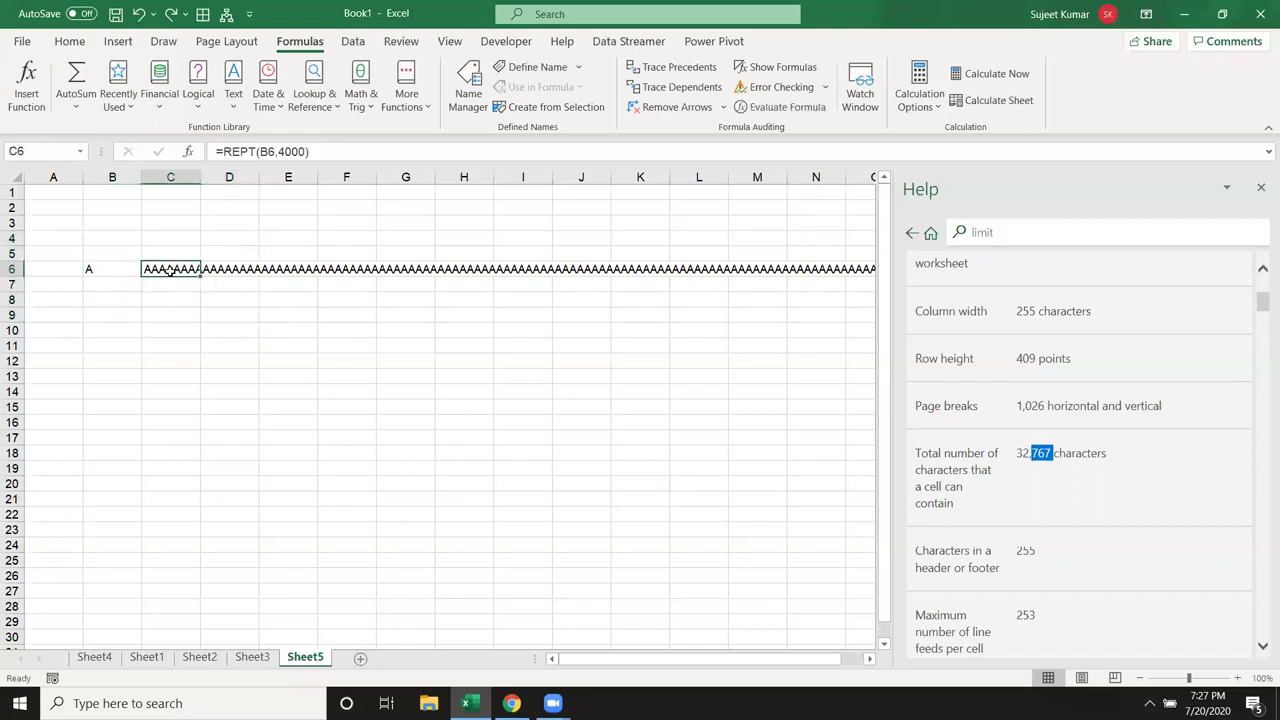
double_click(220, 269)
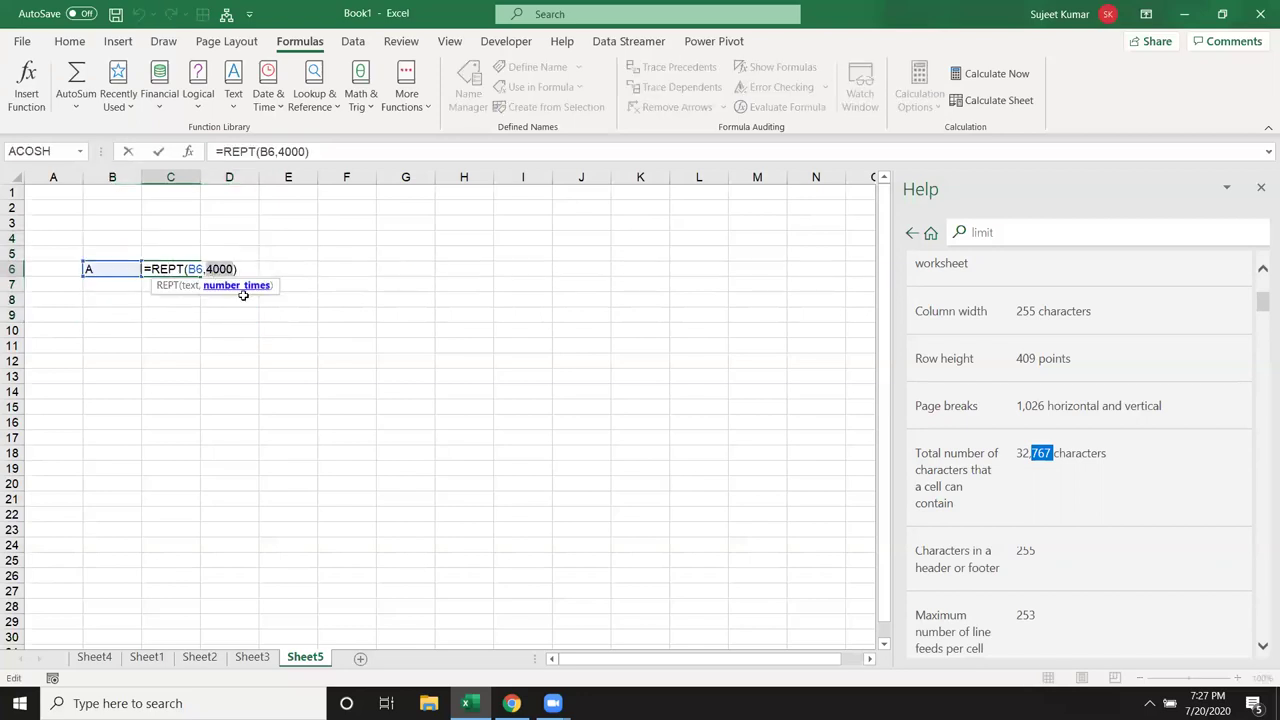
type("40000")
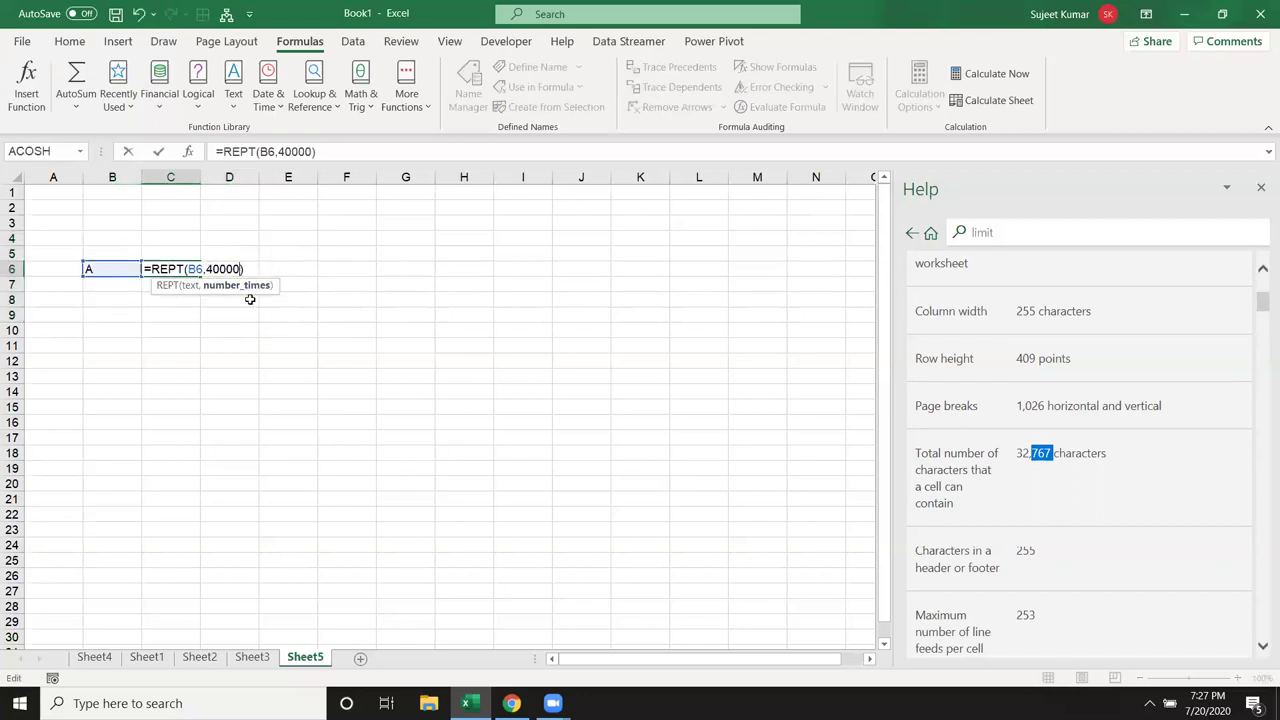
key("Return")
key("Up")
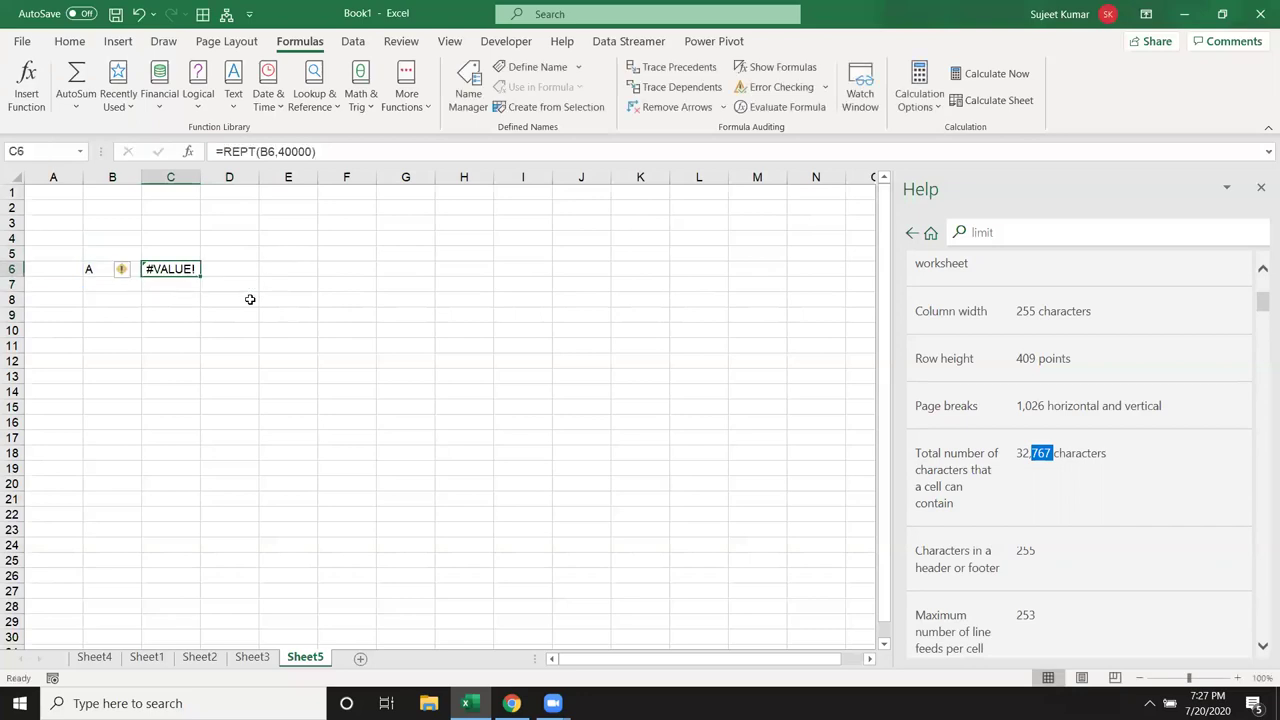
left_click_drag(1016, 453, 1027, 455)
triple_click(1023, 455)
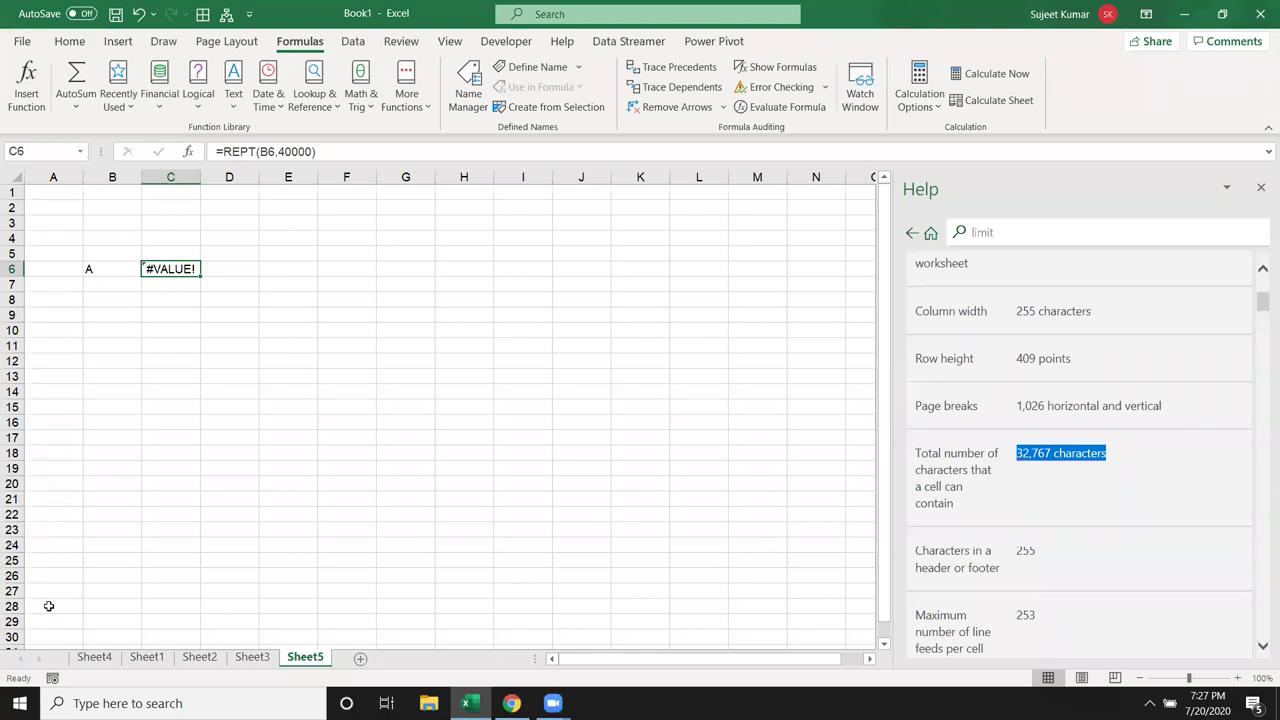
left_click(214, 255)
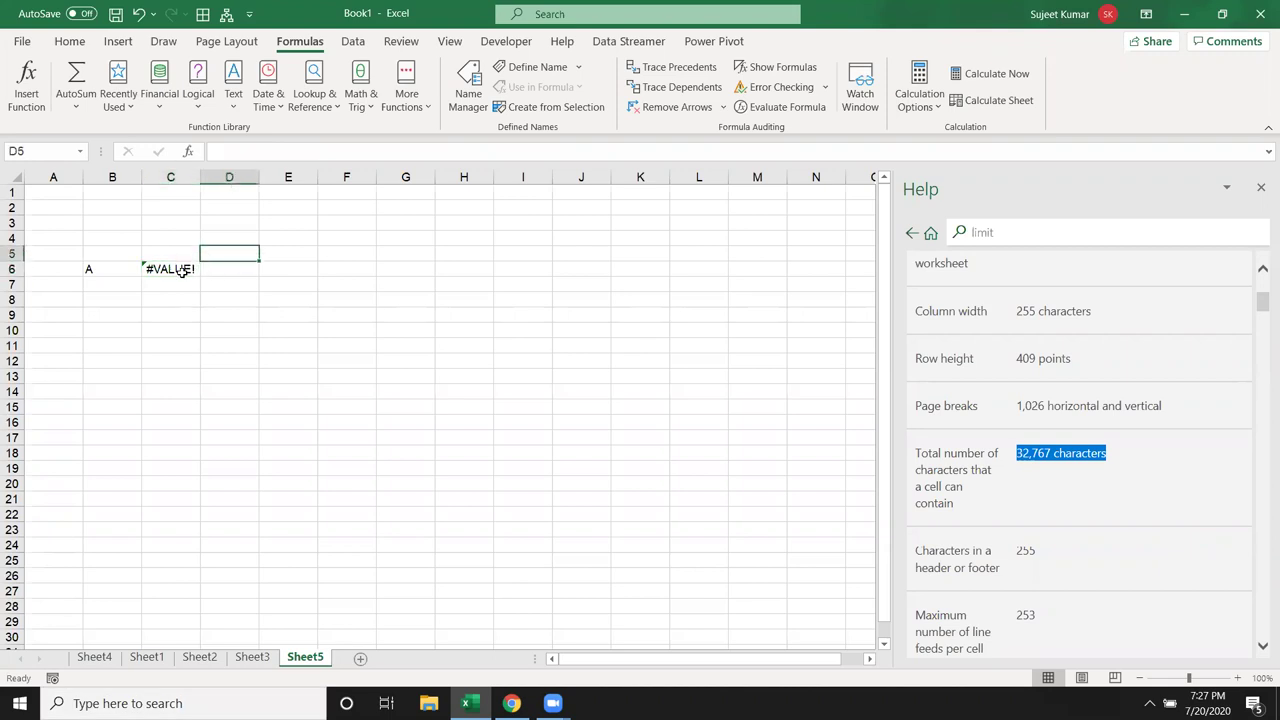
left_click(181, 270)
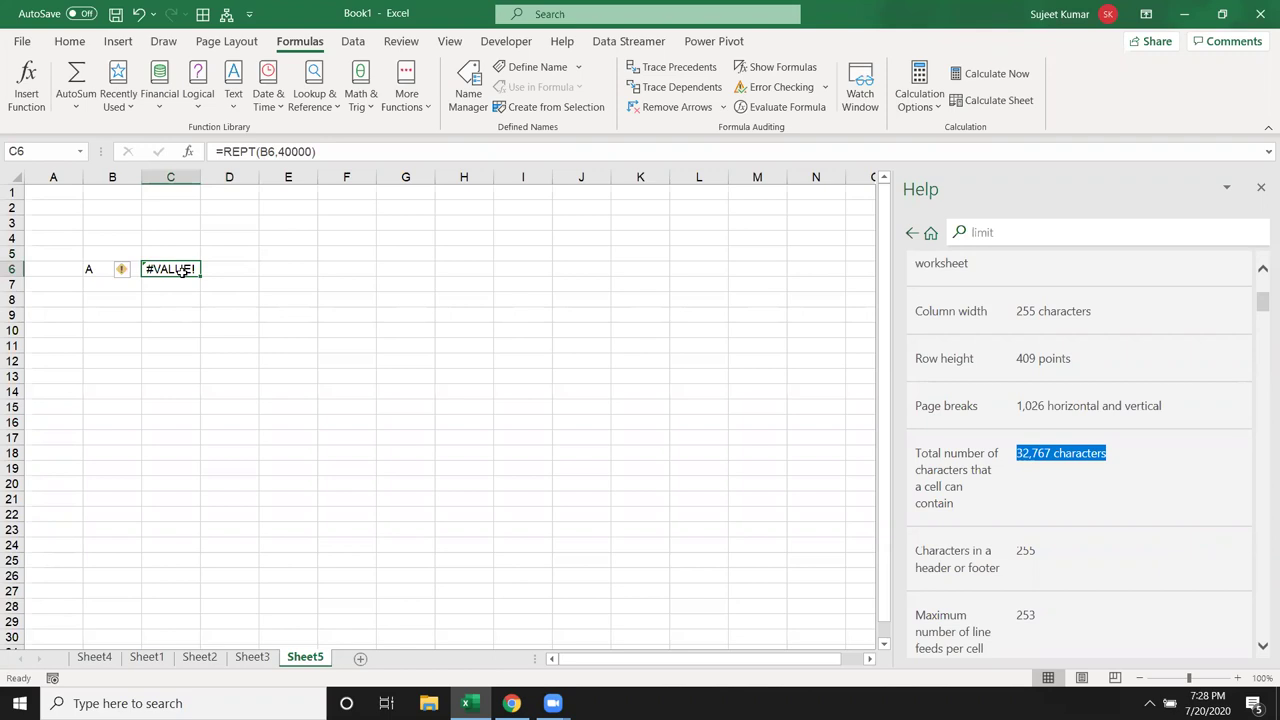
left_click(157, 318)
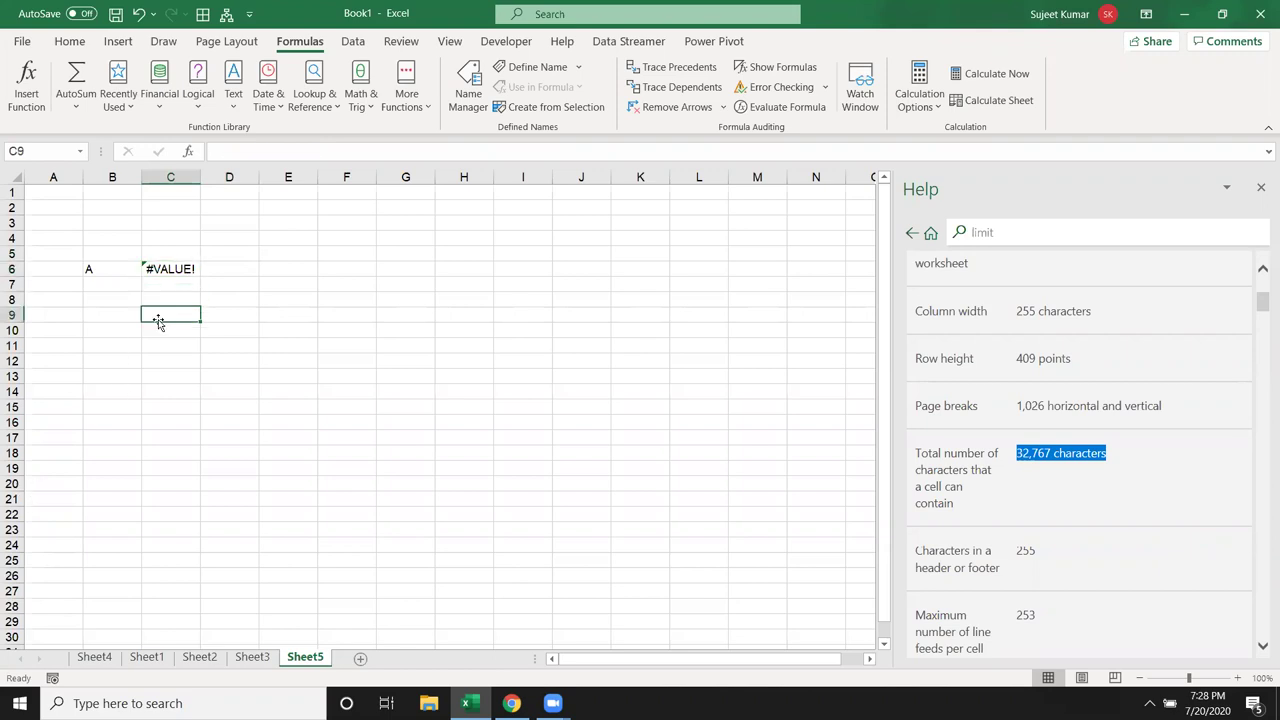
left_click(172, 268)
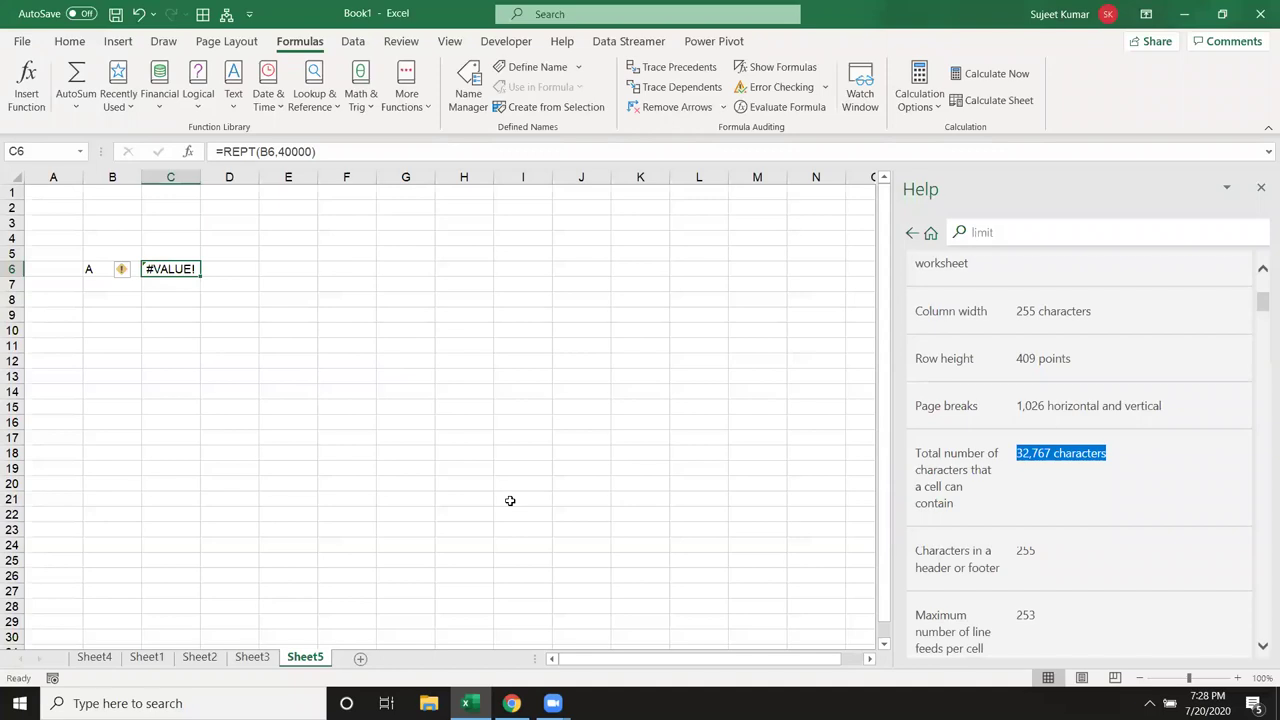
Search Help for 'shortcut' to list Keyboard shortcuts in Excel, with the Home ribbon showing
left_click(668, 388)
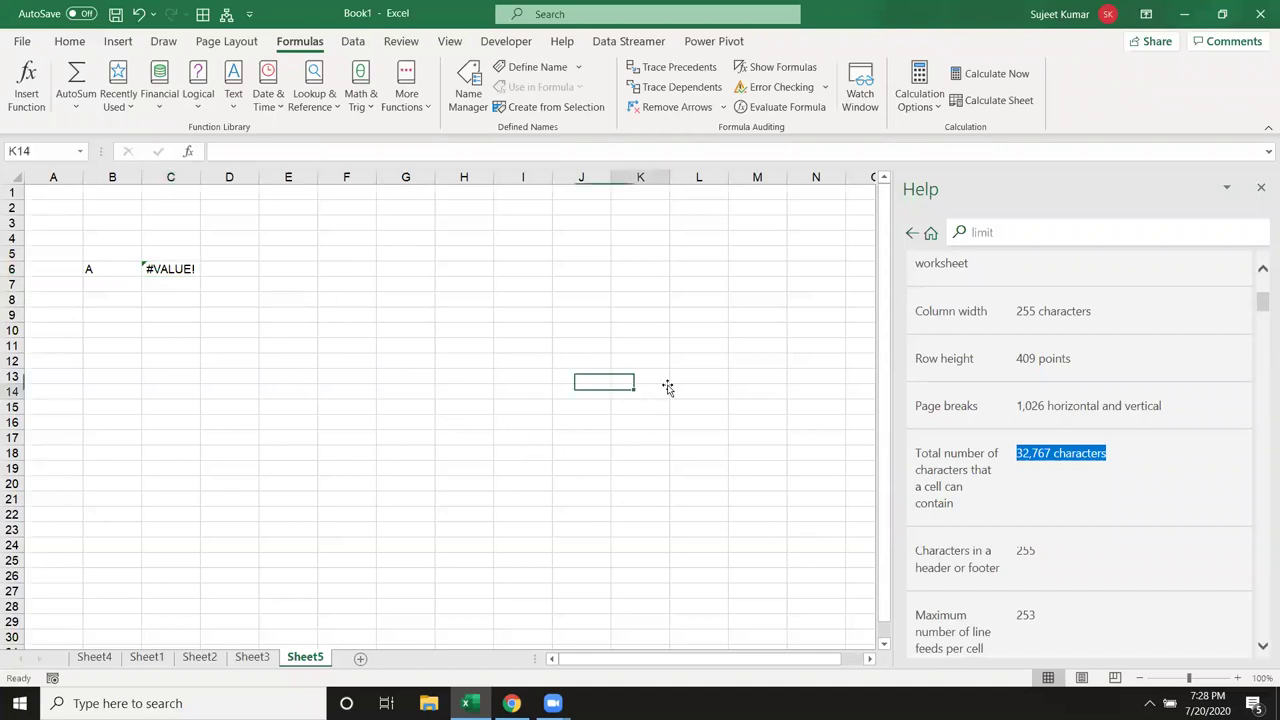
left_click(985, 232)
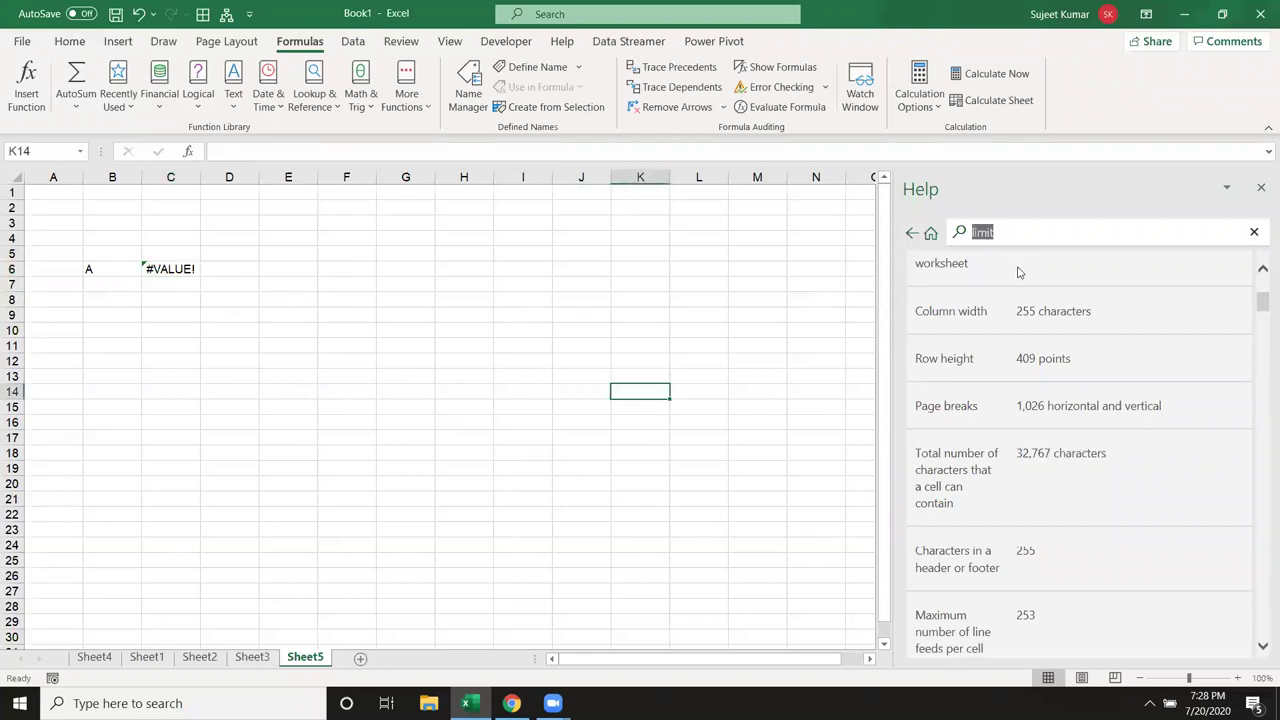
type("short")
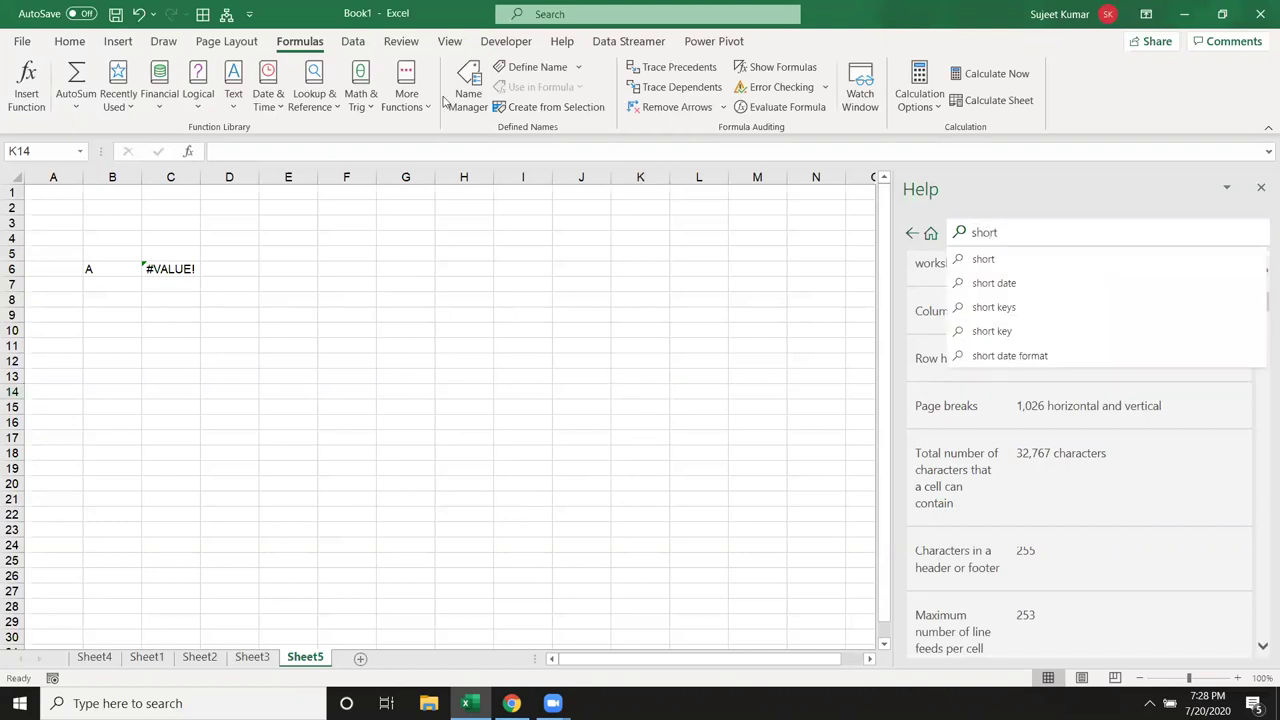
left_click(1016, 233)
type("c")
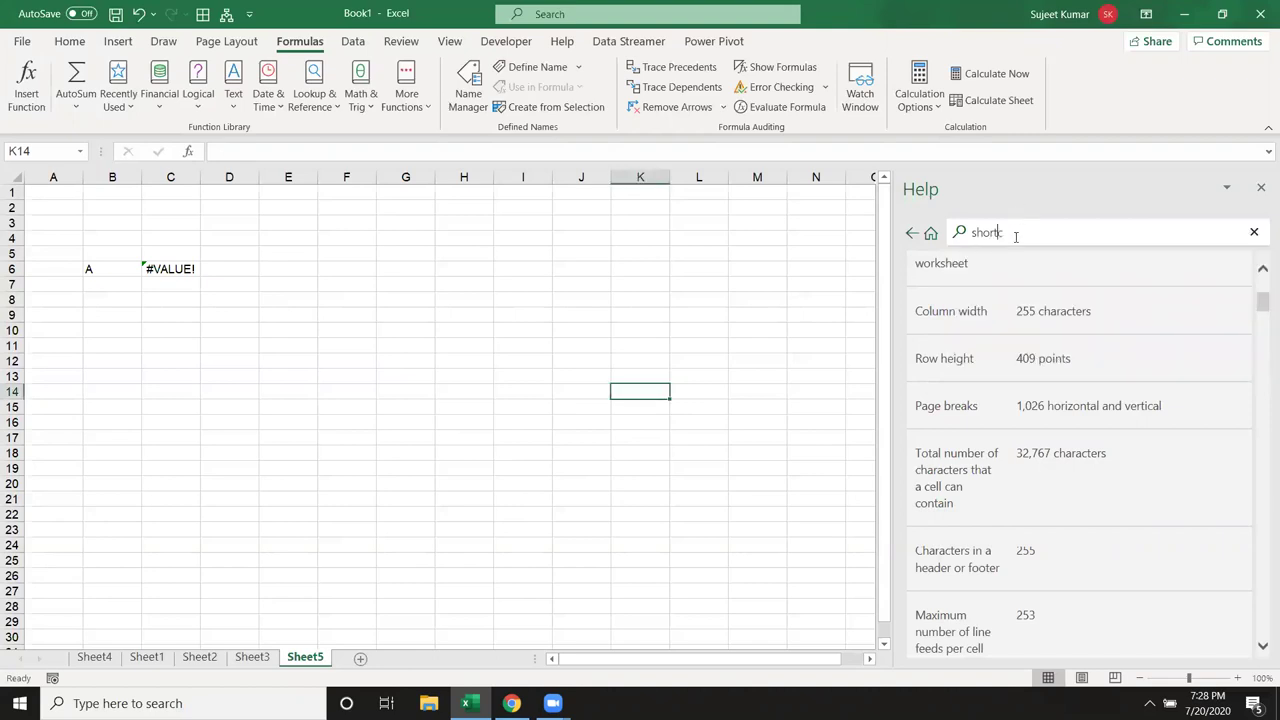
type("ut")
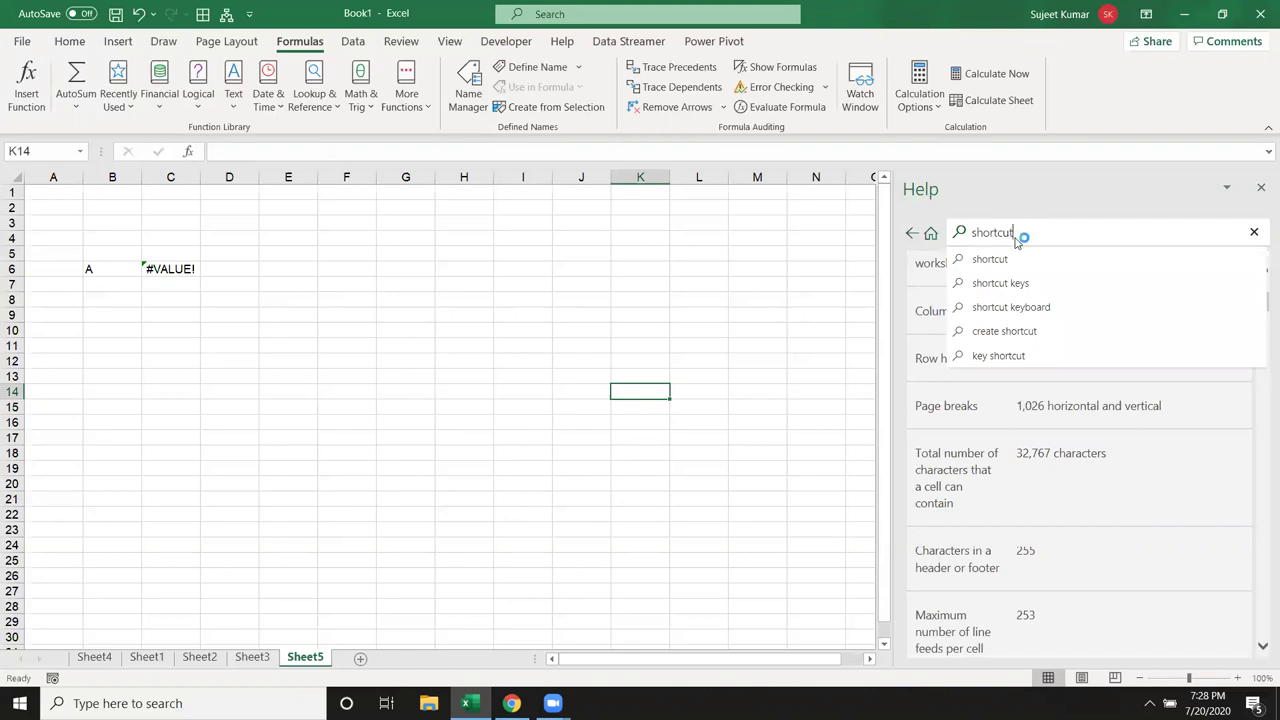
key("Return")
left_click(70, 41)
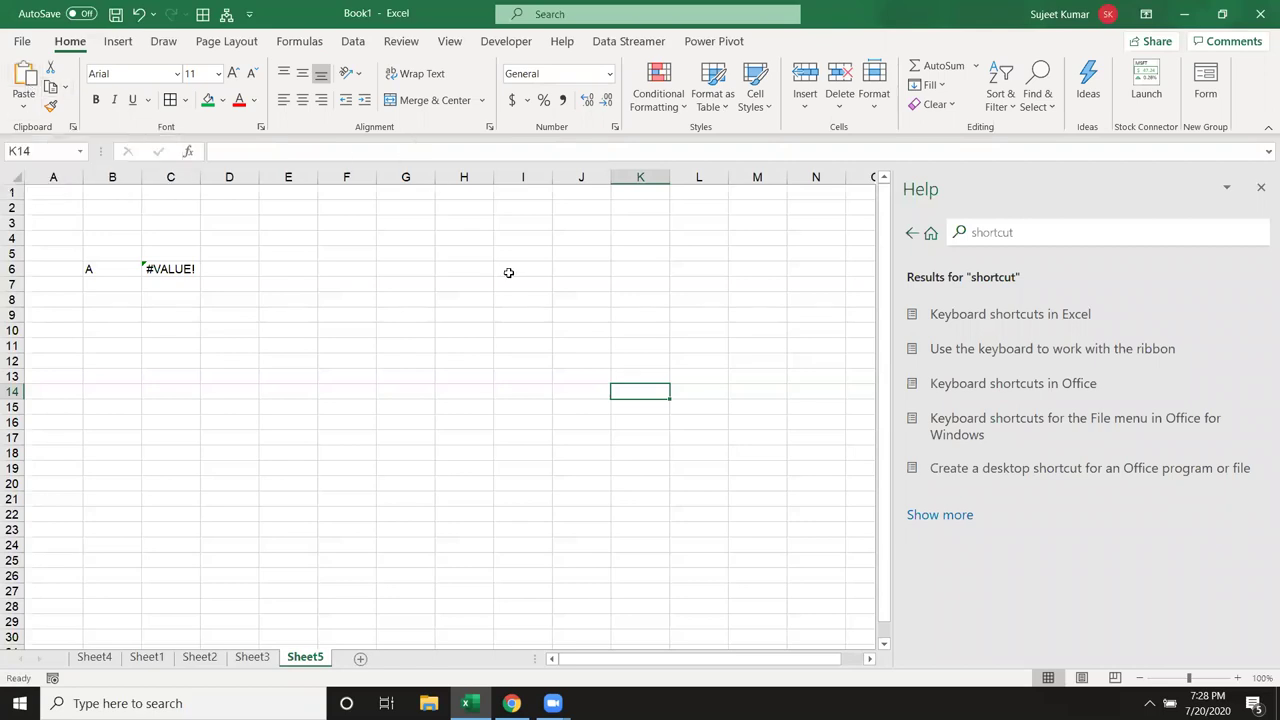
left_click(960, 320)
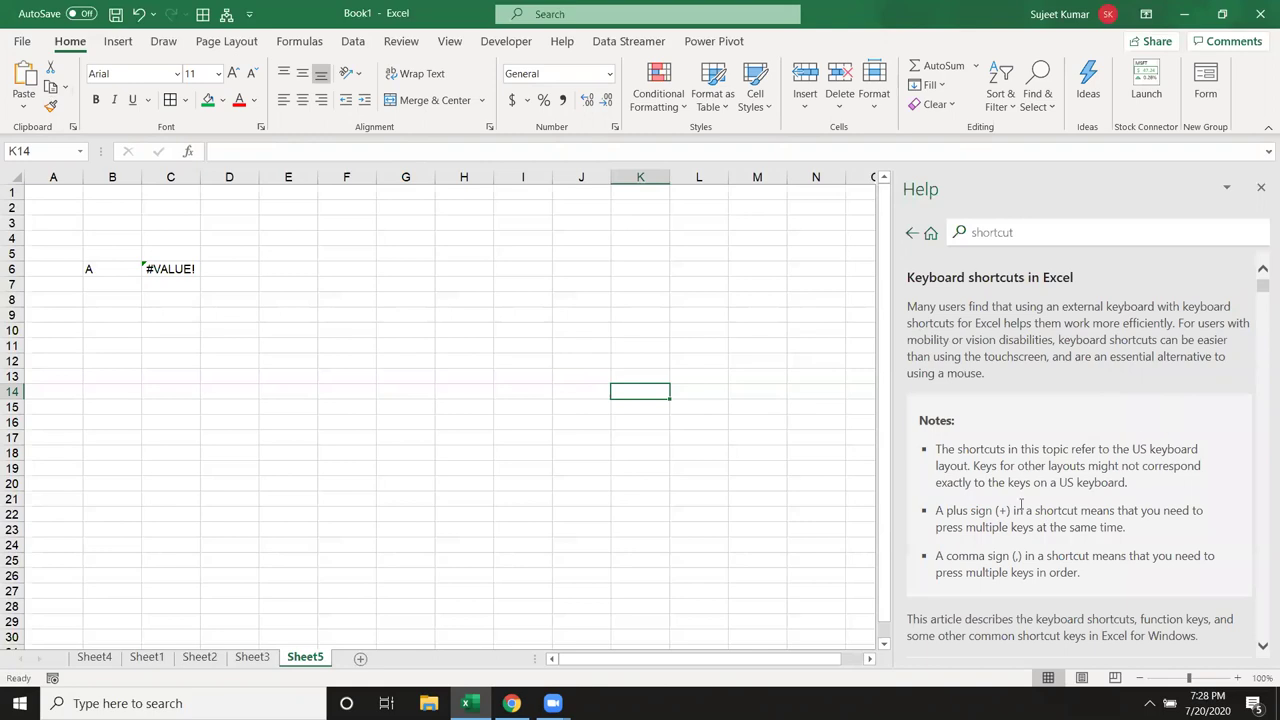
scroll(1105, 400, "down", 5)
scroll(1050, 460, "down", 5)
scroll(995, 520, "down", 5)
scroll(995, 522, "down", 3)
scroll(995, 522, "down", 5)
scroll(996, 520, "down", 4)
scroll(997, 519, "down", 5)
scroll(997, 518, "down", 5)
scroll(997, 520, "down", 5)
scroll(997, 522, "down", 5)
scroll(997, 524, "down", 4)
scroll(997, 524, "down", 5)
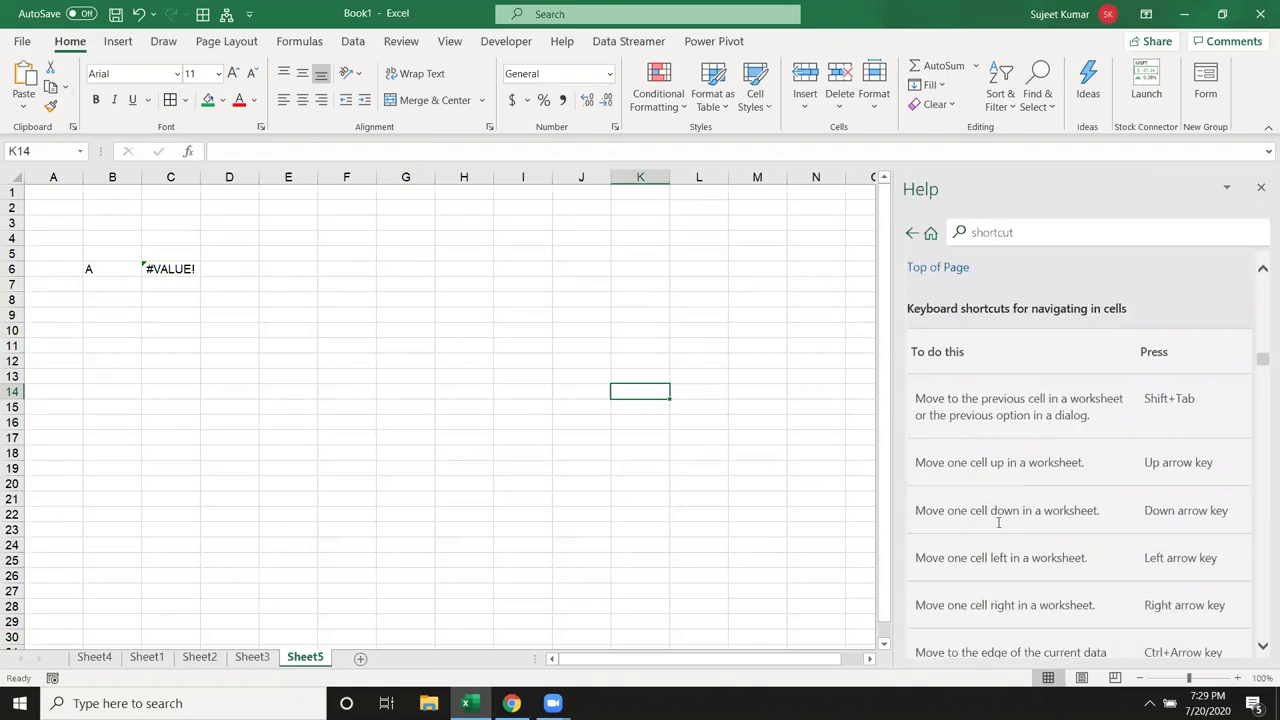
scroll(997, 526, "down", 3)
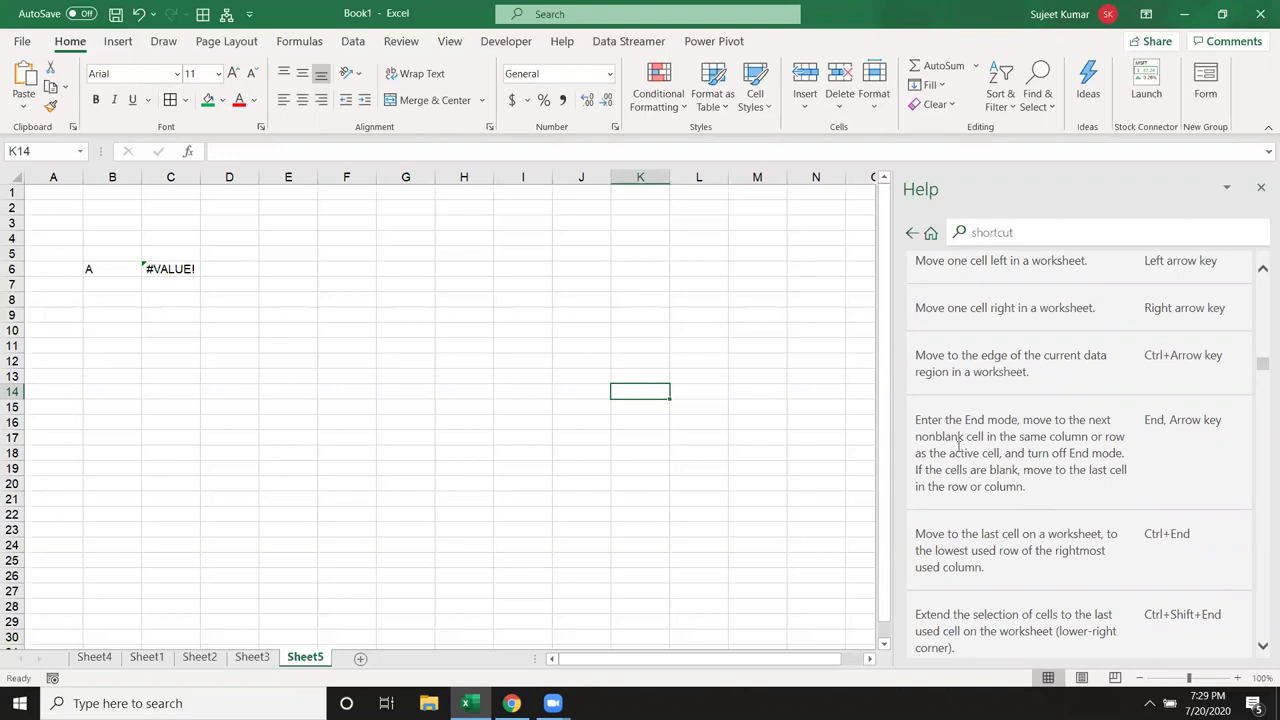
scroll(1213, 512, "down", 1)
scroll(1190, 518, "down", 3)
scroll(1182, 520, "down", 1)
scroll(1179, 506, "down", 2)
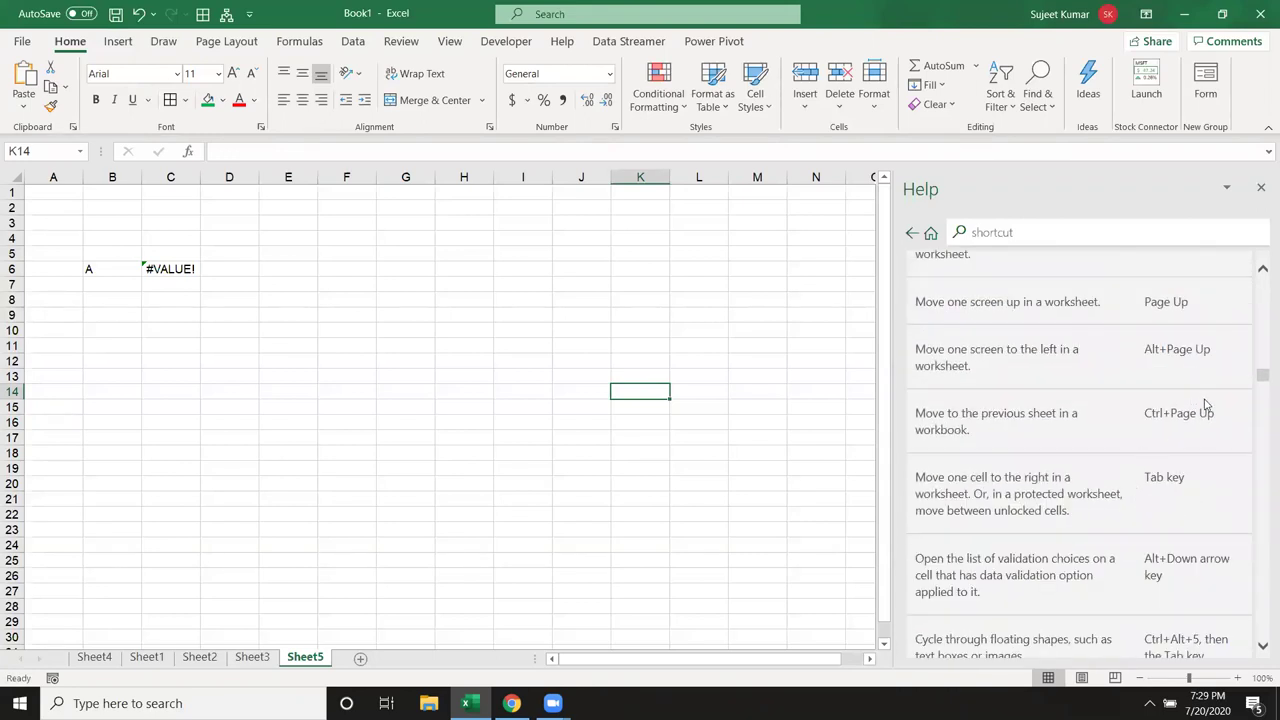
scroll(1206, 405, "down", 3)
left_click(508, 392)
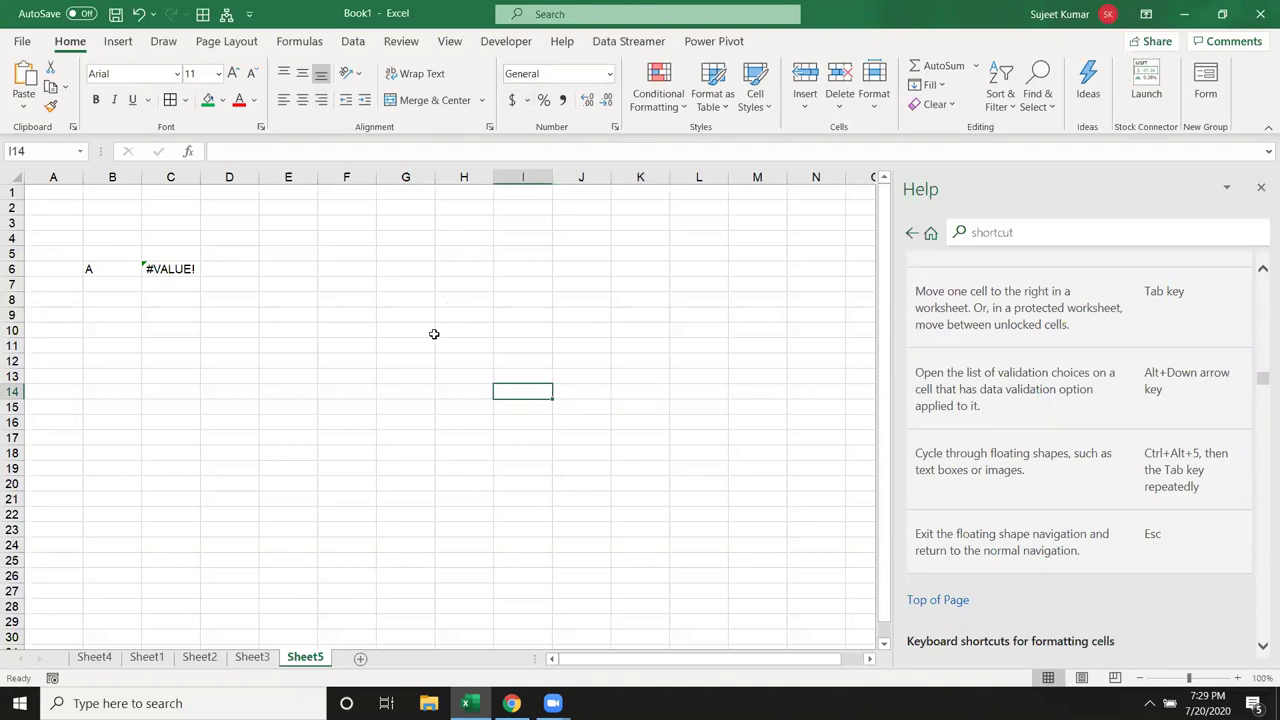
Display KeyTips for the ribbon, then for every Home tab command (Alt, H)
key("alt")
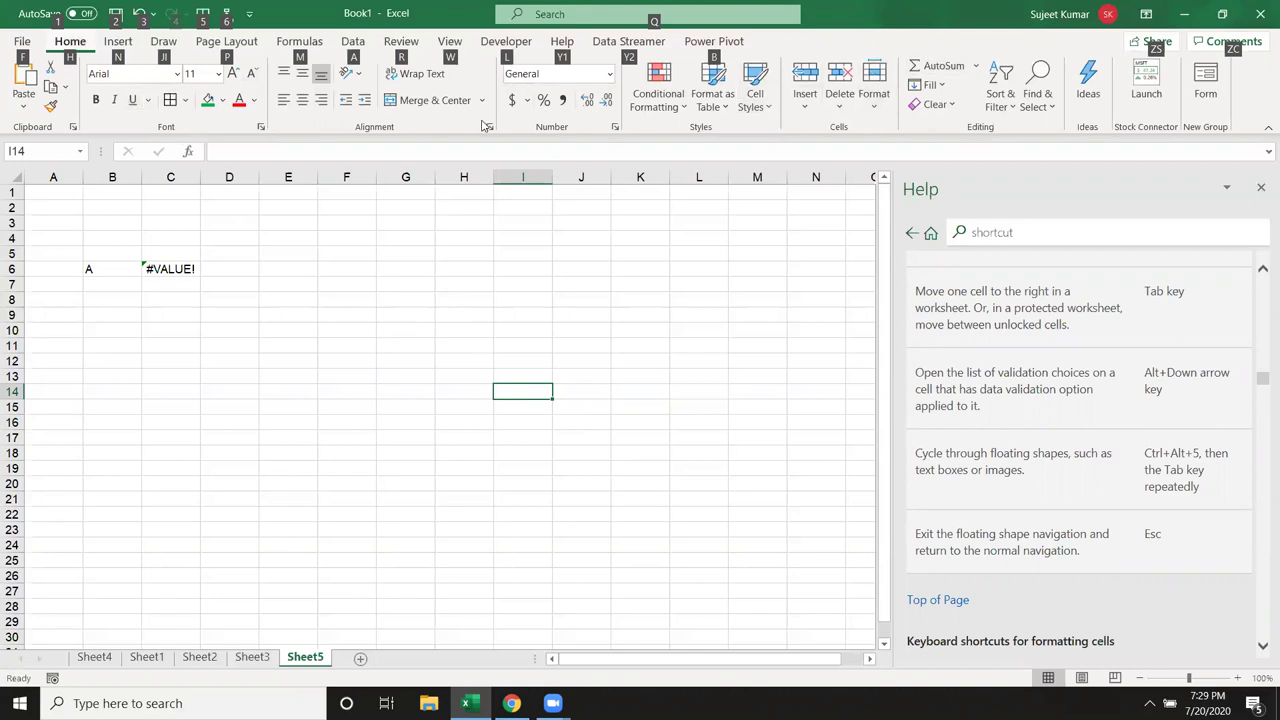
key("h")
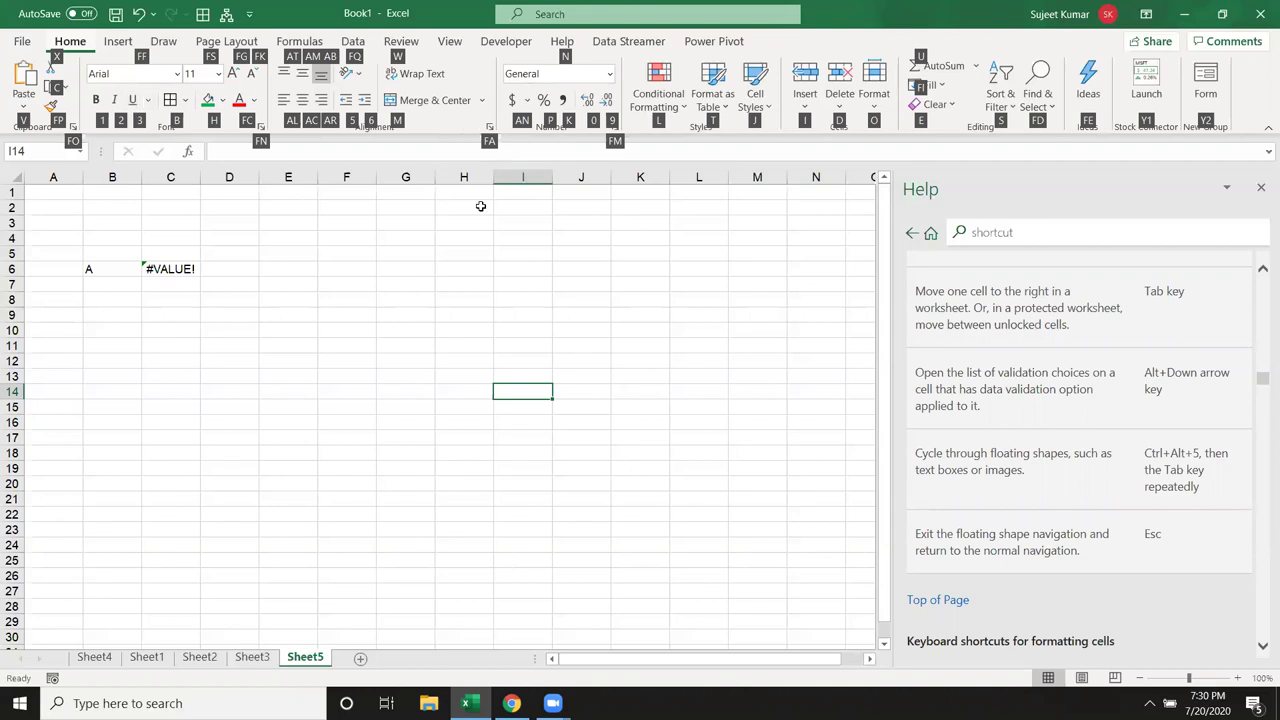
Dismiss the KeyTips and browse the File > New template gallery
left_click(557, 324)
left_click(22, 44)
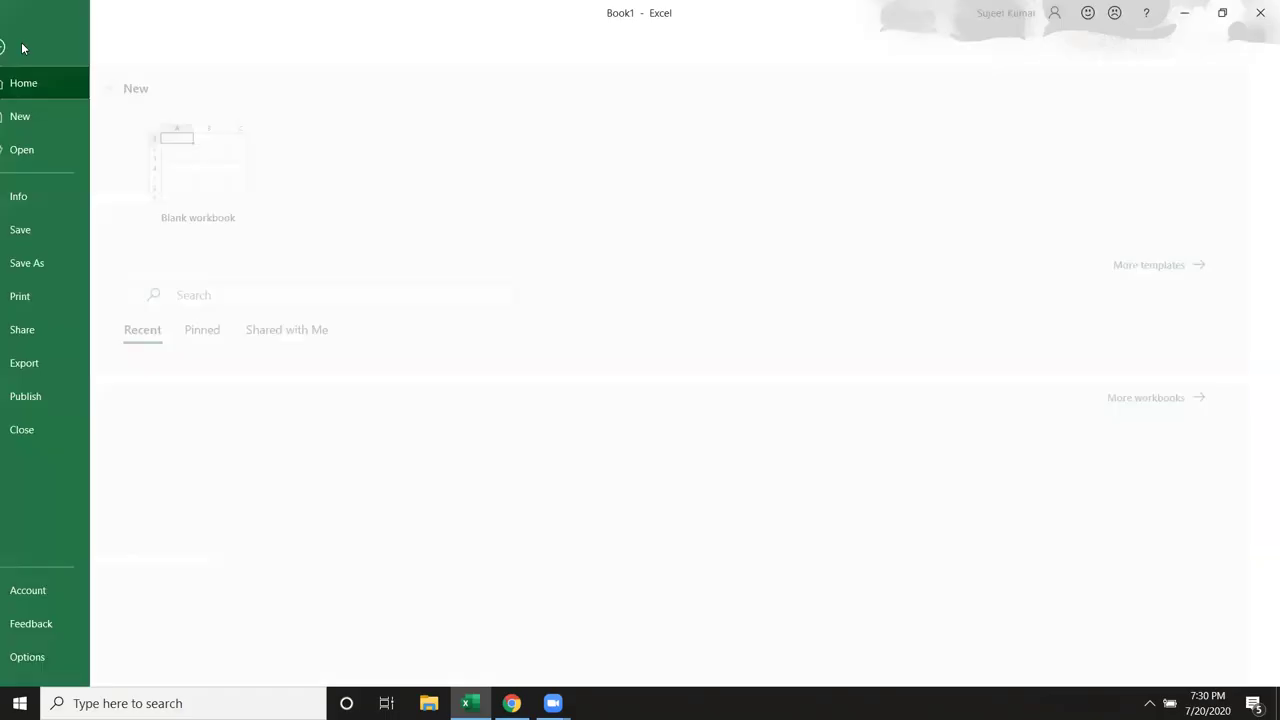
left_click(53, 114)
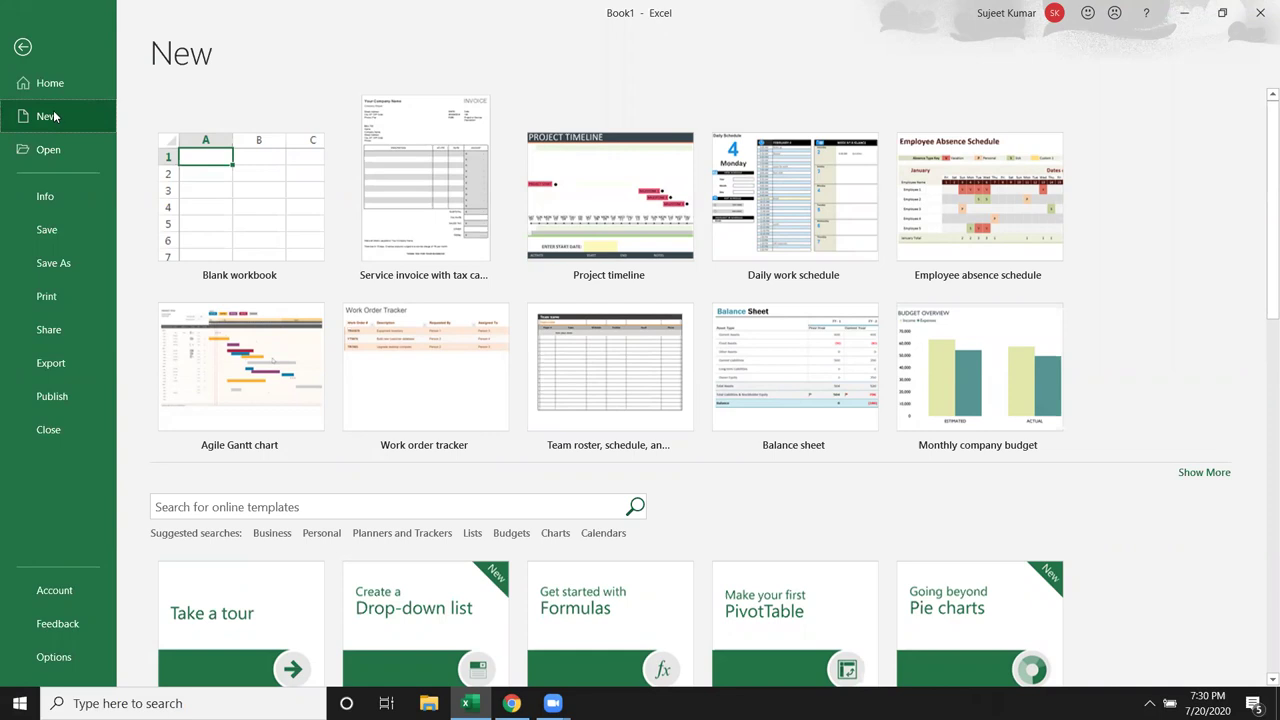
scroll(580, 505, "down", 2)
scroll(580, 500, "down", 1)
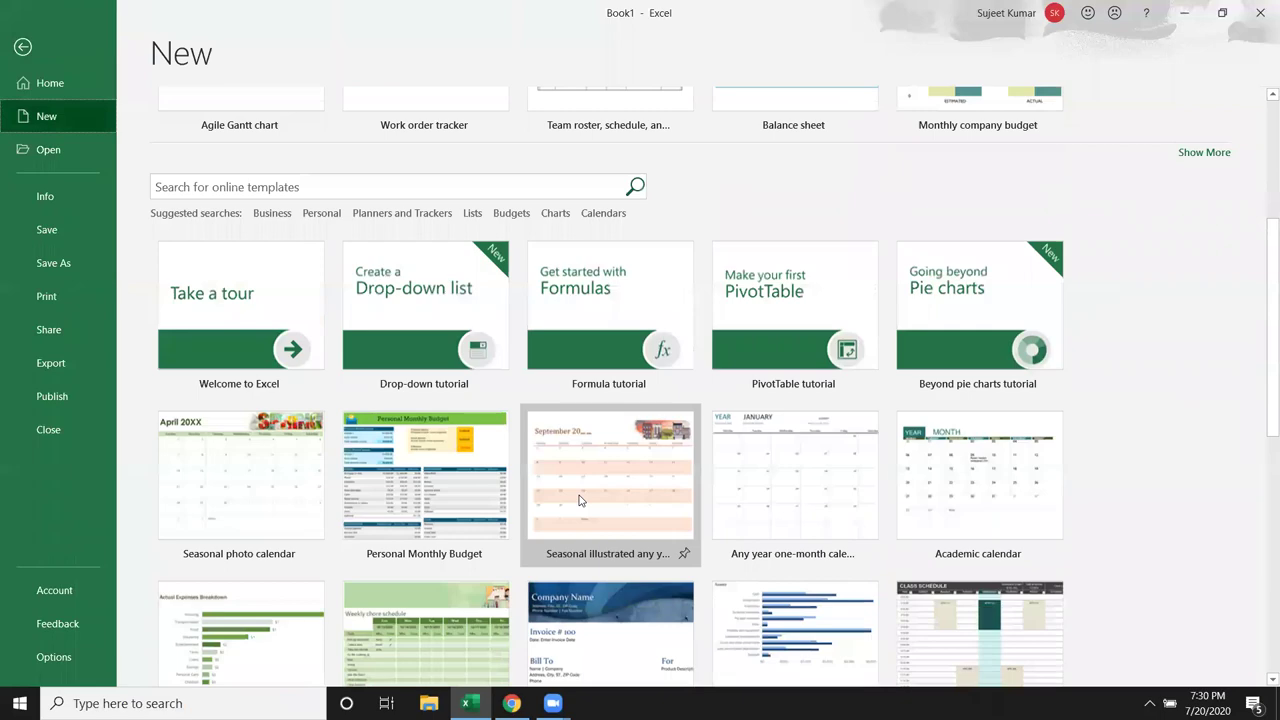
scroll(575, 502, "down", 2)
scroll(565, 503, "down", 2)
scroll(553, 505, "down", 2)
scroll(548, 505, "down", 1)
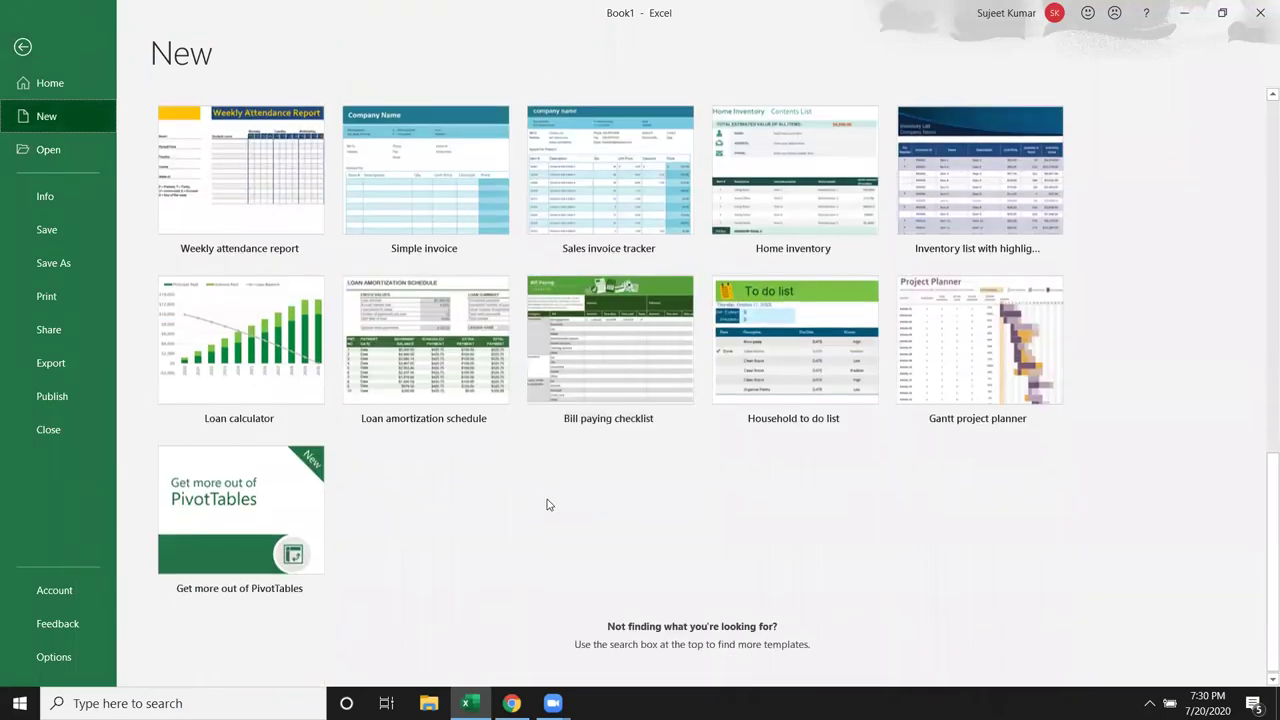
scroll(500, 500, "up", 4)
scroll(460, 480, "up", 3)
scroll(445, 460, "up", 2)
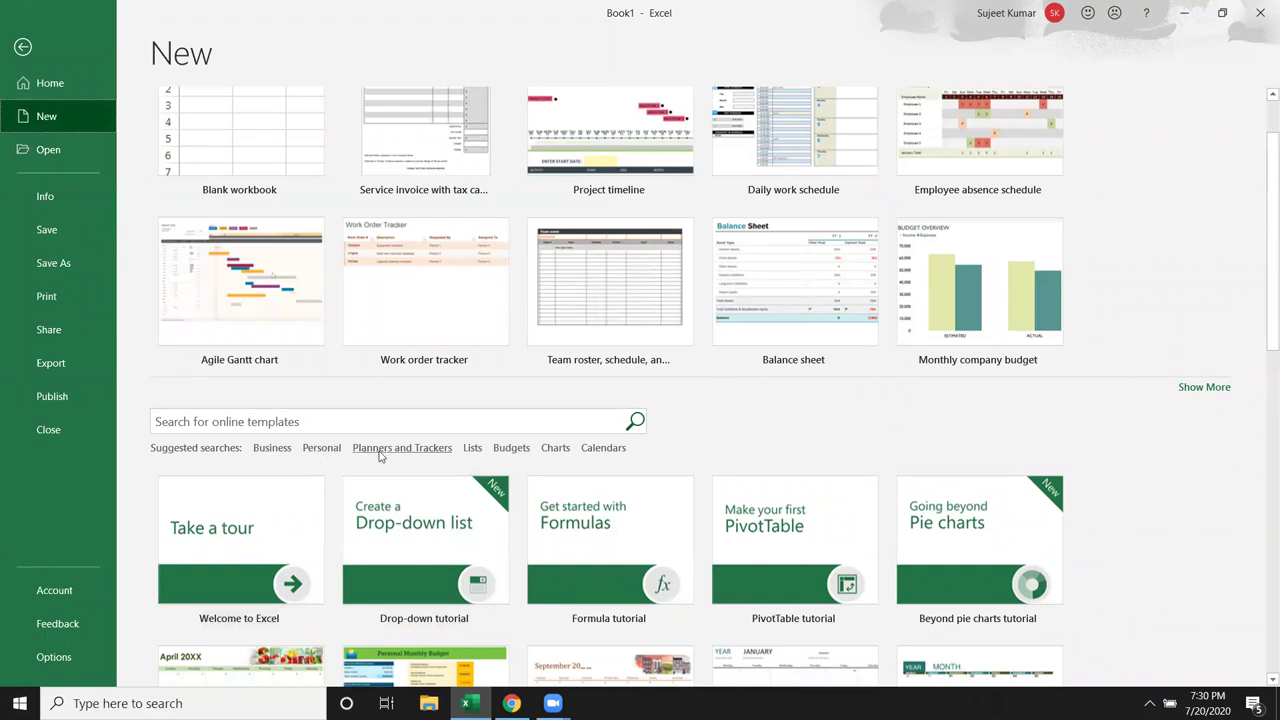
Search templates for Budgets and create a workbook from Budget for fundraiser event
left_click(511, 451)
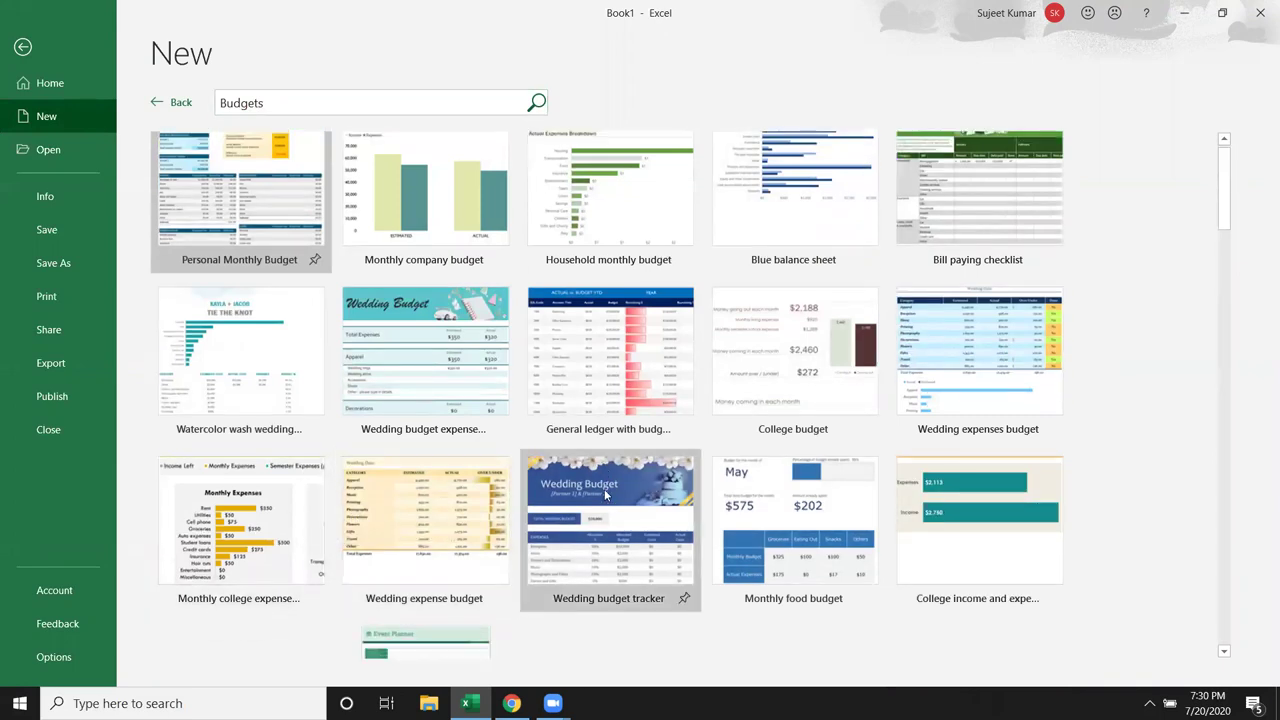
scroll(604, 490, "down", 3)
scroll(604, 493, "down", 2)
scroll(604, 495, "down", 1)
scroll(604, 495, "down", 1)
scroll(604, 498, "down", 1)
scroll(602, 502, "down", 3)
scroll(598, 505, "down", 2)
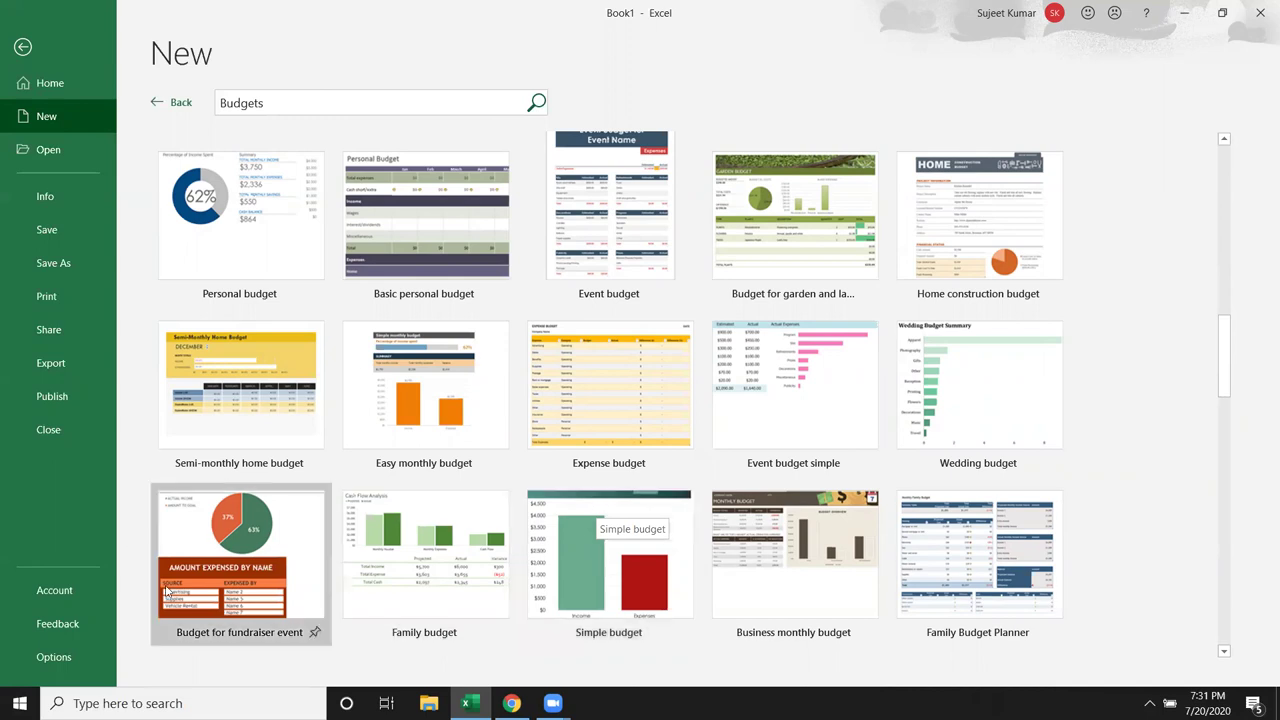
left_click(228, 585)
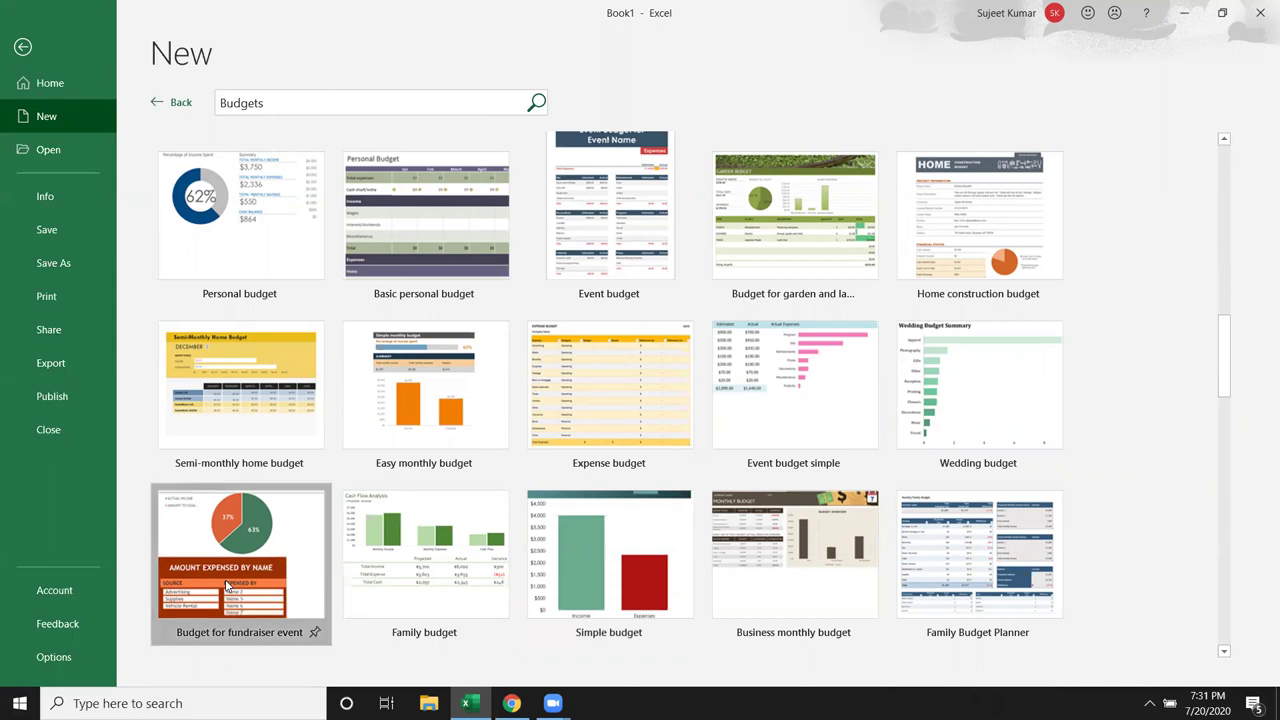
left_click(748, 380)
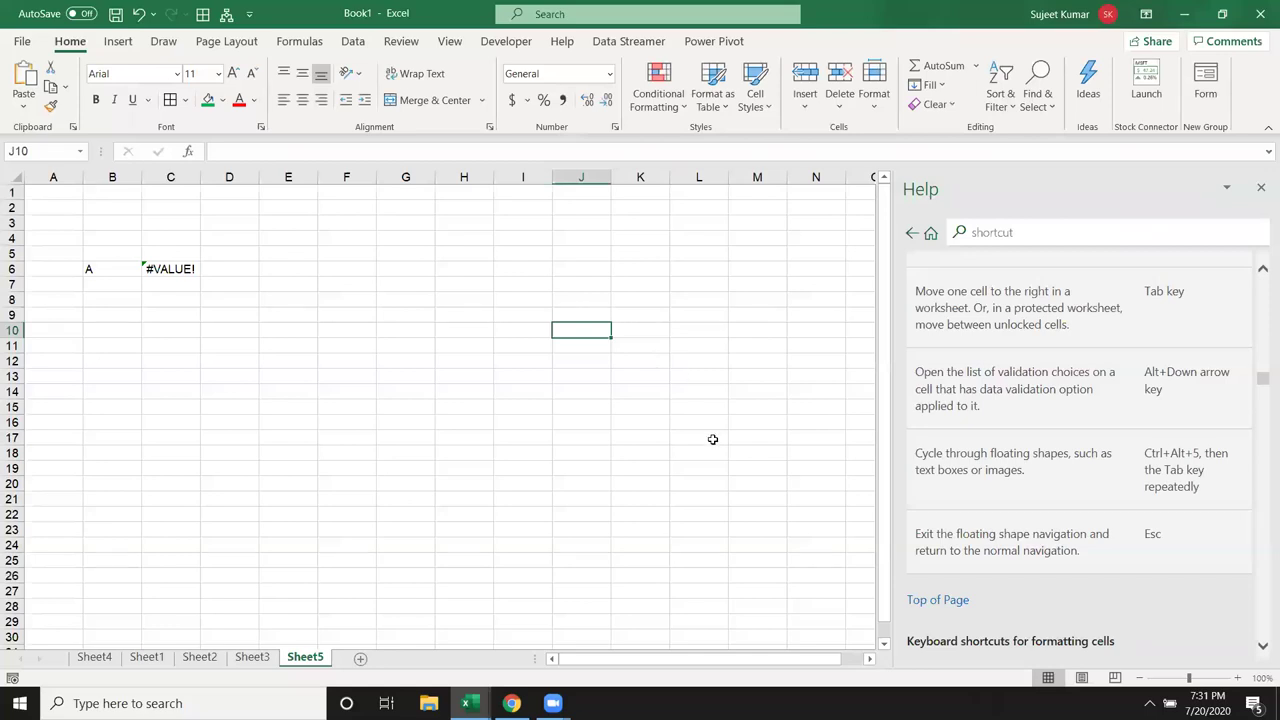
Switch to the Budget for fundraiser event1 window and inspect its Event Overview goal chart
left_click(572, 394)
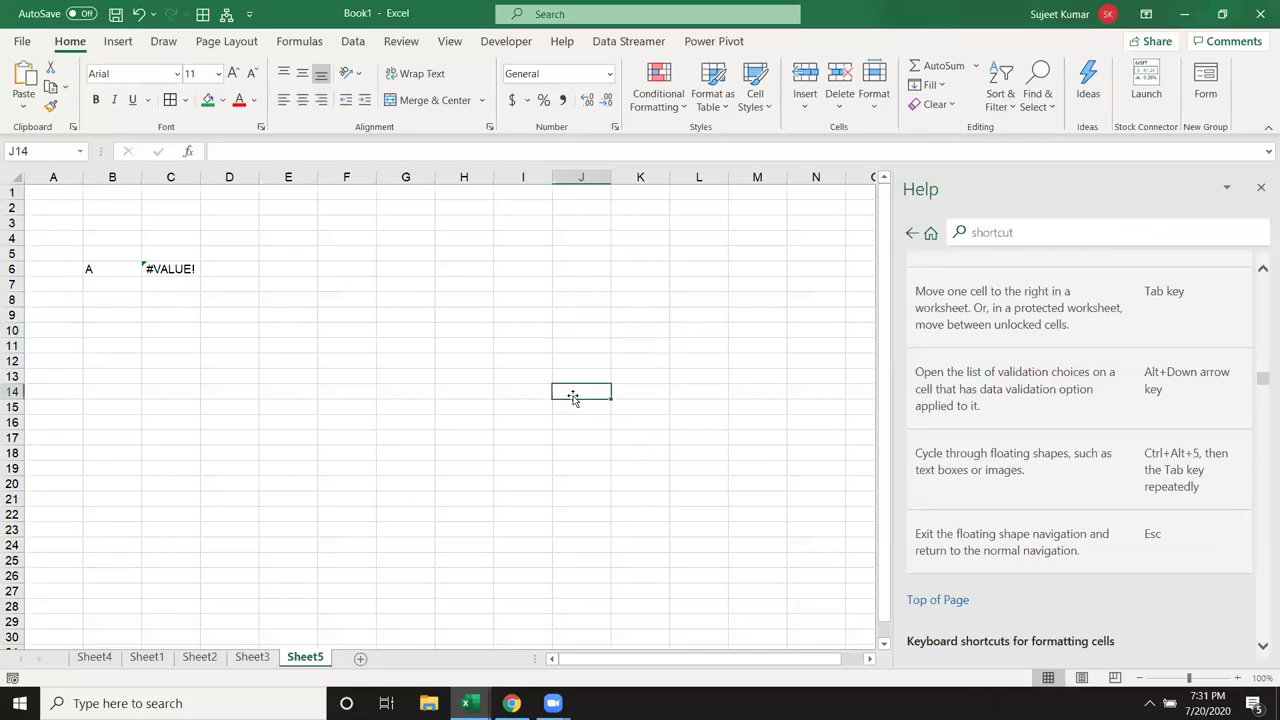
left_click(486, 468)
mouse_move(466, 703)
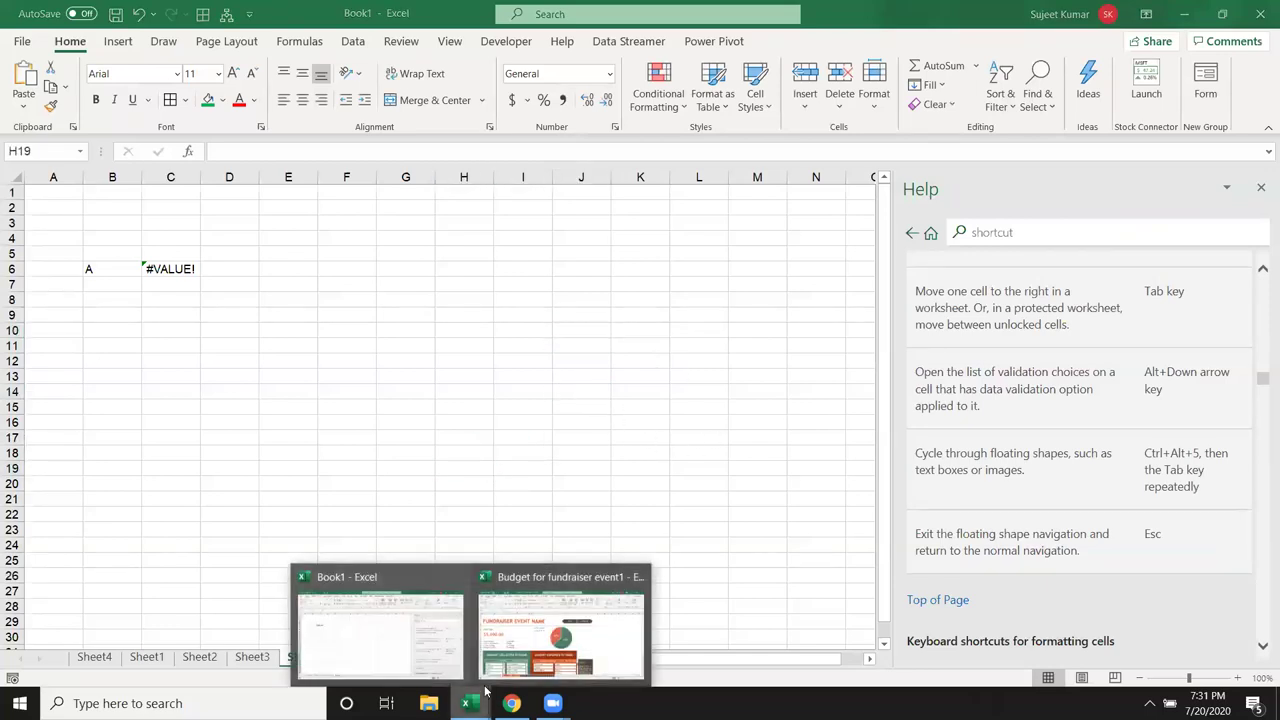
left_click(521, 646)
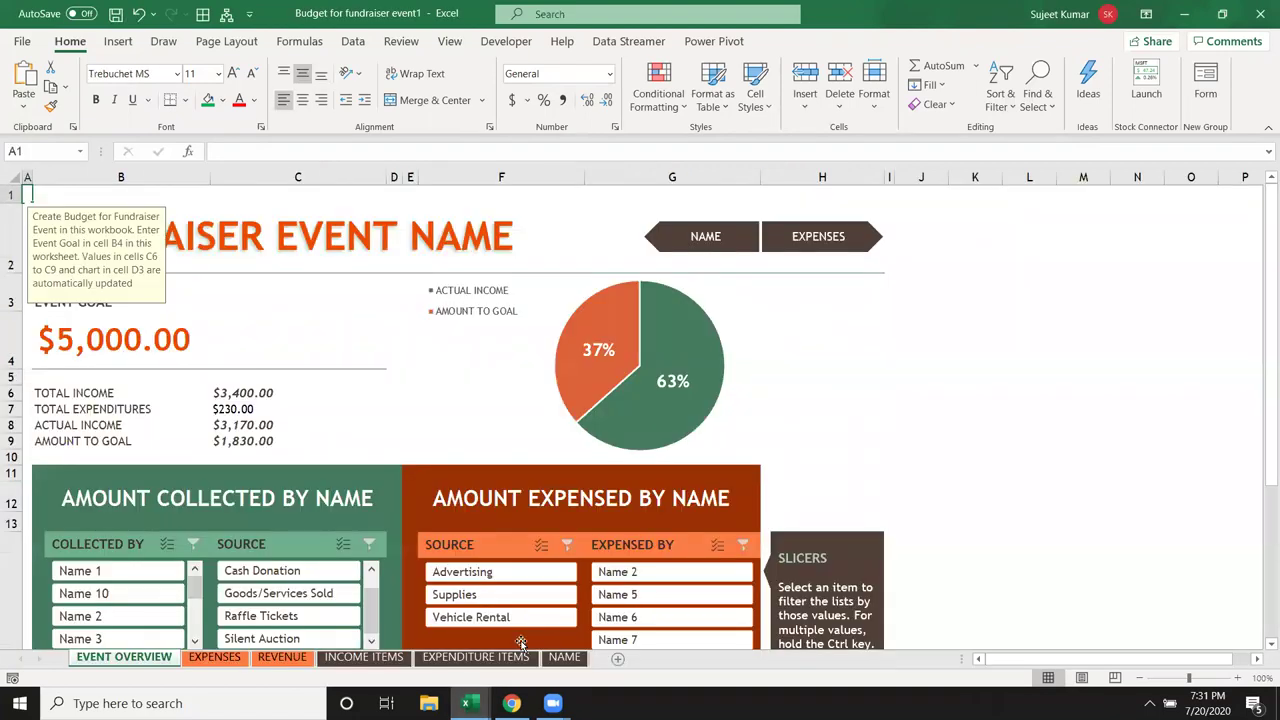
left_click(463, 327)
scroll(465, 363, "down", 4)
scroll(457, 409, "down", 3)
scroll(457, 420, "up", 5)
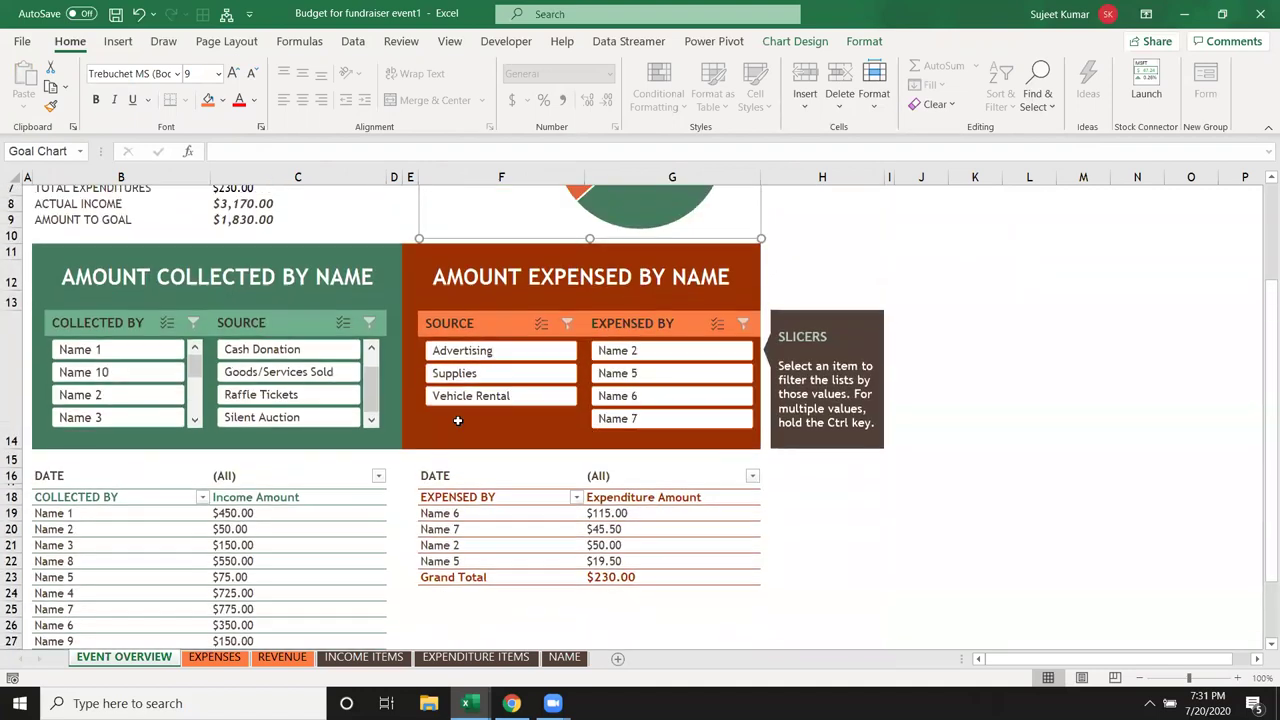
scroll(457, 420, "up", 2)
Tour the EXPENSES, REVENUE, INCOME ITEMS, EXPENDITURE ITEMS and NAME sheets, ending on EVENT OVERVIEW
left_click(214, 657)
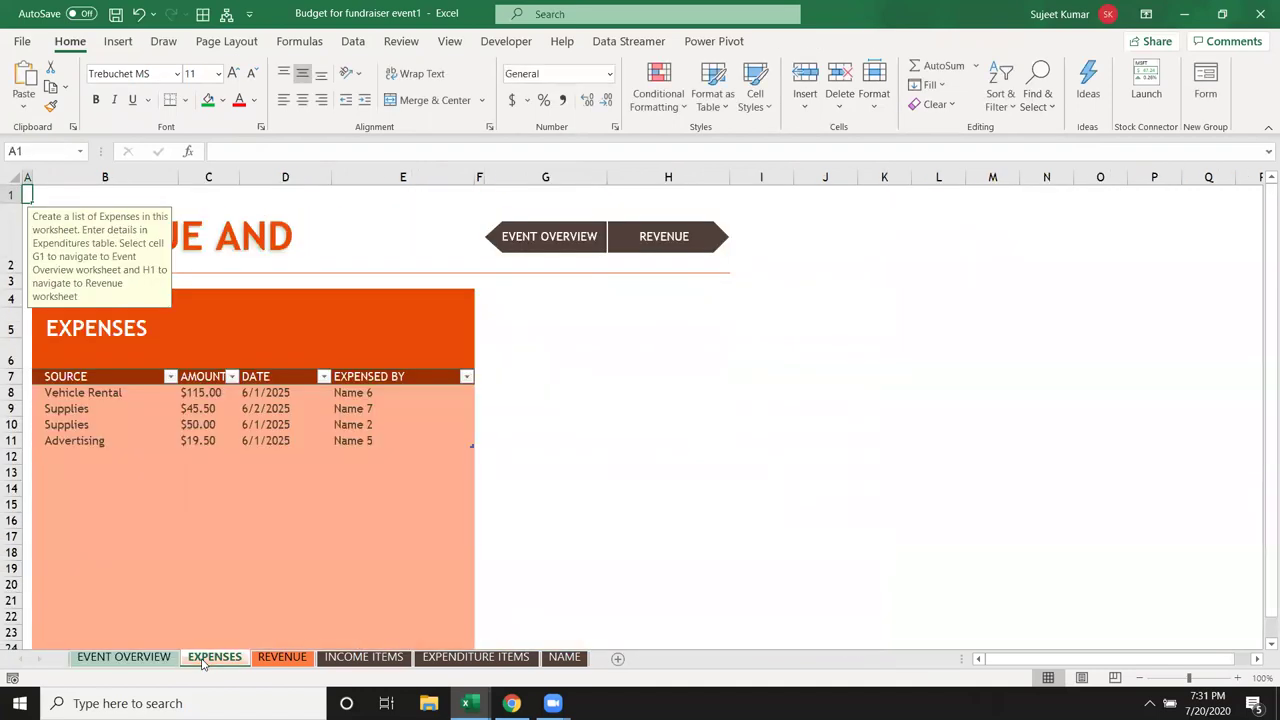
left_click(221, 541)
left_click(264, 660)
left_click(215, 657)
left_click(95, 658)
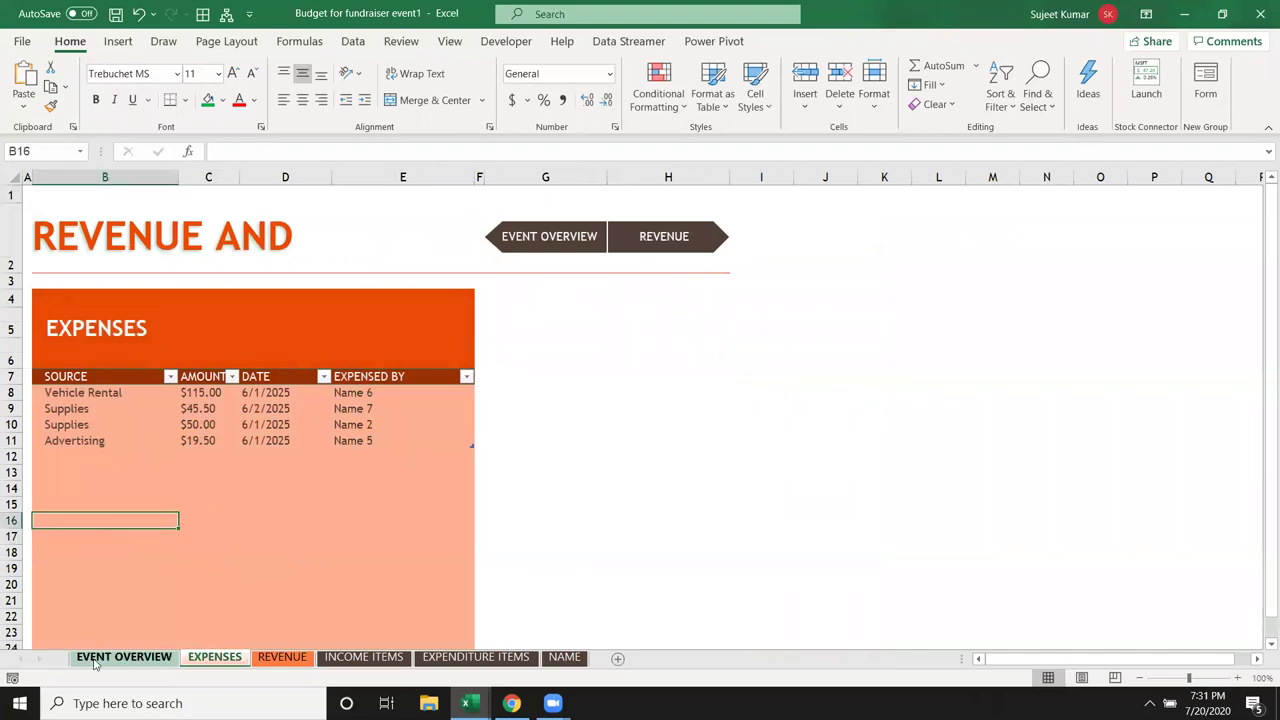
left_click(343, 660)
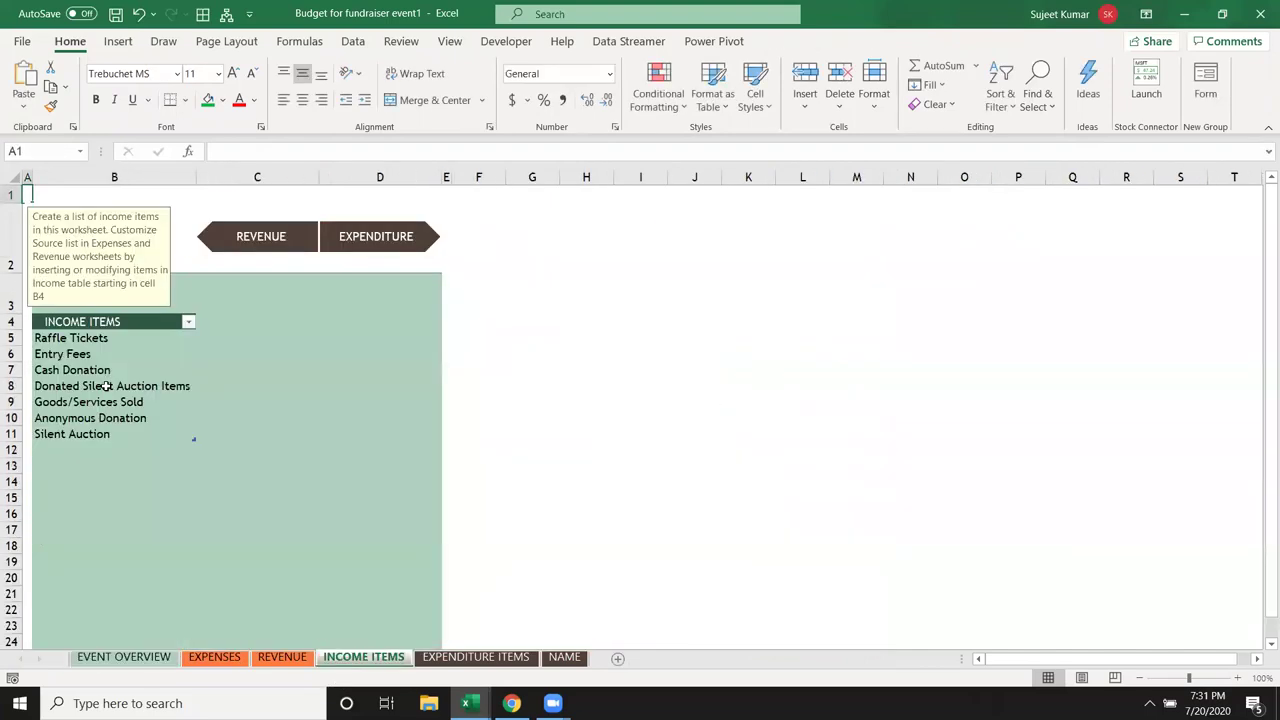
left_click(132, 404)
left_click(454, 660)
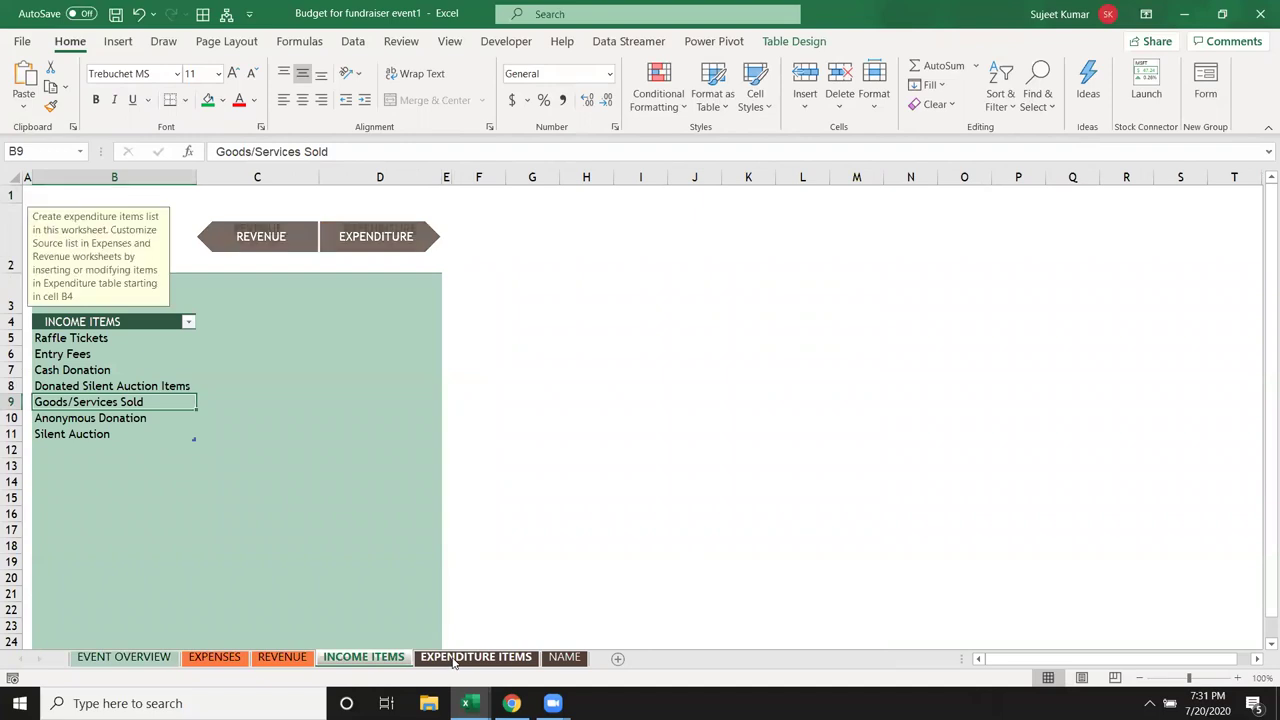
left_click(75, 423)
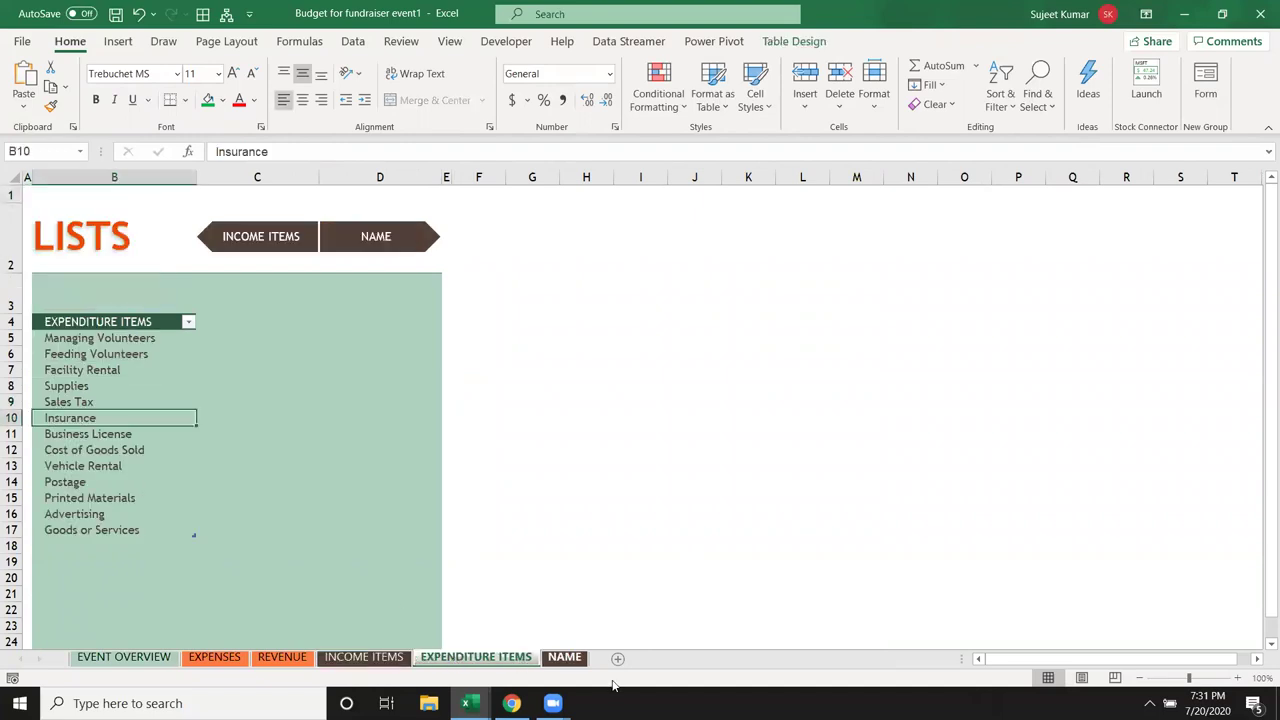
left_click(562, 657)
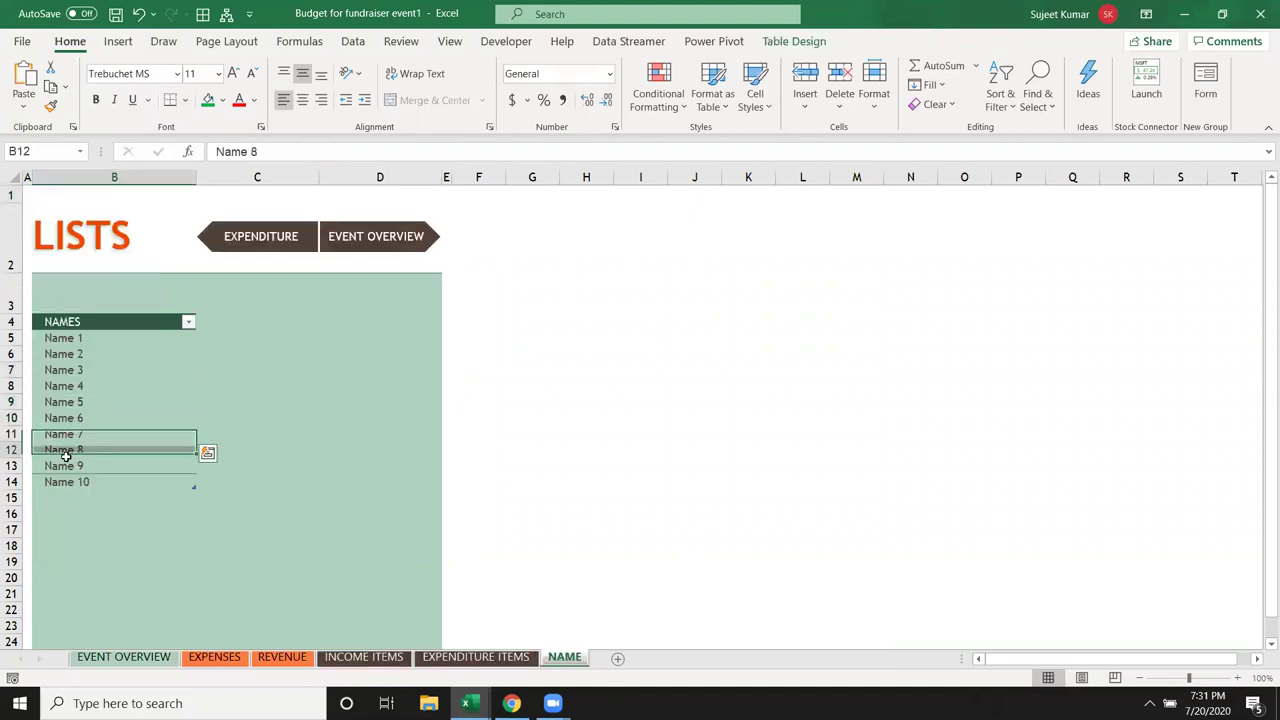
left_click_drag(63, 450, 63, 466)
left_click(128, 657)
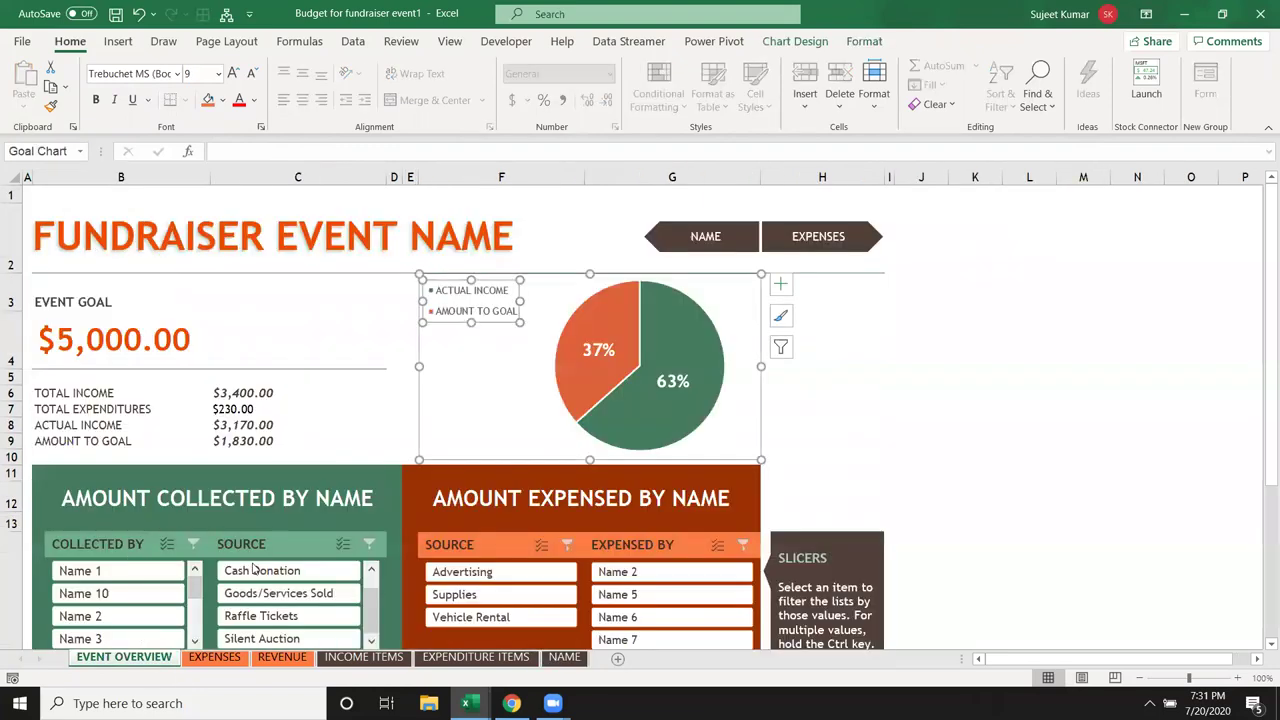
Try the Name 2 expense filter, dismiss the PivotTable warning, and open Book1's File start page
scroll(253, 567, "down", 1)
left_click(106, 482)
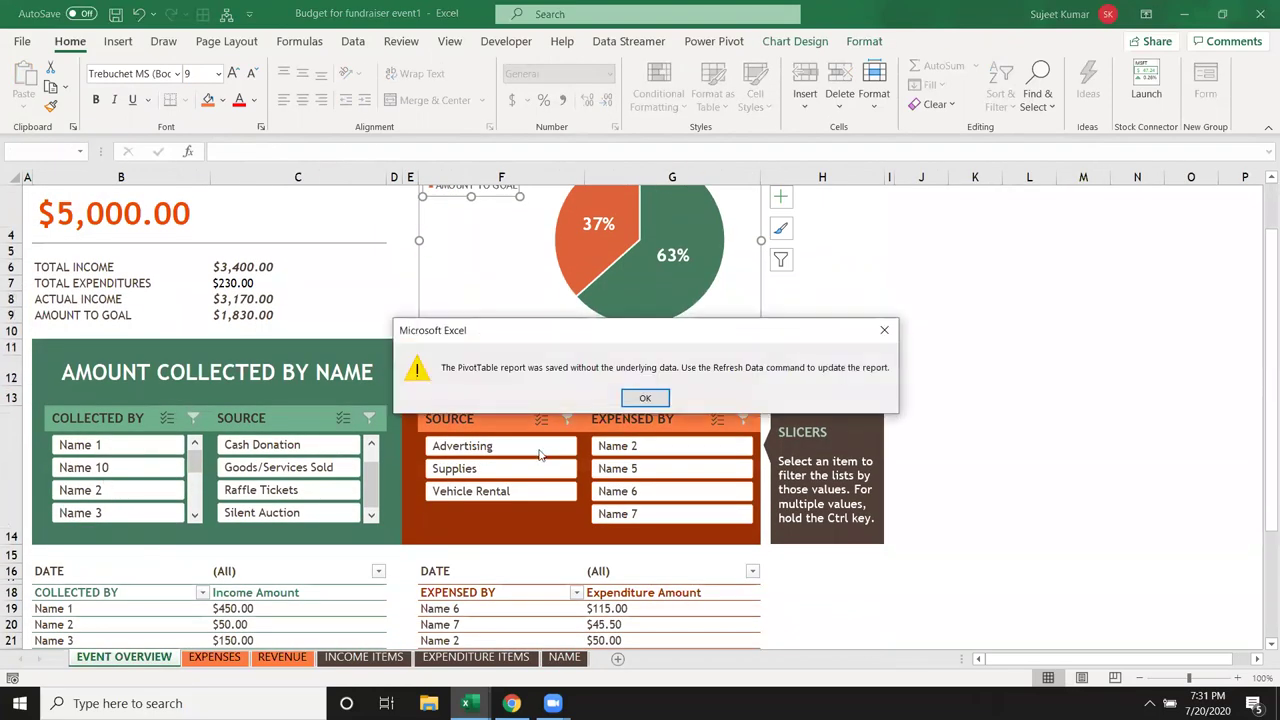
left_click(644, 398)
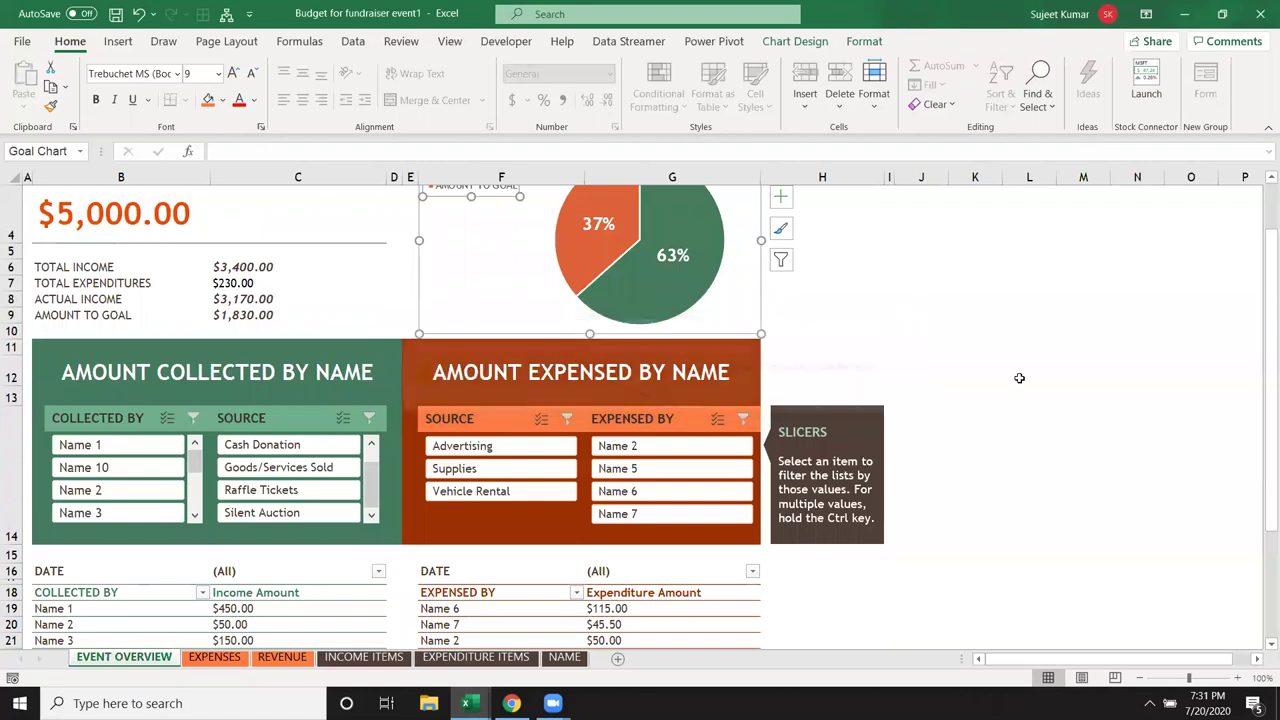
left_click(1018, 370)
scroll(1015, 391, "up", 1)
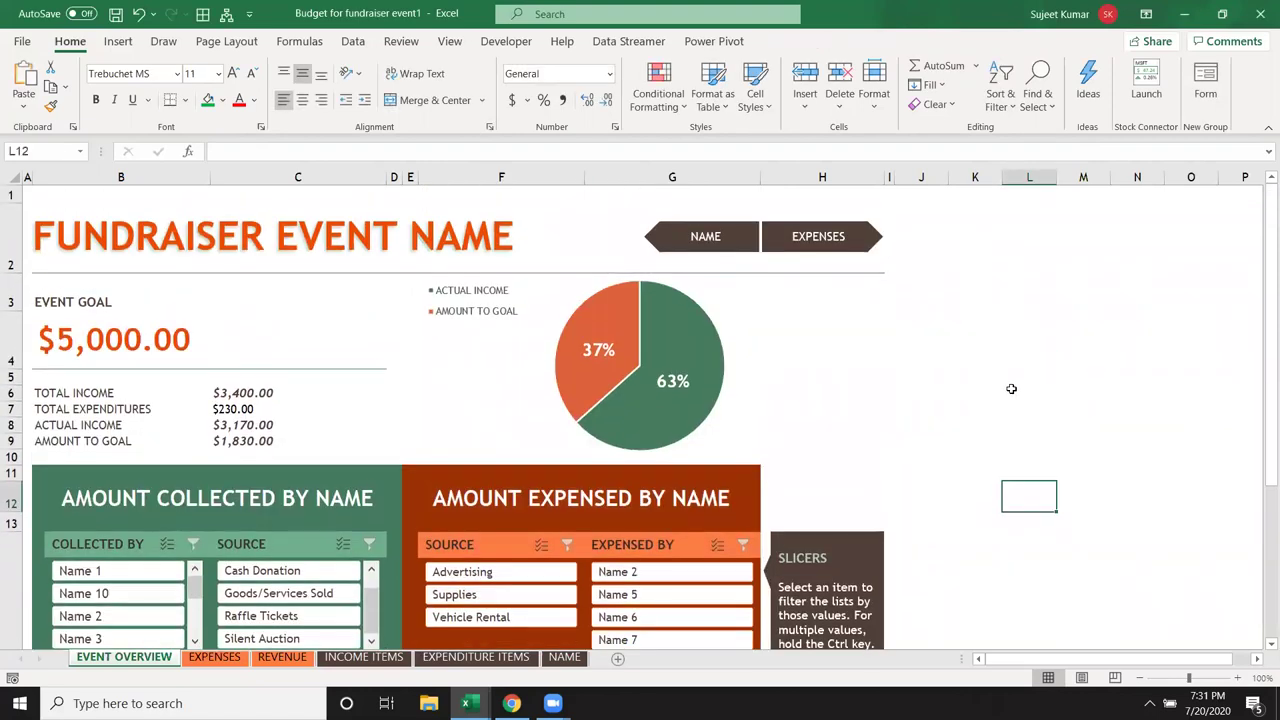
scroll(1011, 388, "down", 4)
scroll(1000, 408, "down", 3)
scroll(1000, 408, "up", 4)
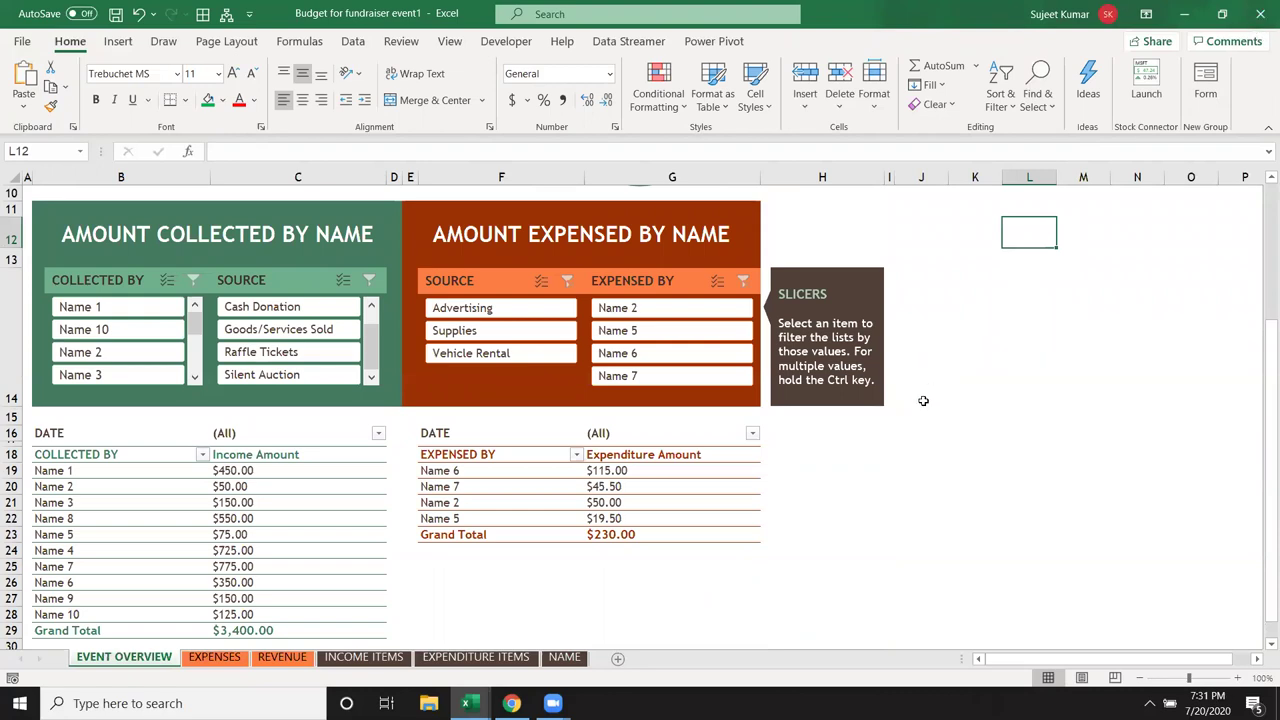
scroll(922, 395, "up", 3)
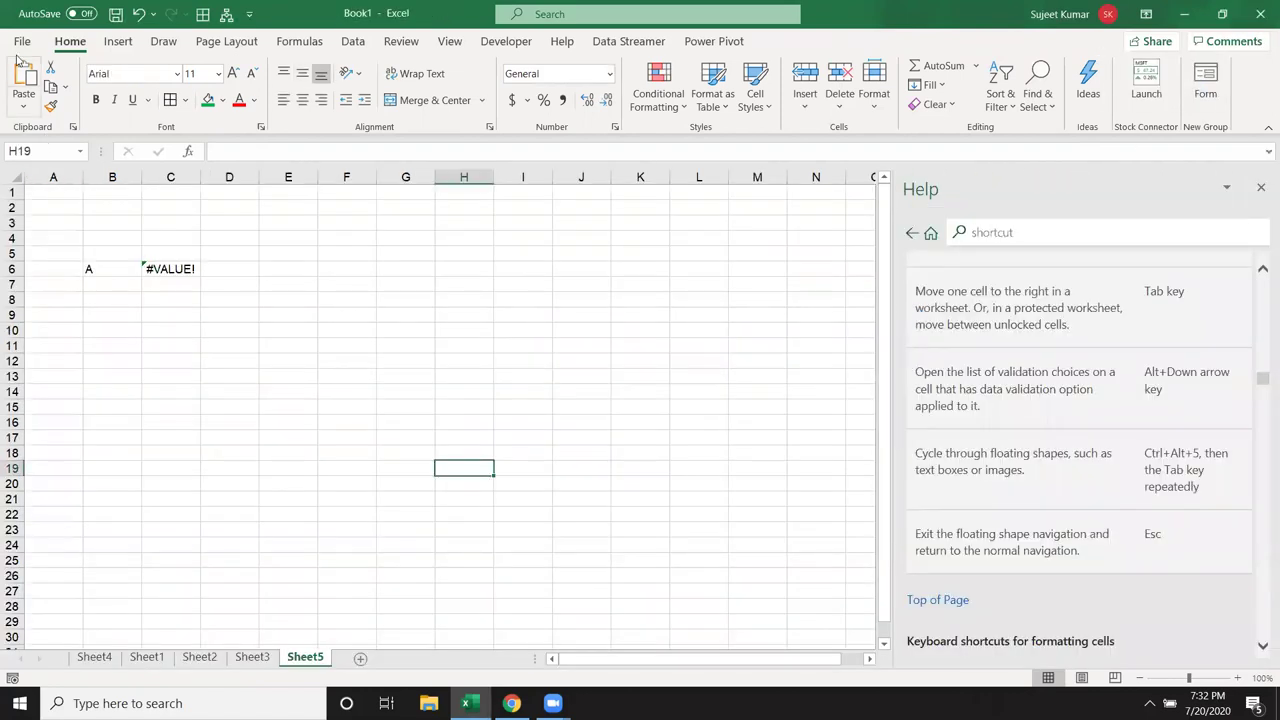
left_click(21, 41)
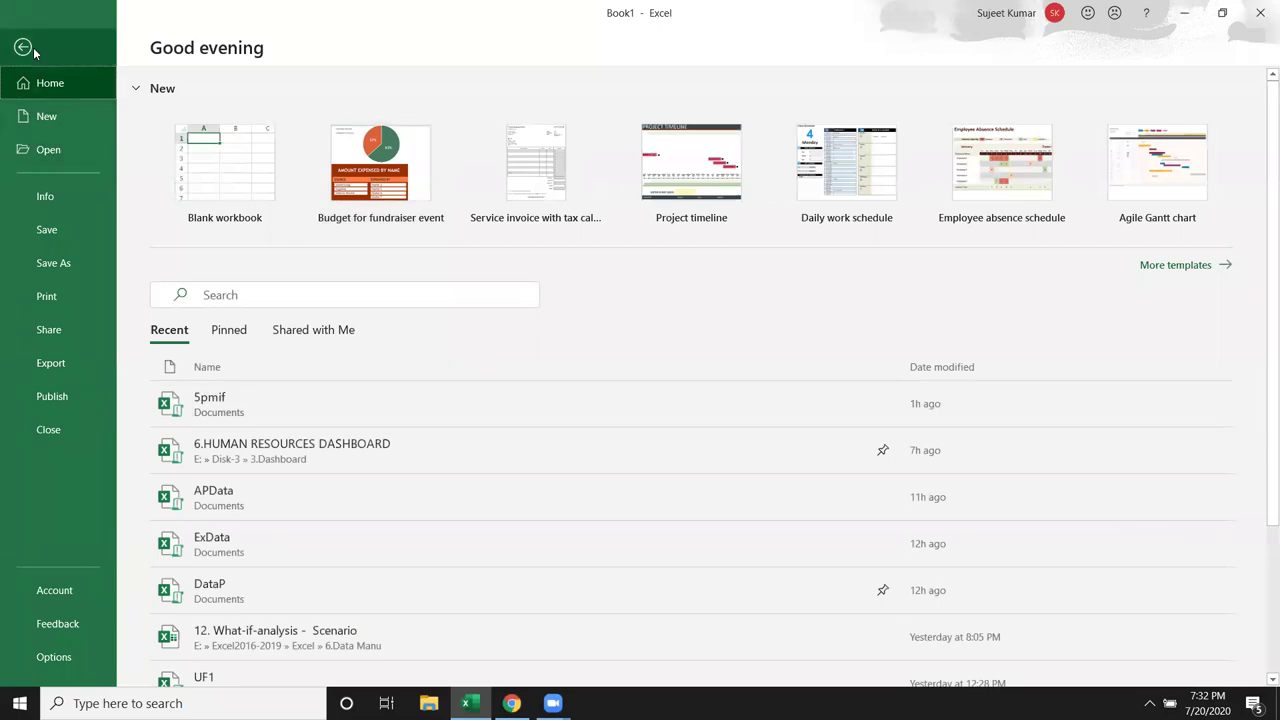